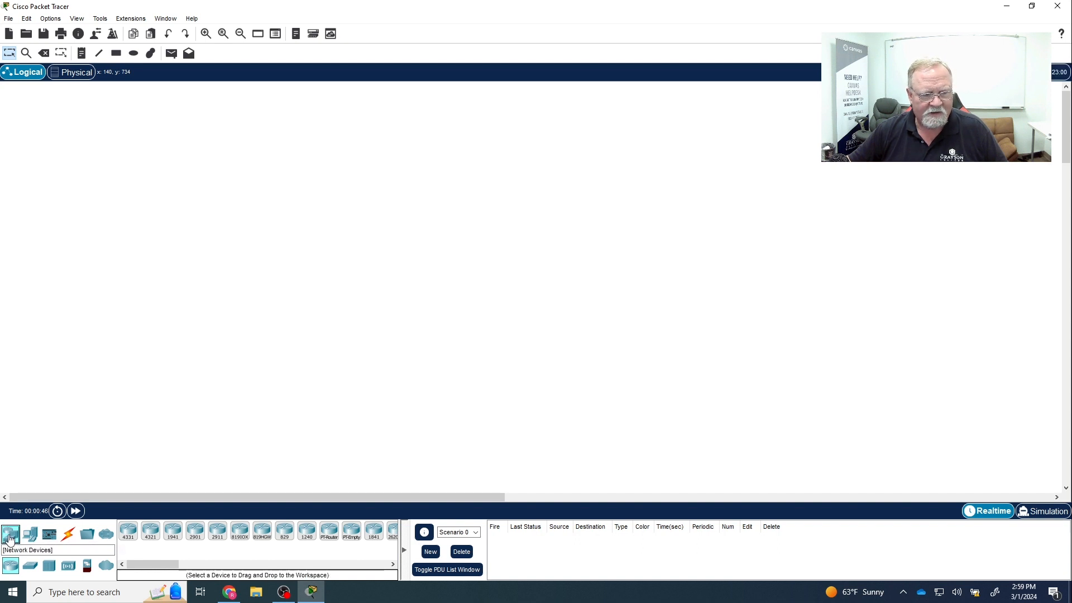
Place a 2960 switch in the empty workspace and reposition it in the upper middle area
click(31, 567)
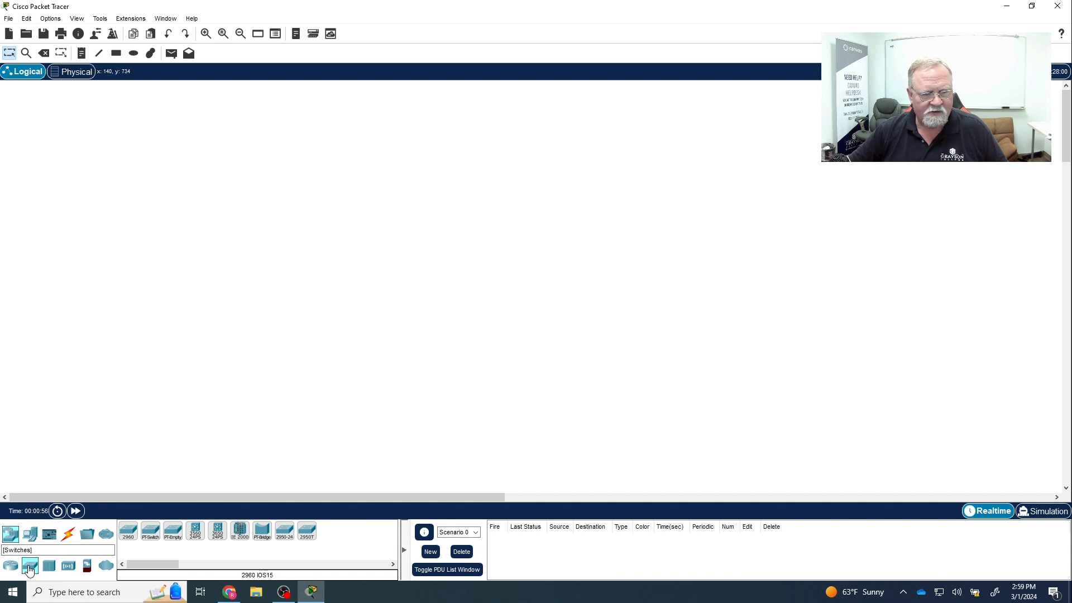
drag(31, 568, 378, 256)
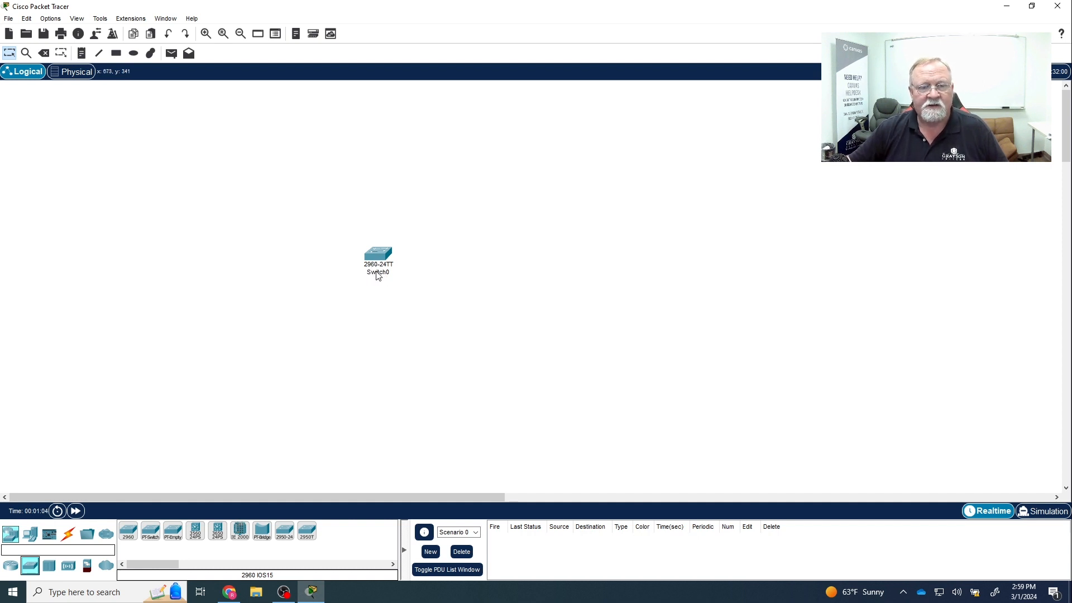
mouse_move(382, 257)
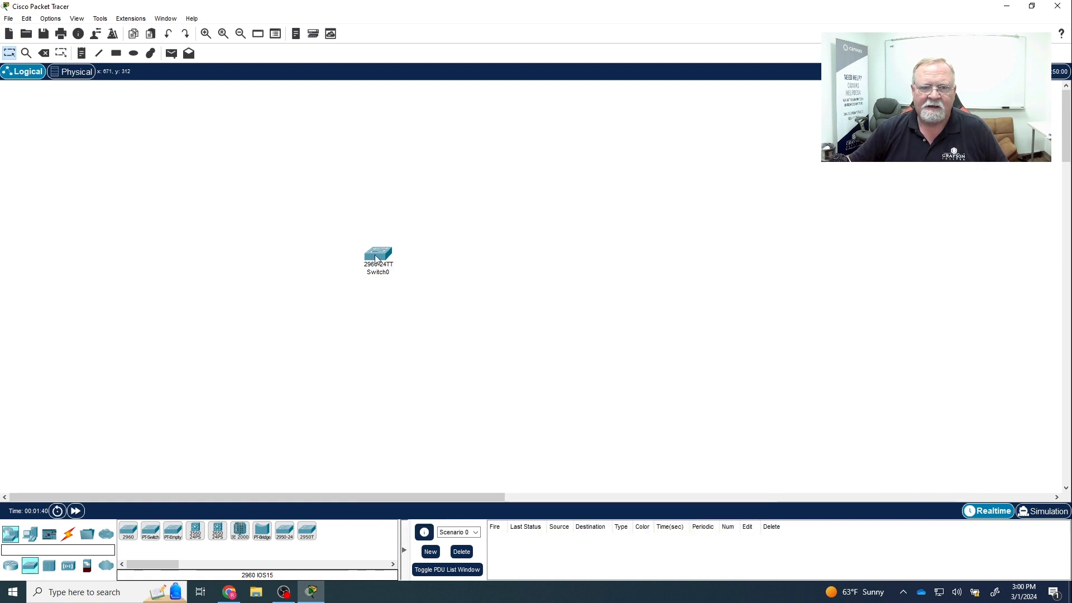
drag(377, 257, 478, 197)
Examine Switch0's physical device view, global settings, algorithm settings and VLAN database
click(477, 198)
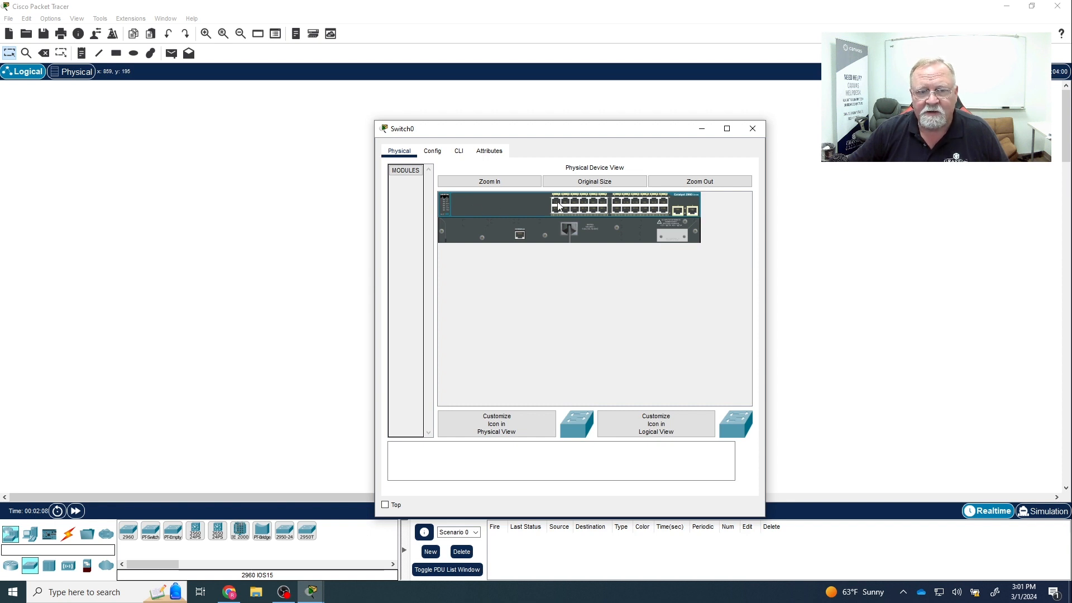
click(434, 152)
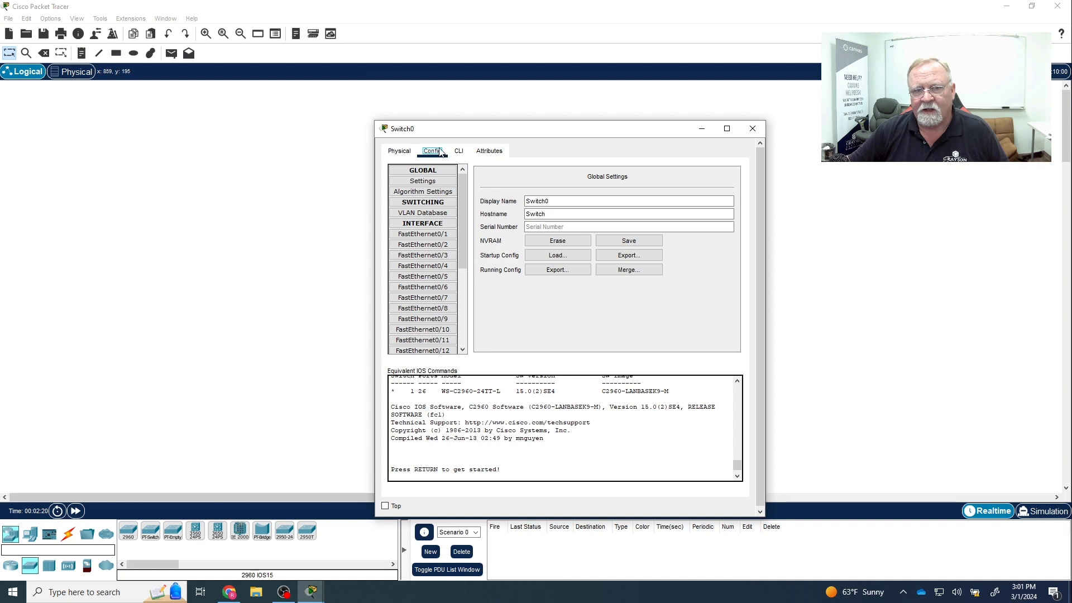
click(556, 215)
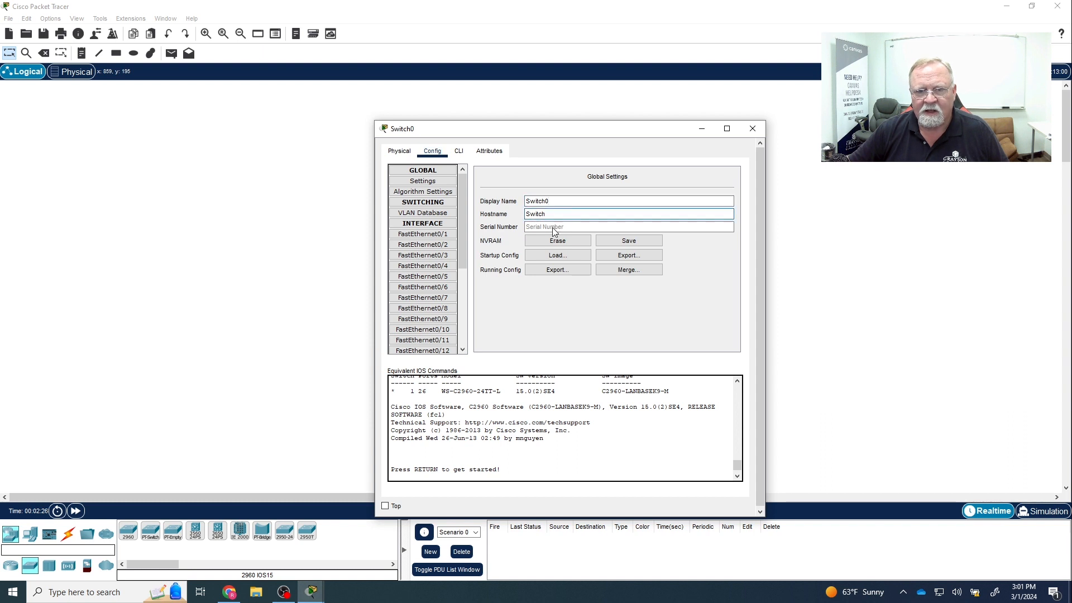
click(551, 227)
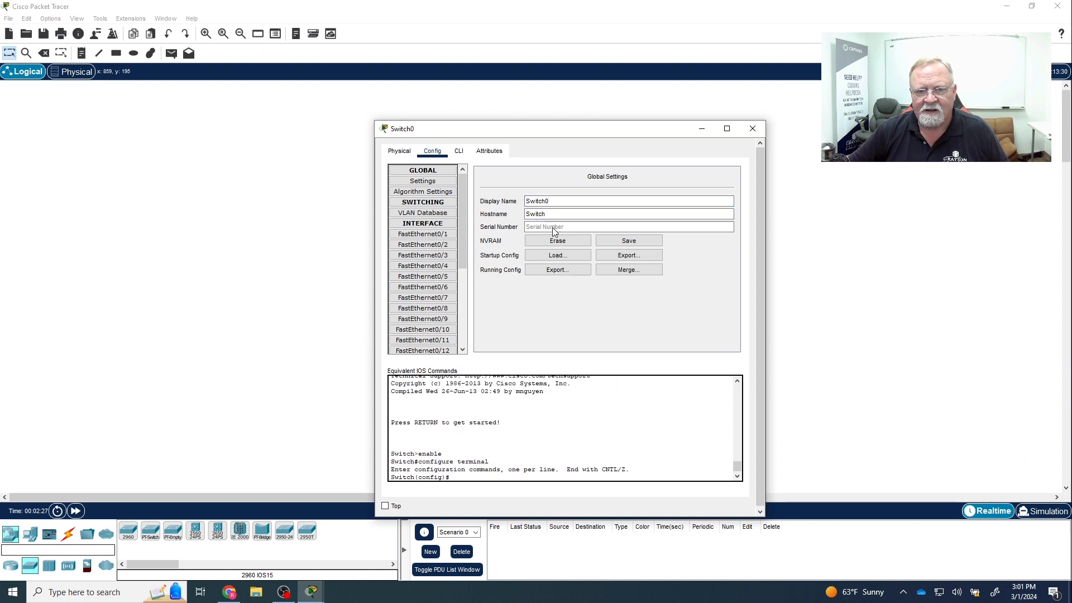
click(423, 193)
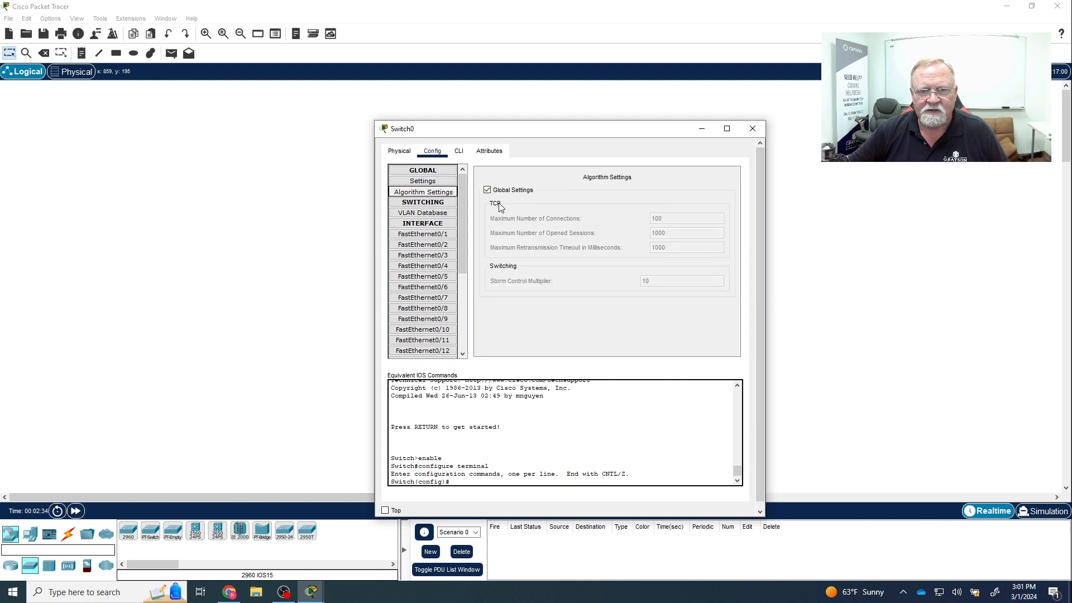
click(436, 215)
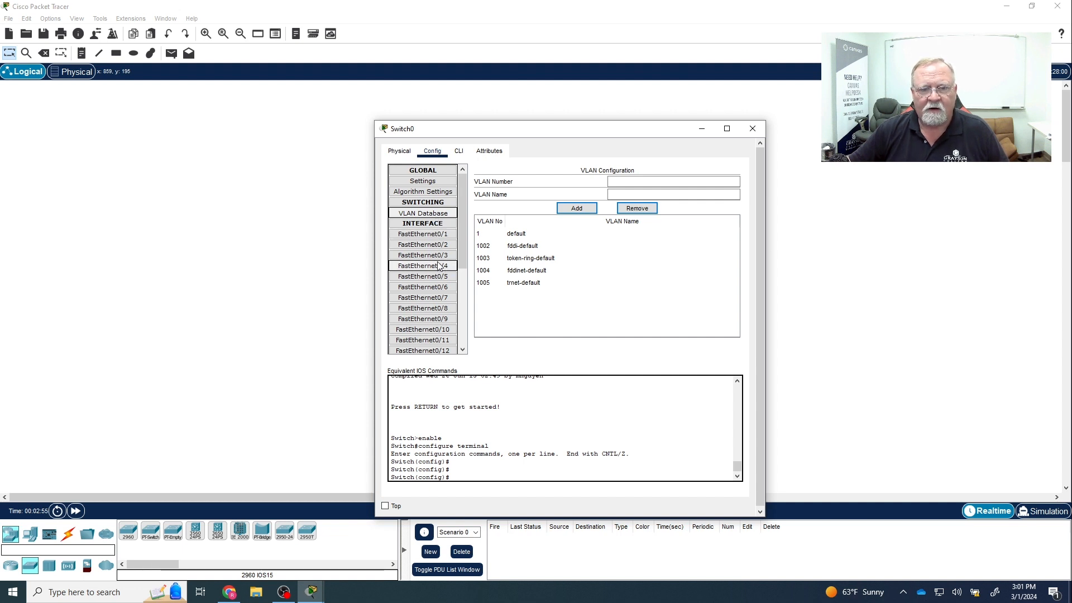
Review Switch0's FastEthernet interface settings, command line interface and attributes, and close its window
click(417, 234)
click(431, 246)
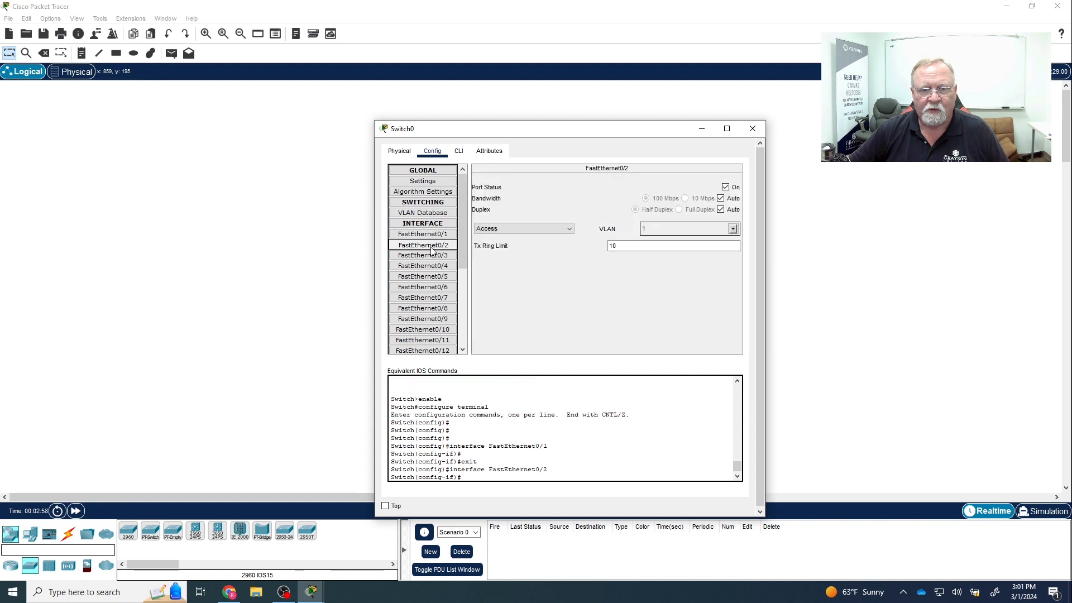
scroll(430, 262, down, 5)
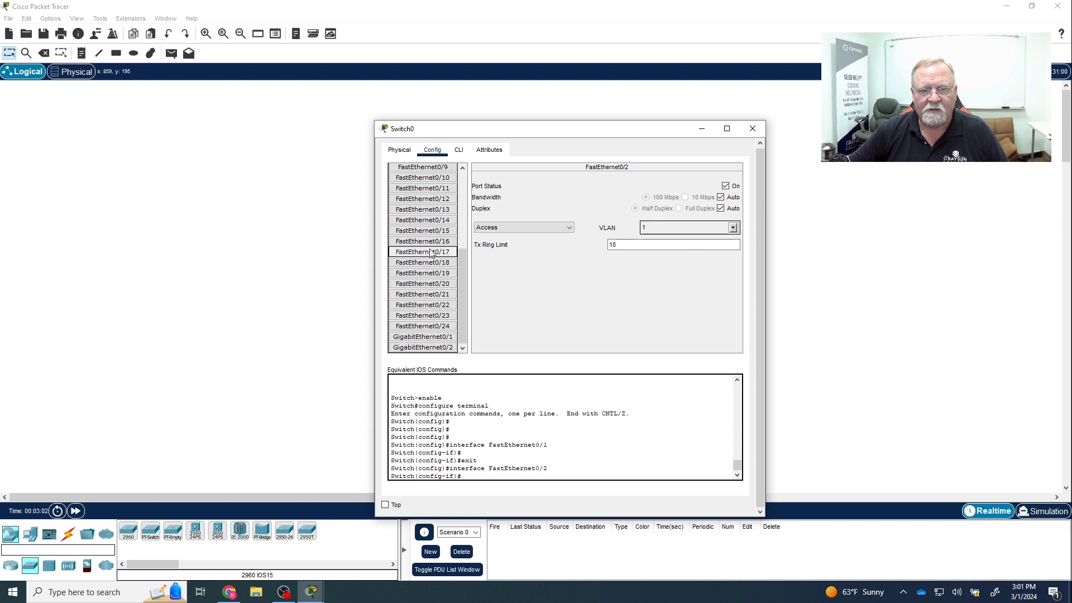
scroll(429, 313, up, 5)
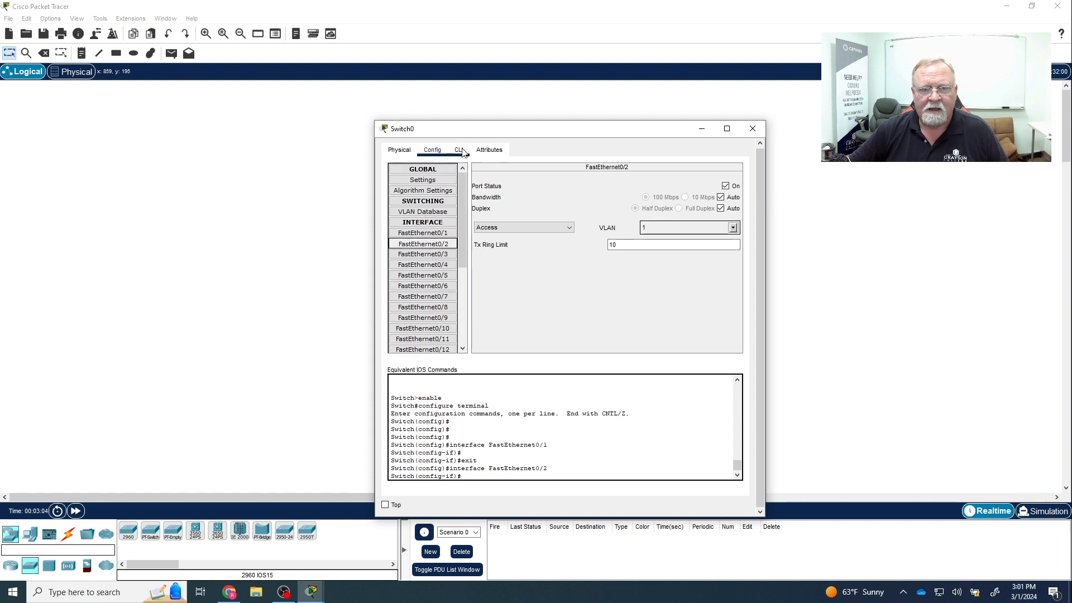
click(458, 150)
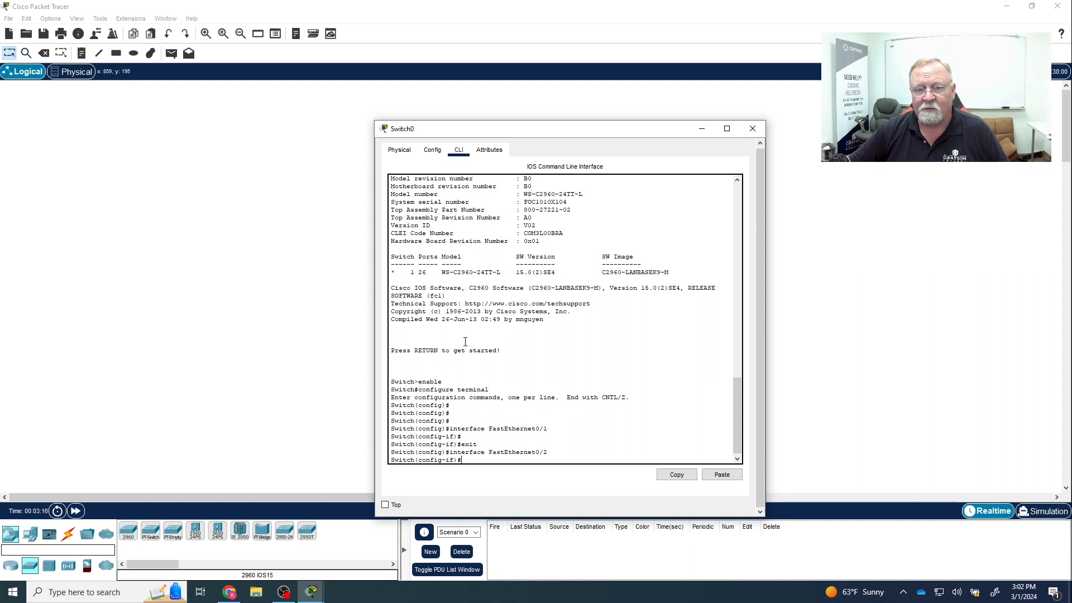
click(489, 151)
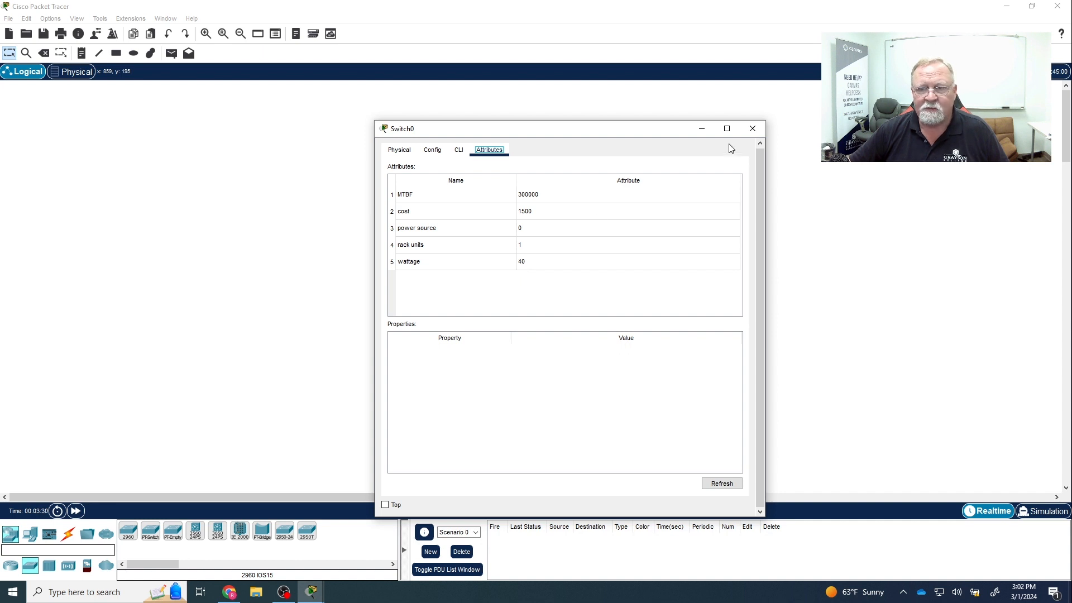
click(751, 128)
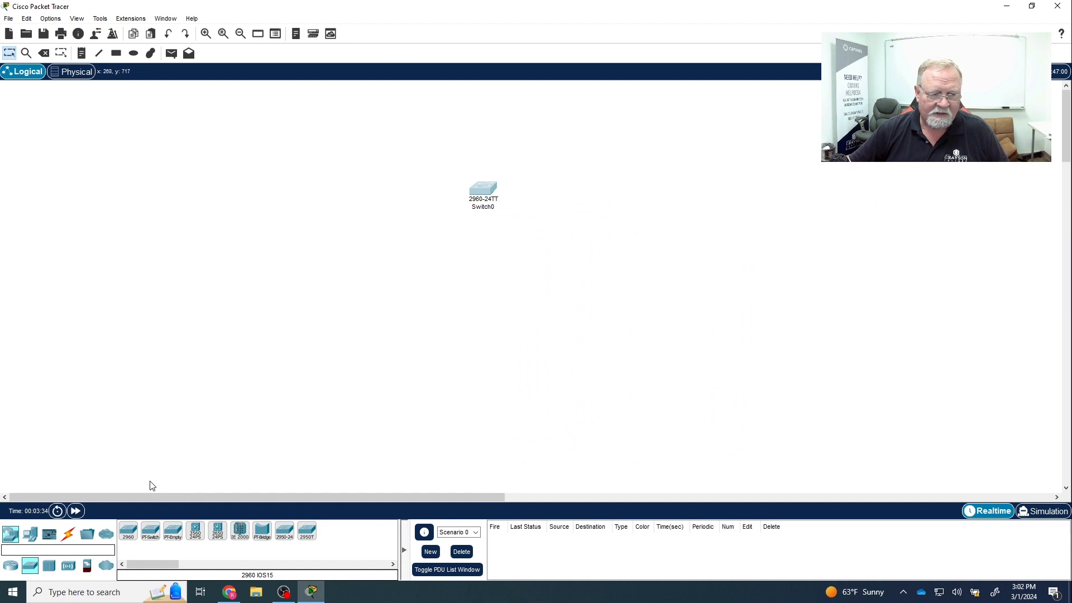
Add two PC end devices side by side below the switch
click(29, 536)
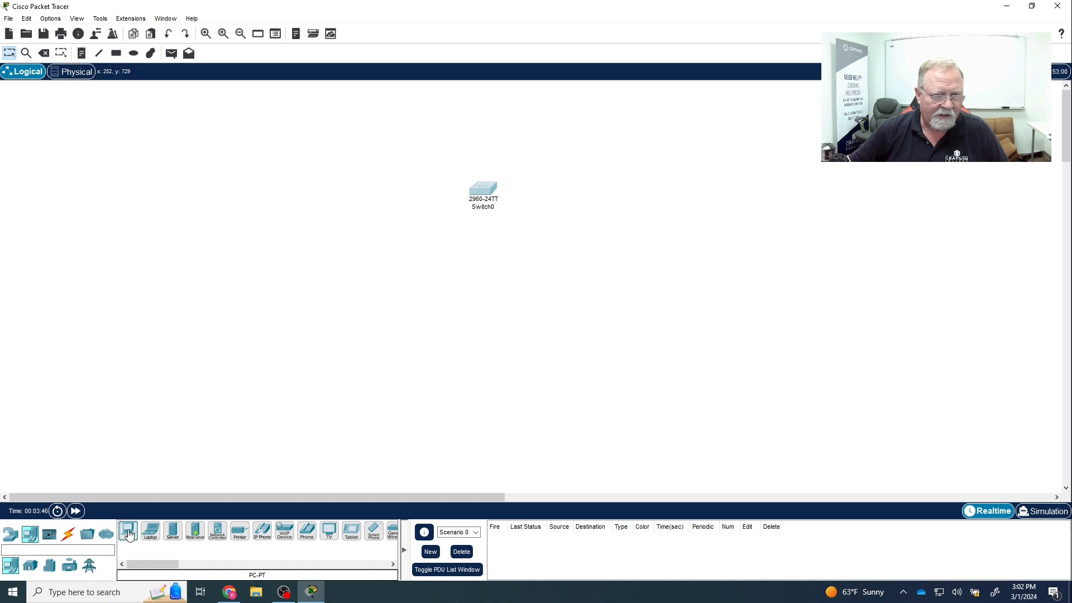
drag(128, 535, 380, 292)
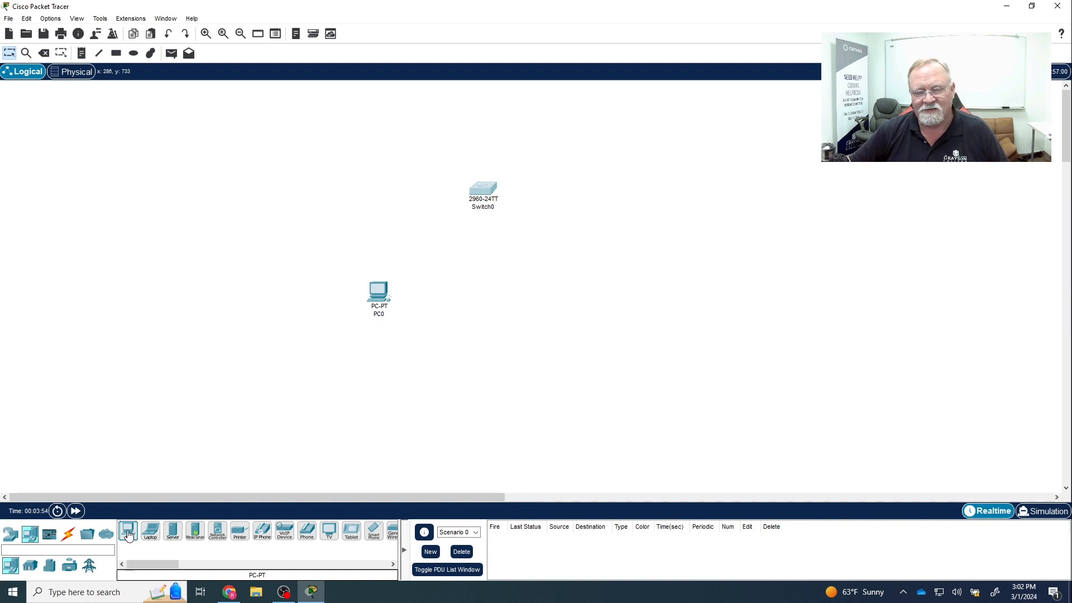
drag(129, 535, 541, 295)
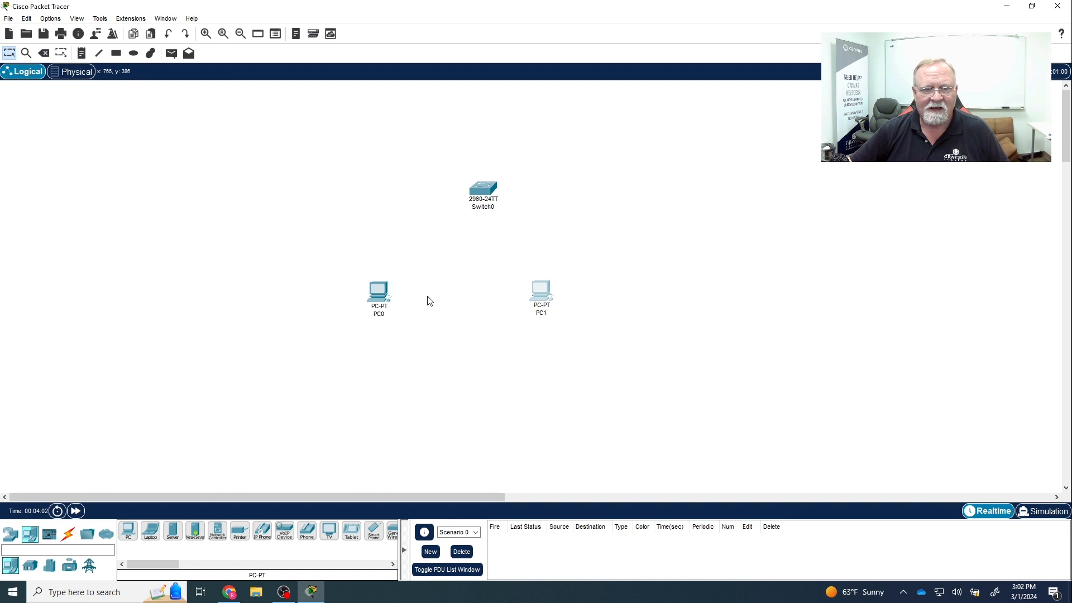
Examine PC0's physical hardware, available modules and global settings, including its interface choices
click(376, 294)
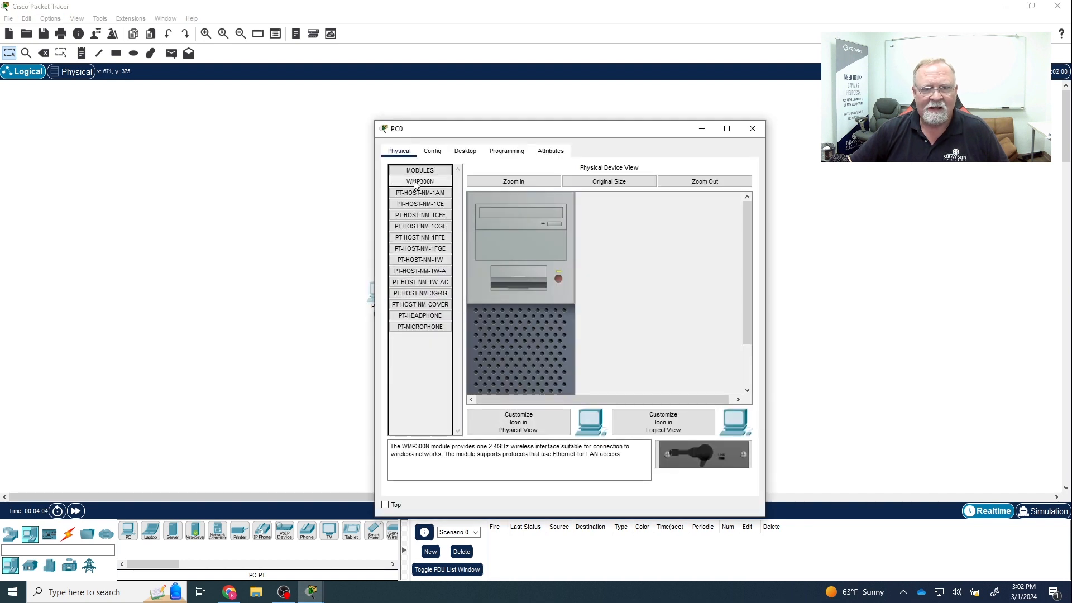
click(558, 276)
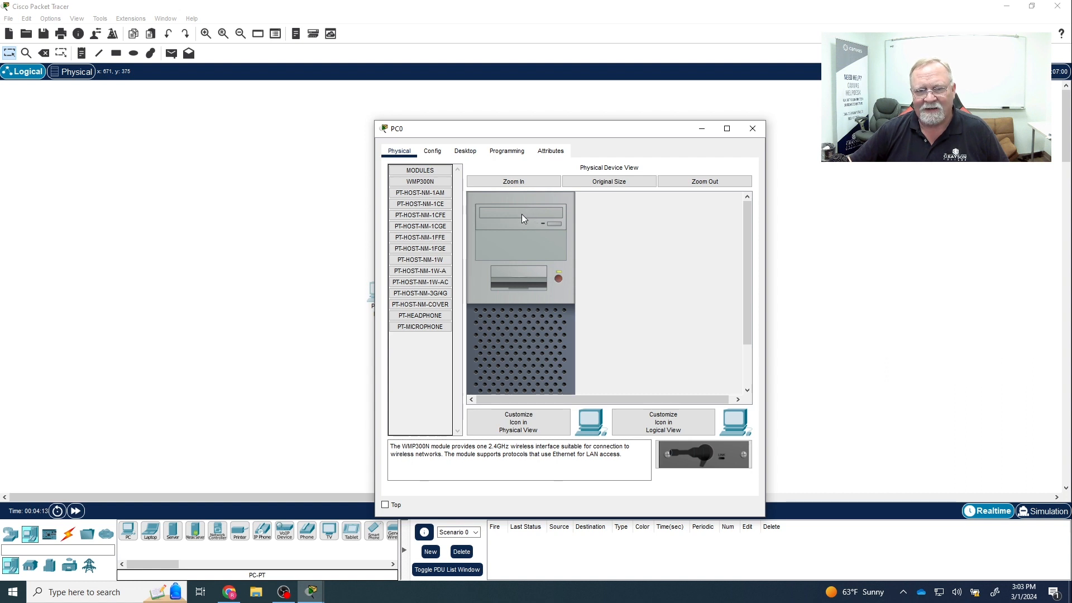
drag(747, 225, 747, 266)
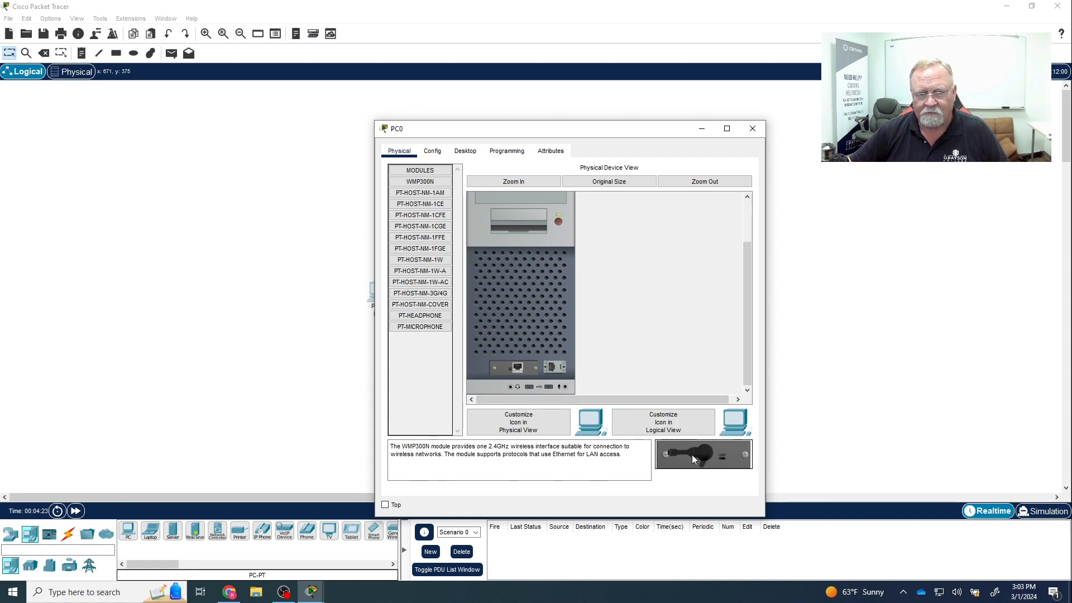
click(403, 172)
click(403, 172)
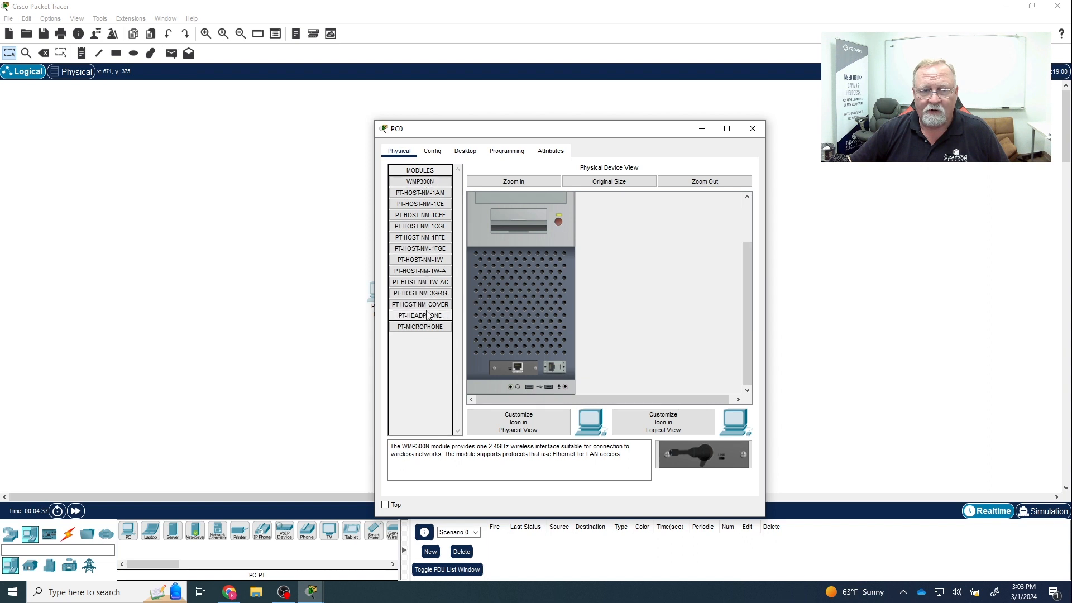
click(432, 150)
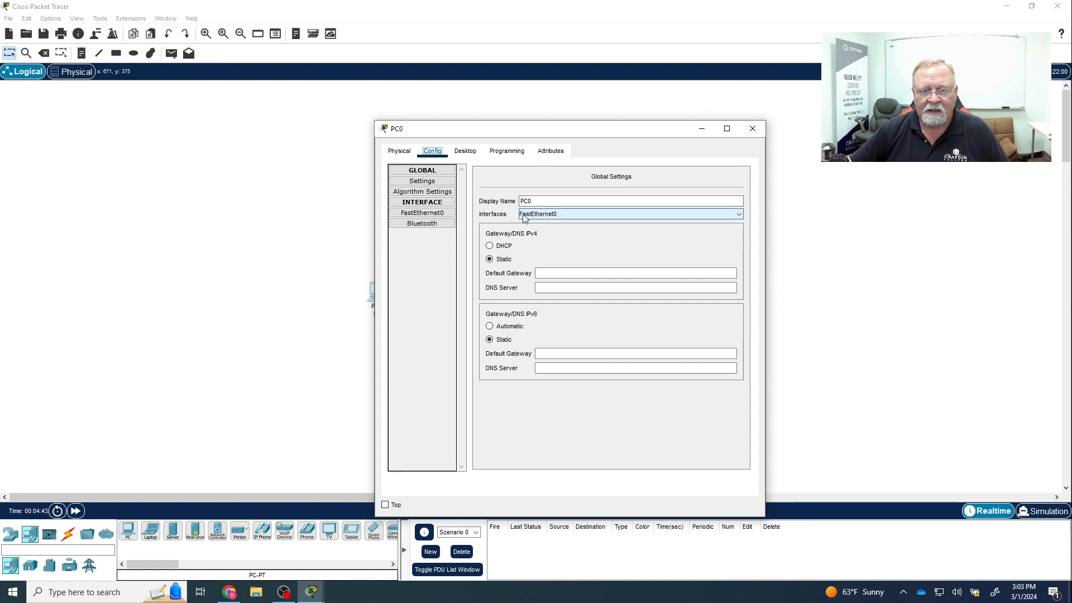
click(561, 214)
click(544, 219)
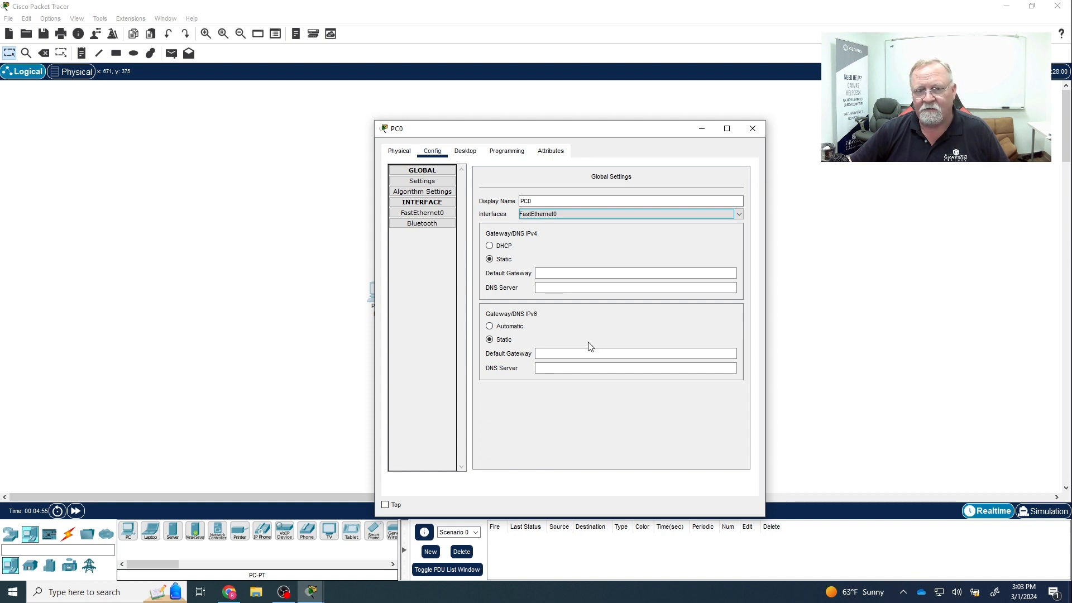
Review PC0's desktop applications, programming environment and attributes, and close its window
click(465, 152)
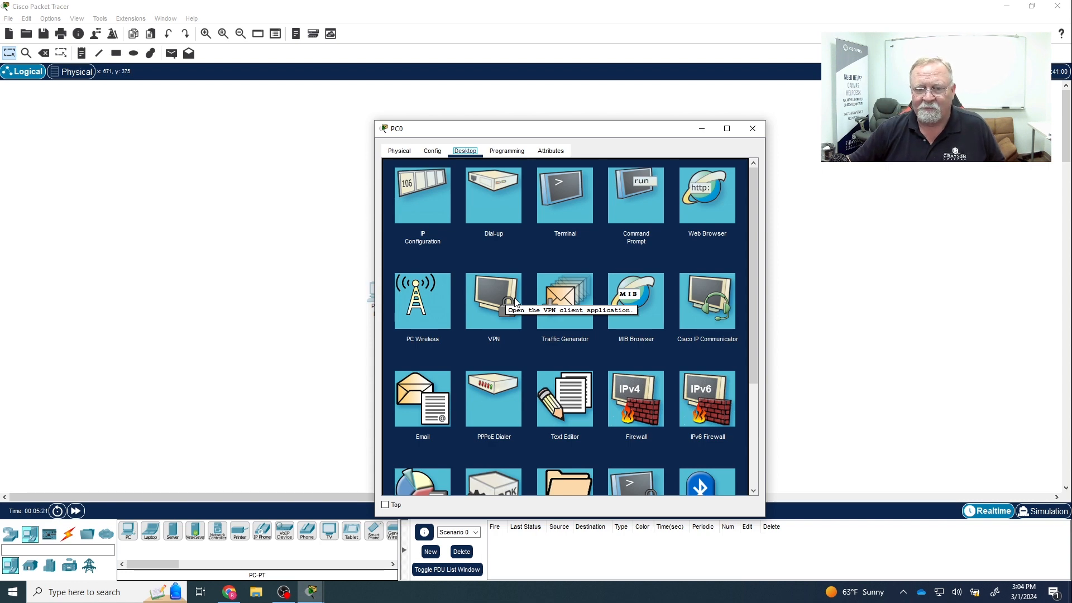
scroll(514, 302, down, 1)
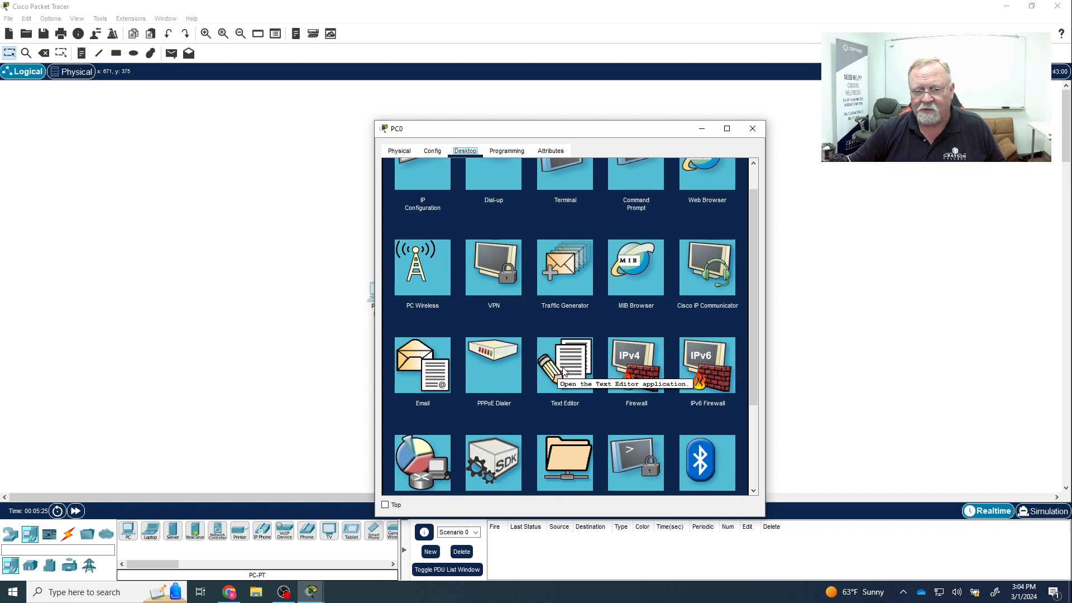
scroll(563, 371, down, 1)
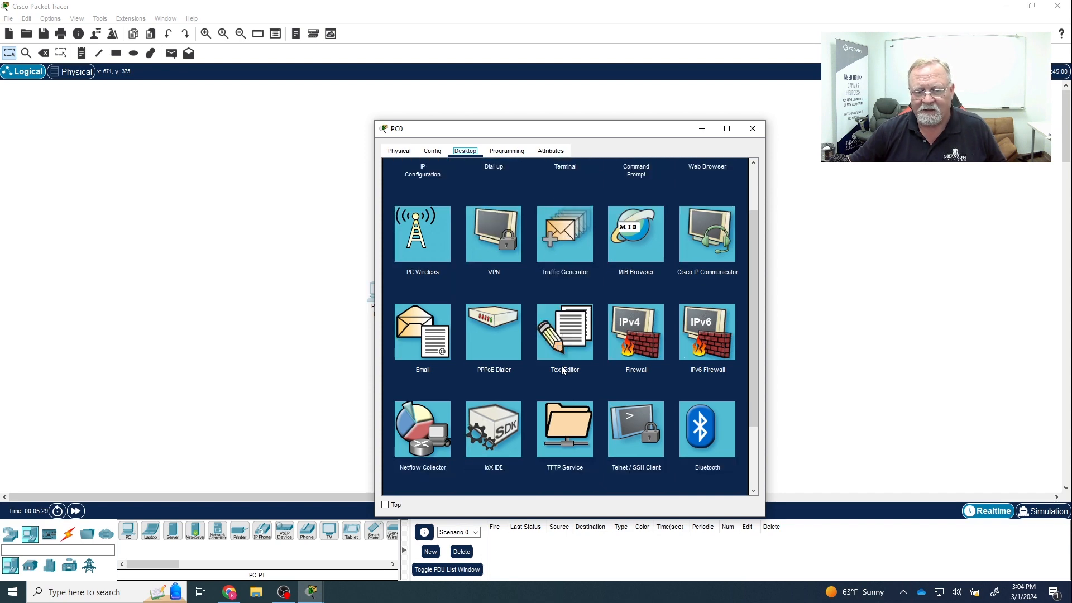
scroll(562, 365, up, 2)
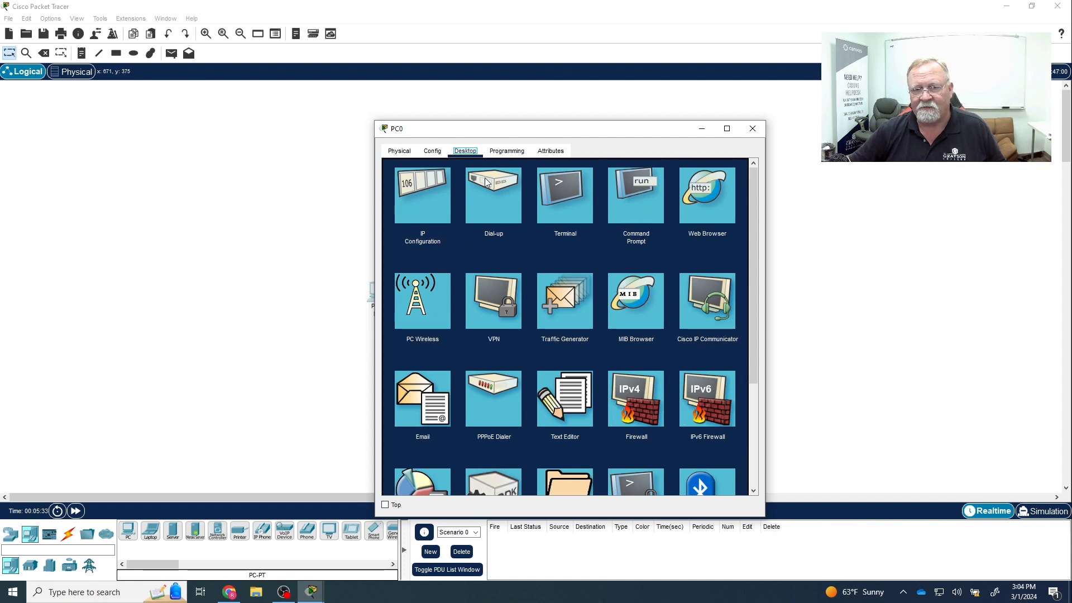
click(507, 151)
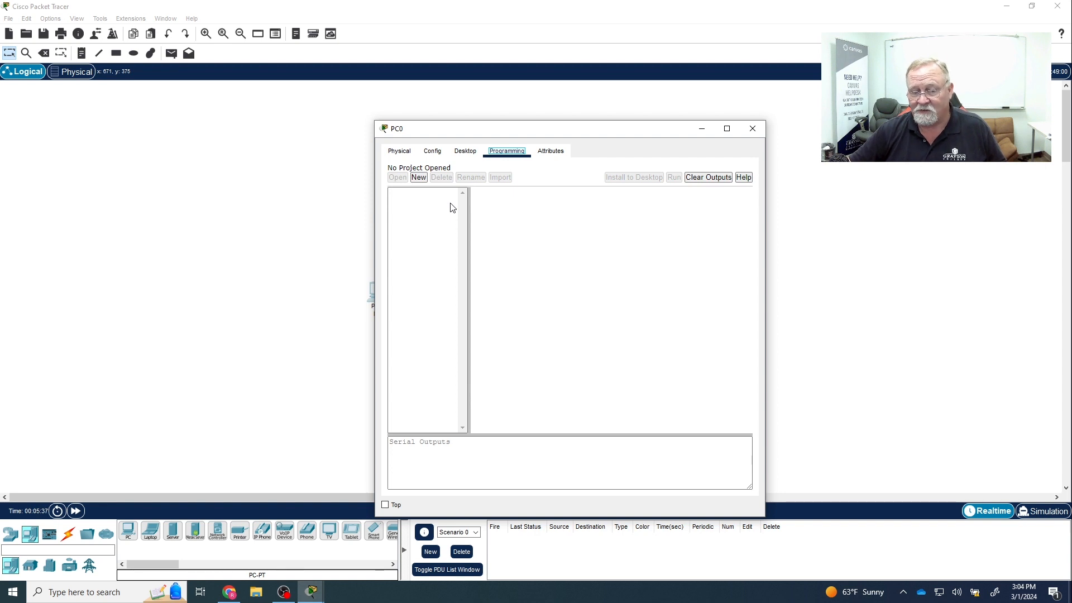
click(552, 152)
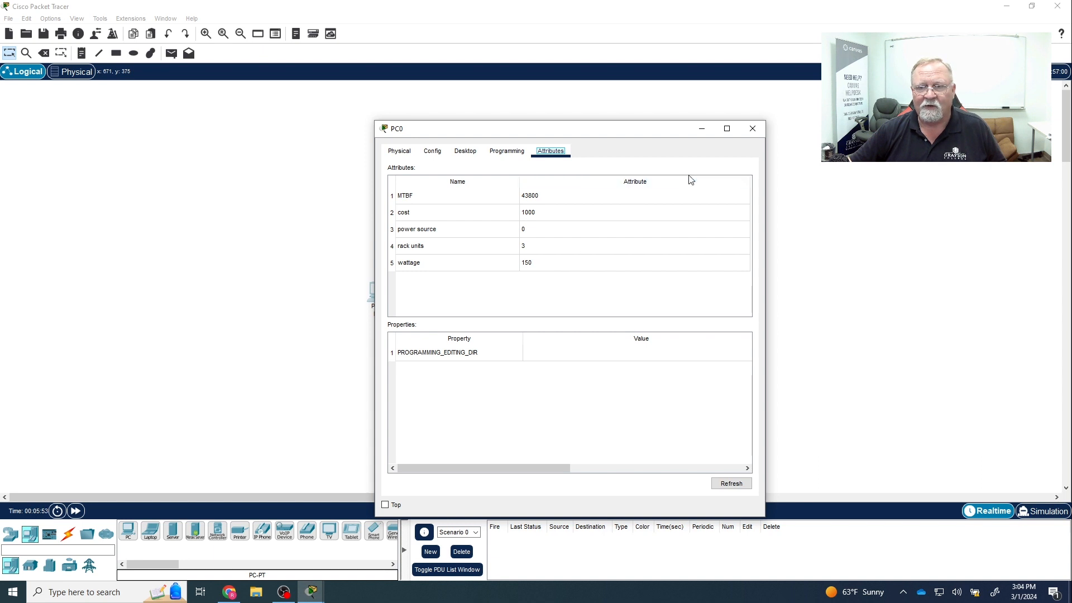
click(753, 129)
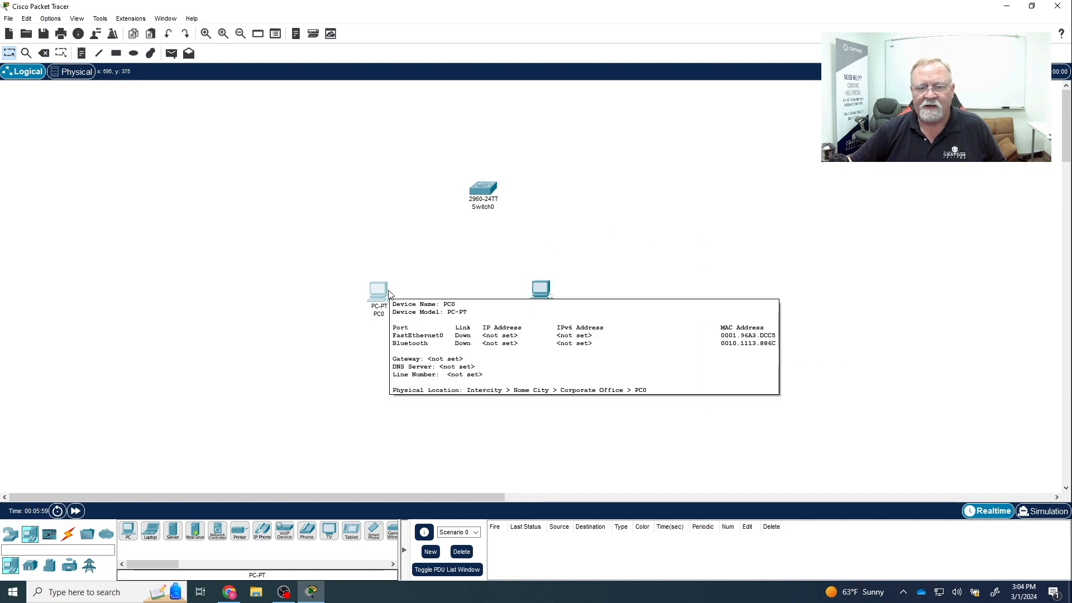
Connect PC0's FastEthernet0 port to Switch0's FastEthernet0/1 port with a copper straight-through cable
click(69, 539)
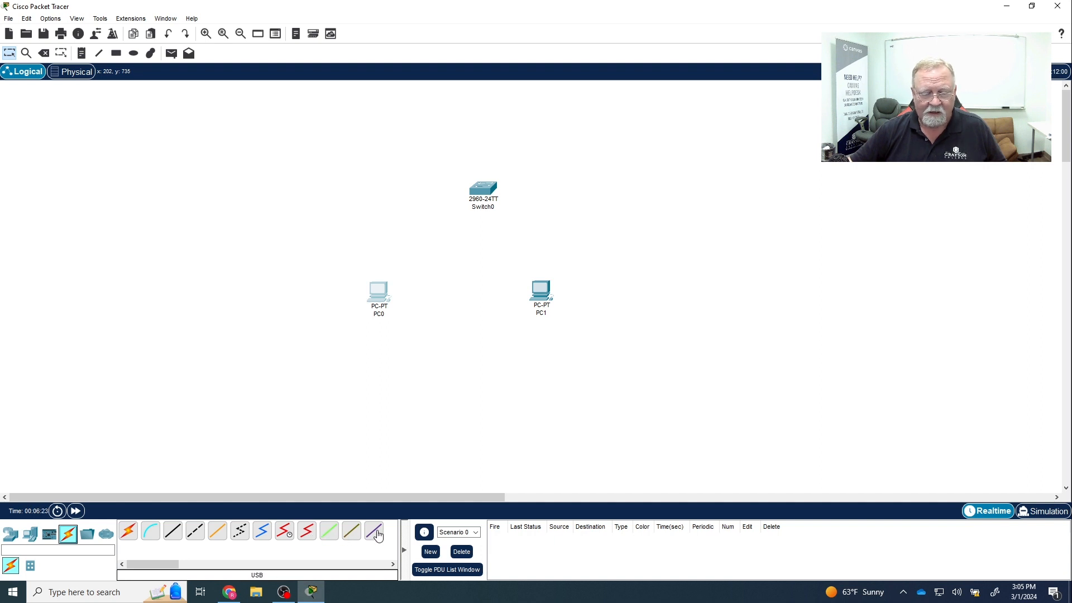
click(174, 533)
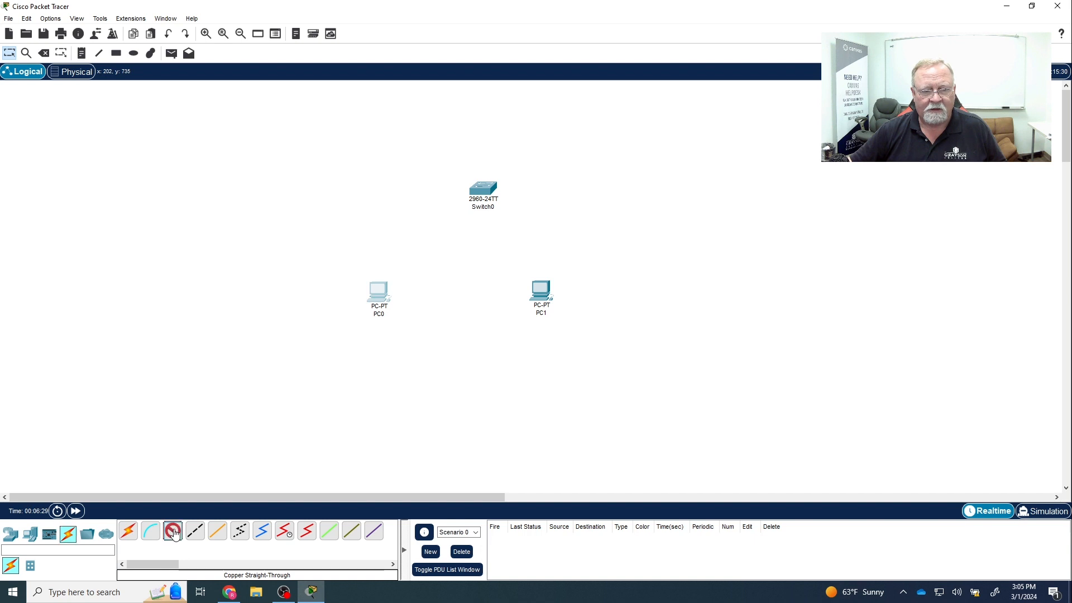
click(379, 291)
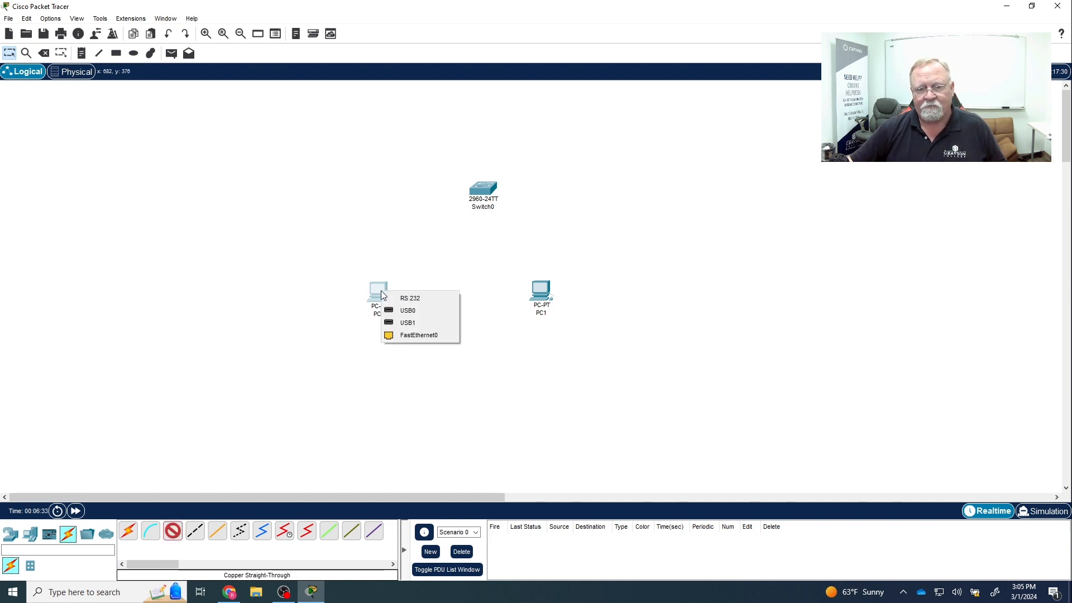
click(410, 336)
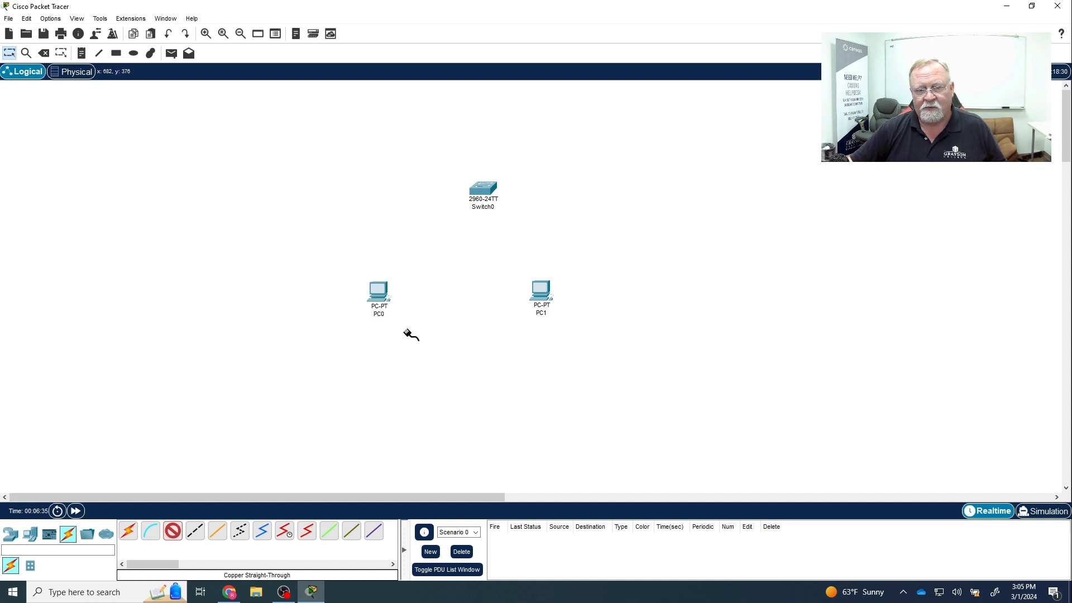
click(487, 189)
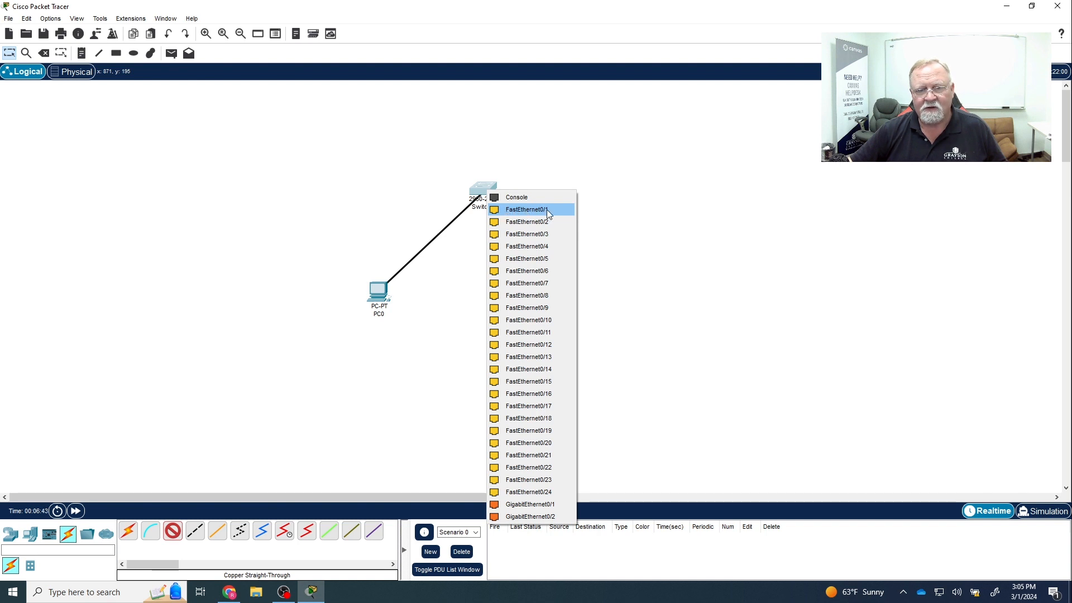
click(522, 211)
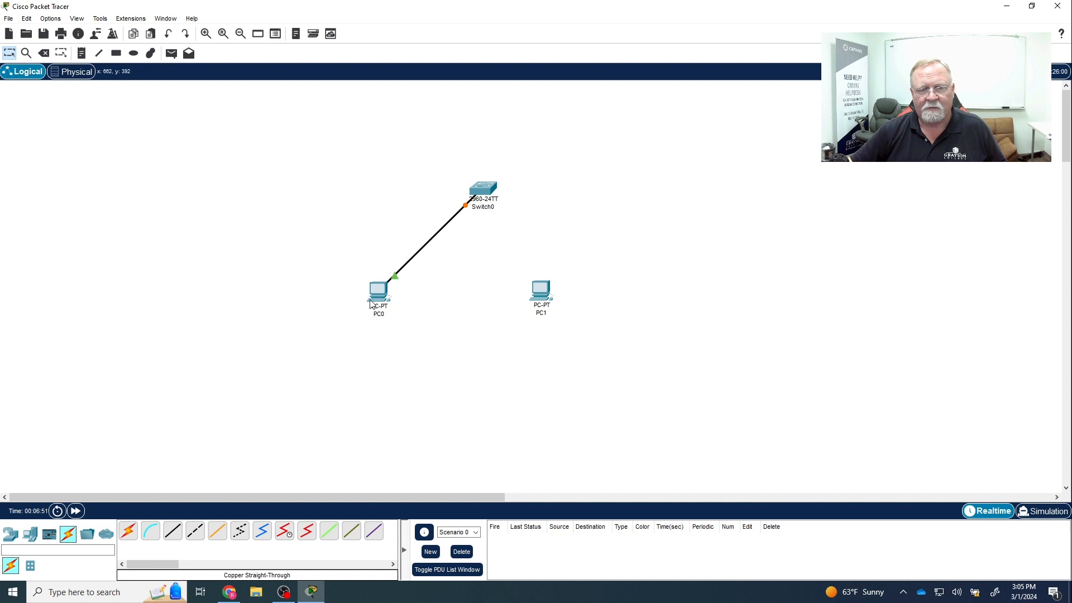
Connect PC1's FastEthernet0 port to Switch0's FastEthernet0/2 port with a copper straight-through cable
click(173, 535)
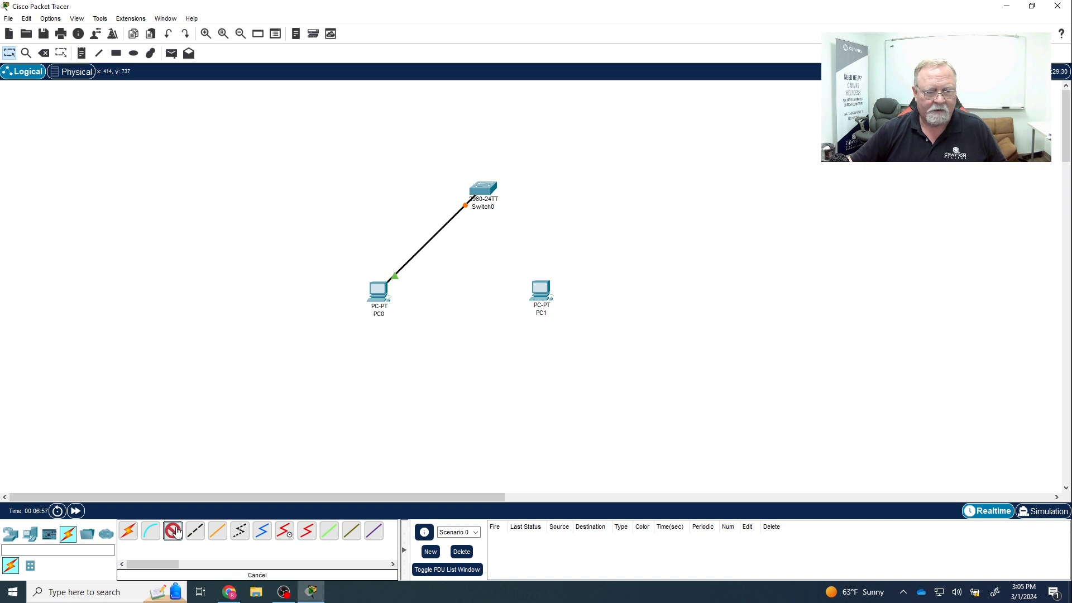
click(537, 294)
click(581, 340)
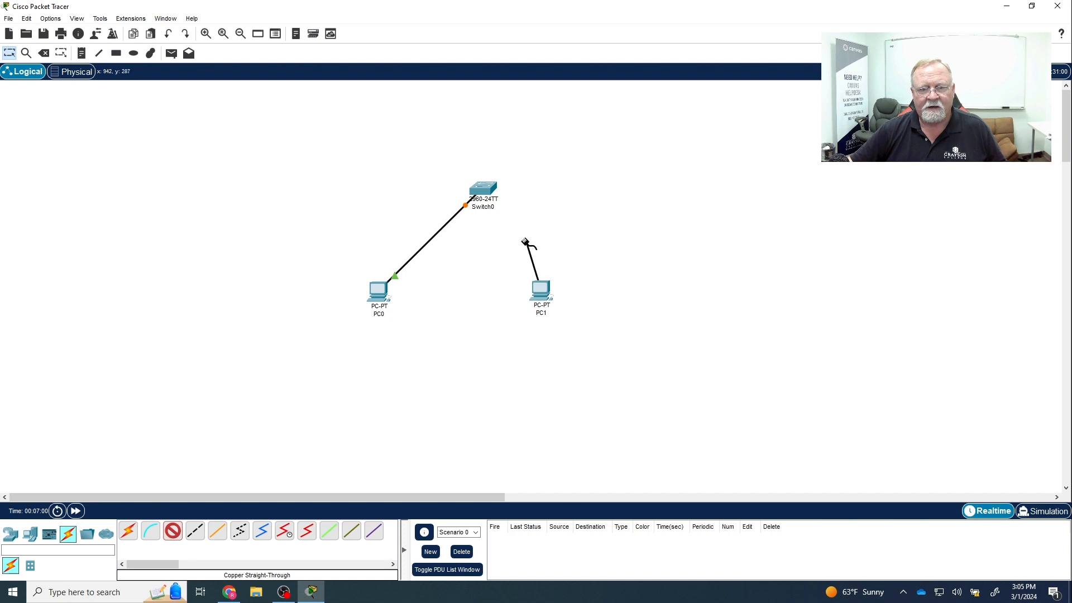
click(483, 188)
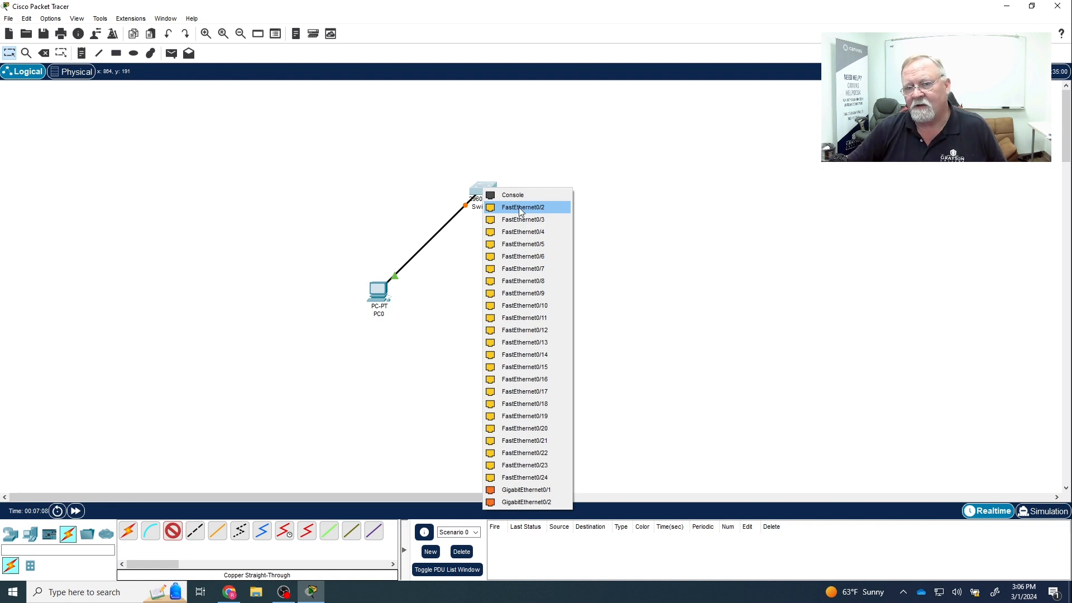
click(520, 211)
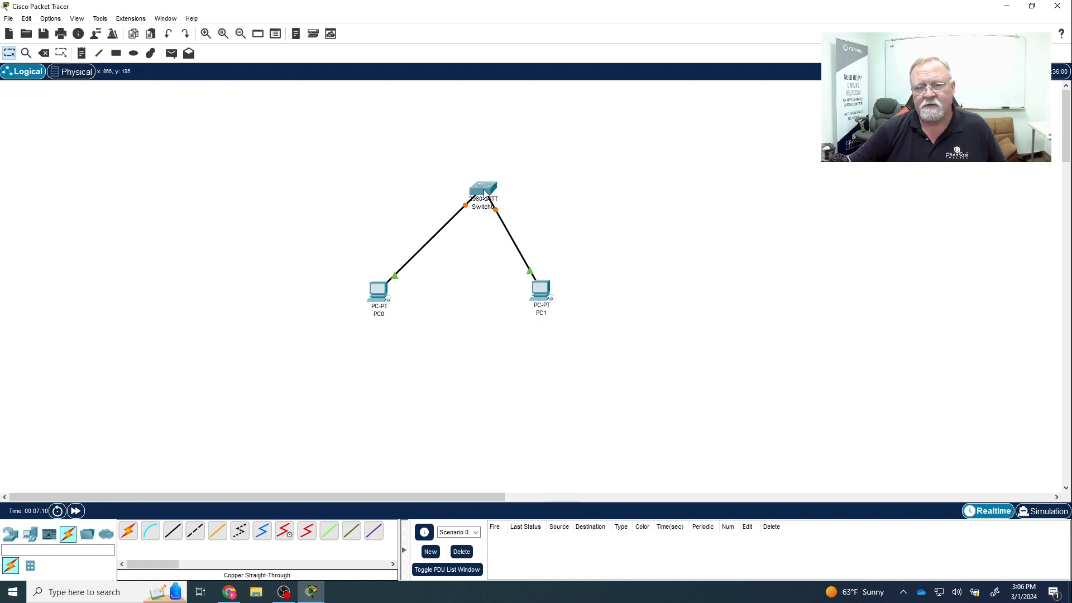
mouse_move(485, 194)
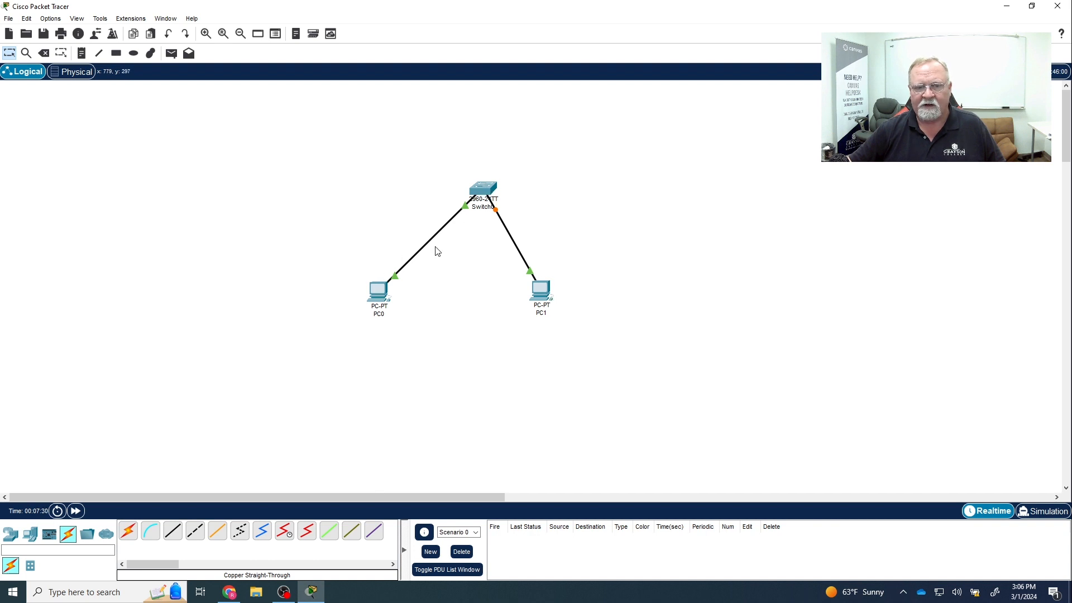
Set PC0's static IPv4 address to 192.168.1.5 in its IP configuration
mouse_move(380, 294)
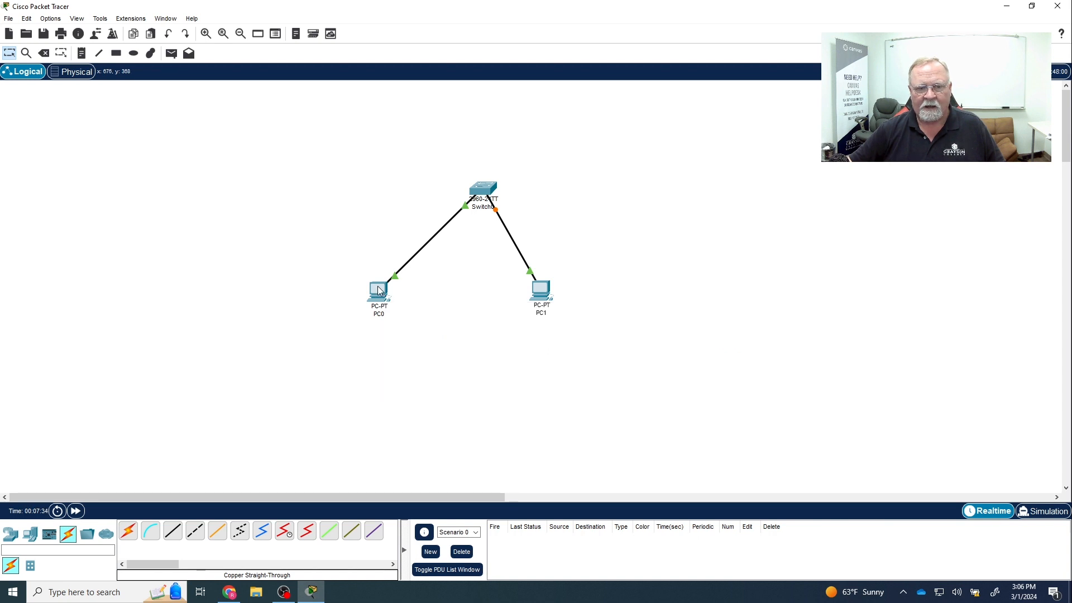
click(378, 290)
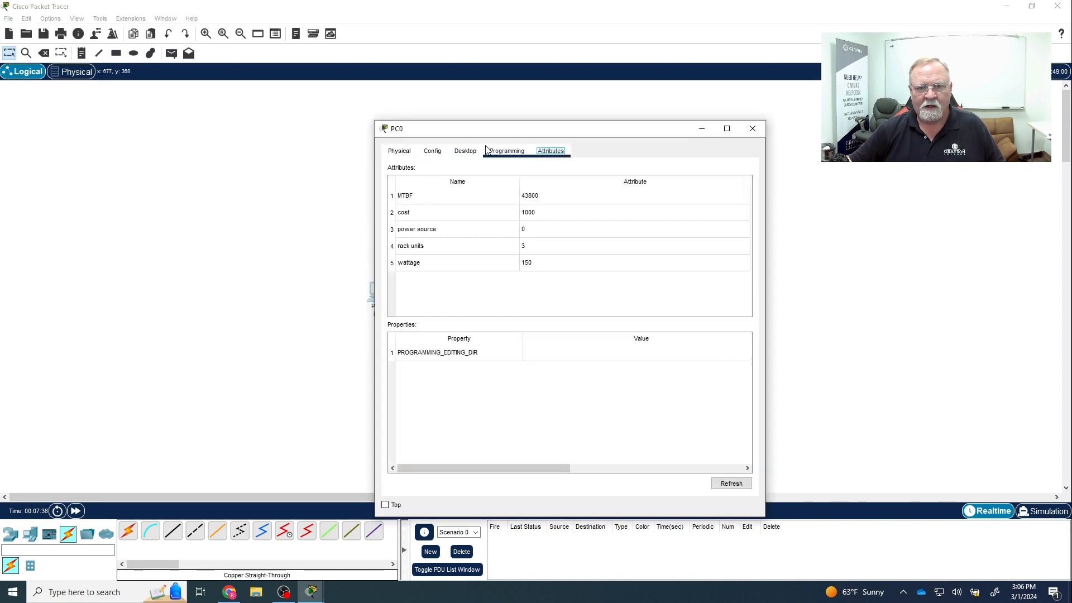
click(465, 150)
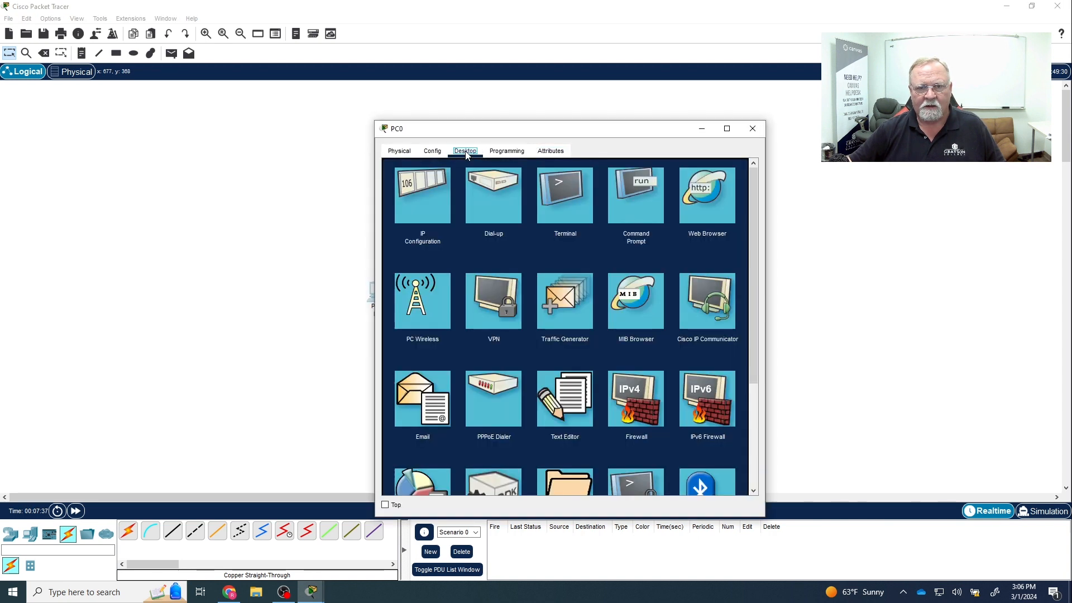
click(419, 193)
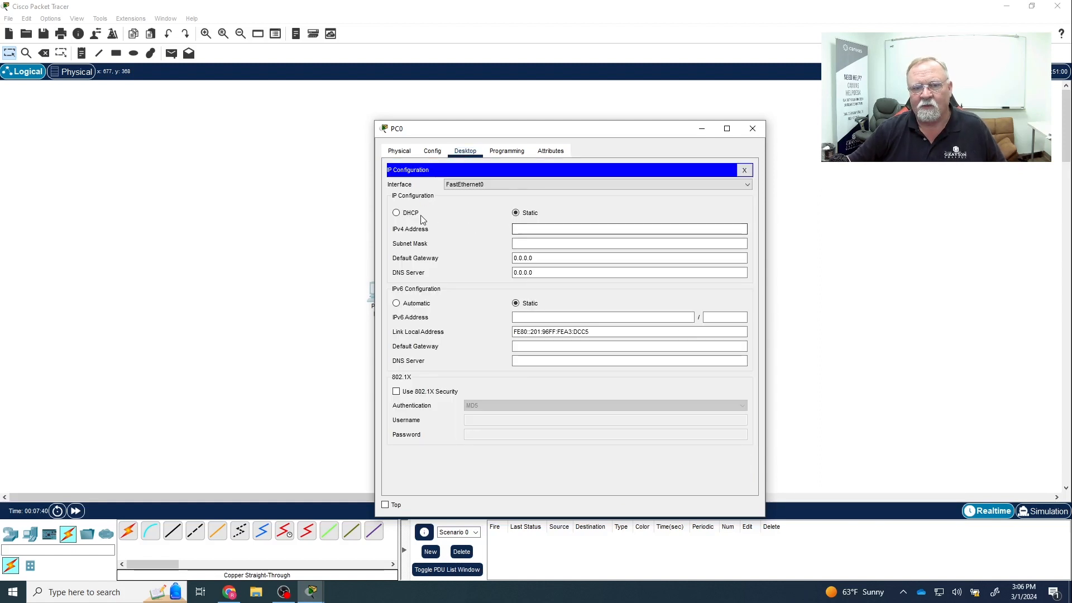
click(521, 229)
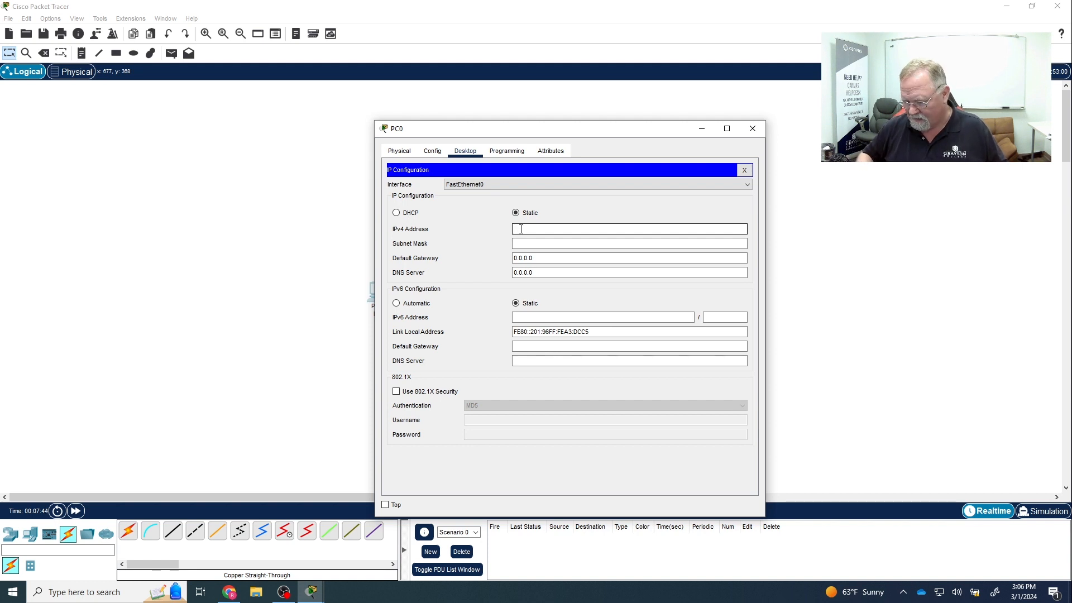
text(192.1)
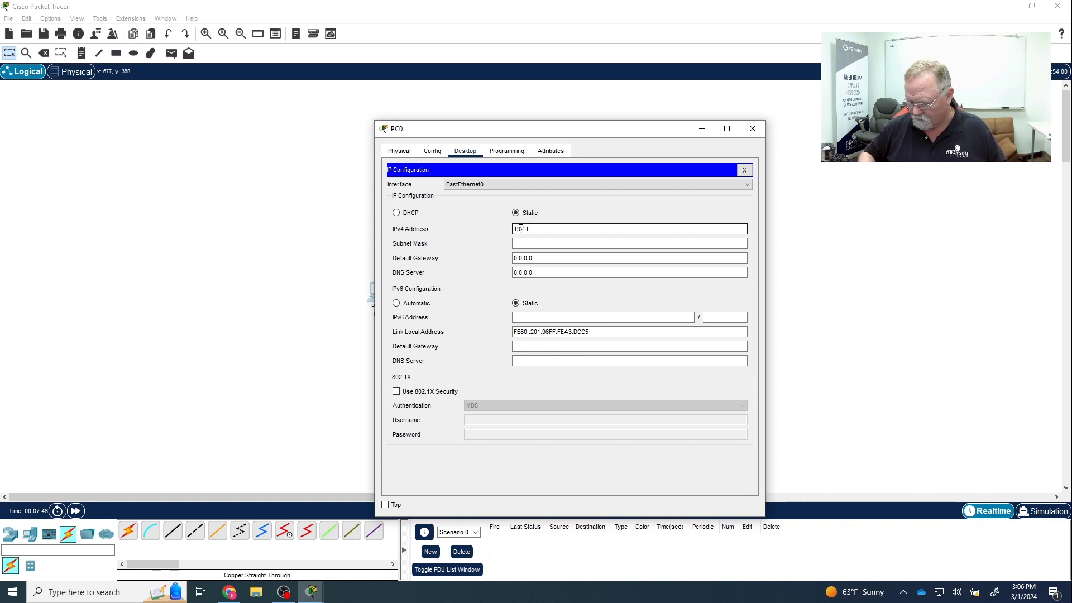
text(68.1)
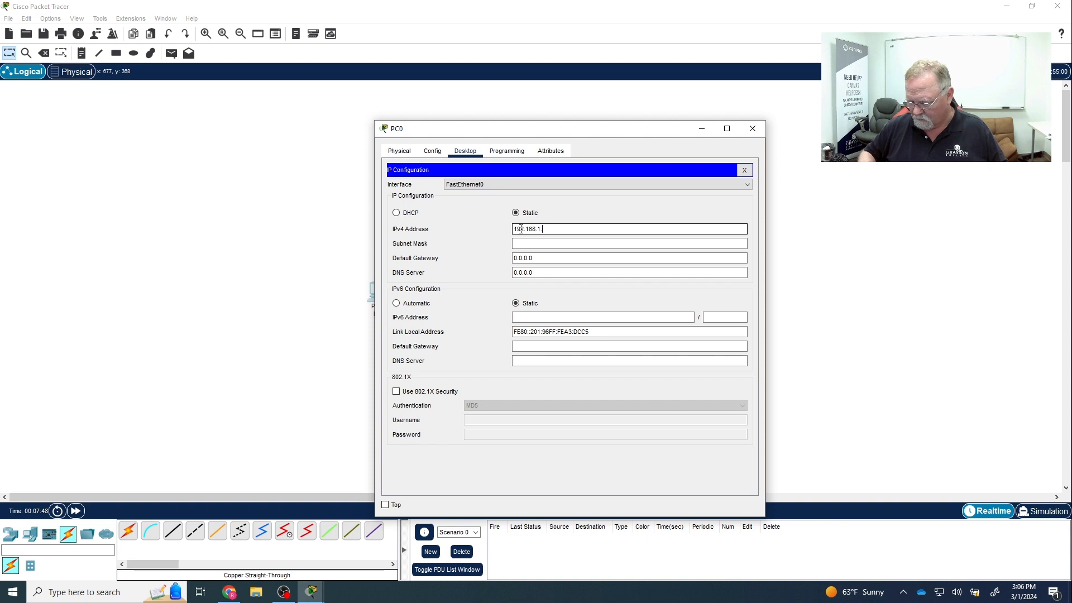
text(.5)
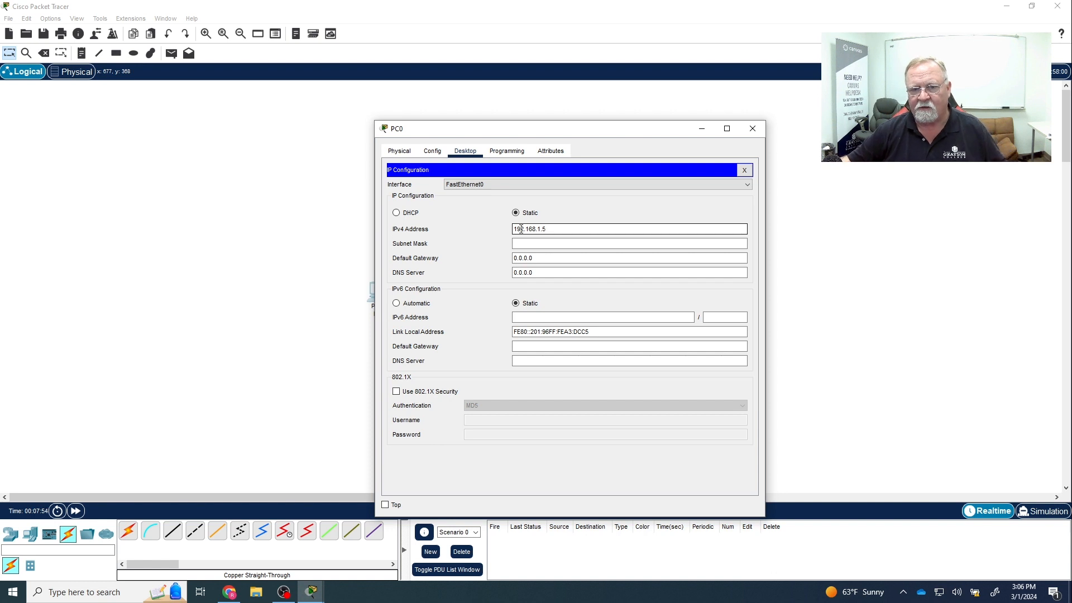
Fill in PC0's subnet mask as 255.255.255.0 and close its window
click(531, 244)
click(558, 231)
click(561, 244)
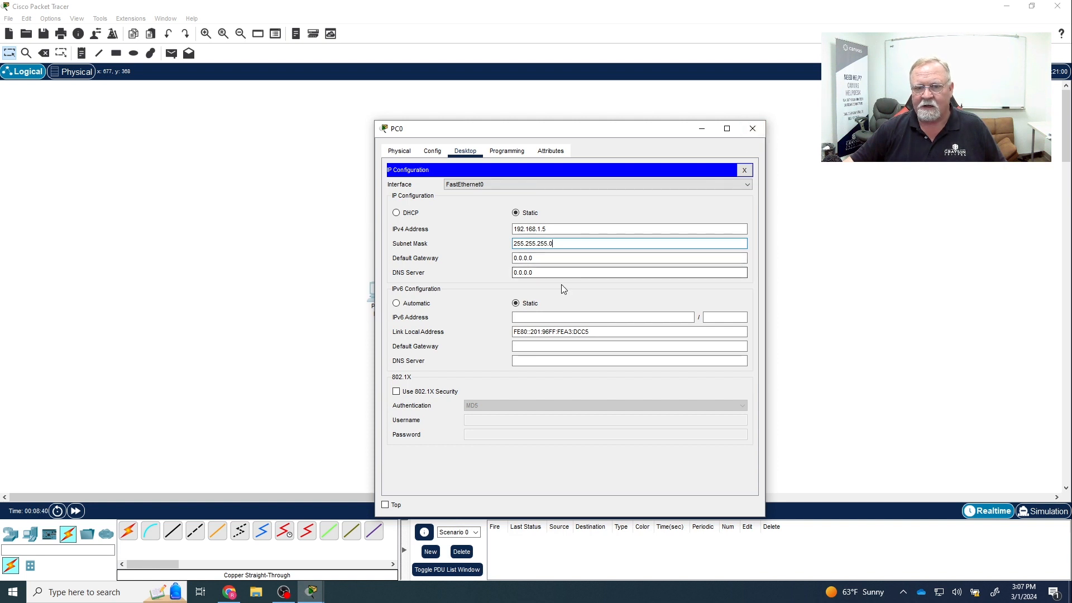
click(569, 260)
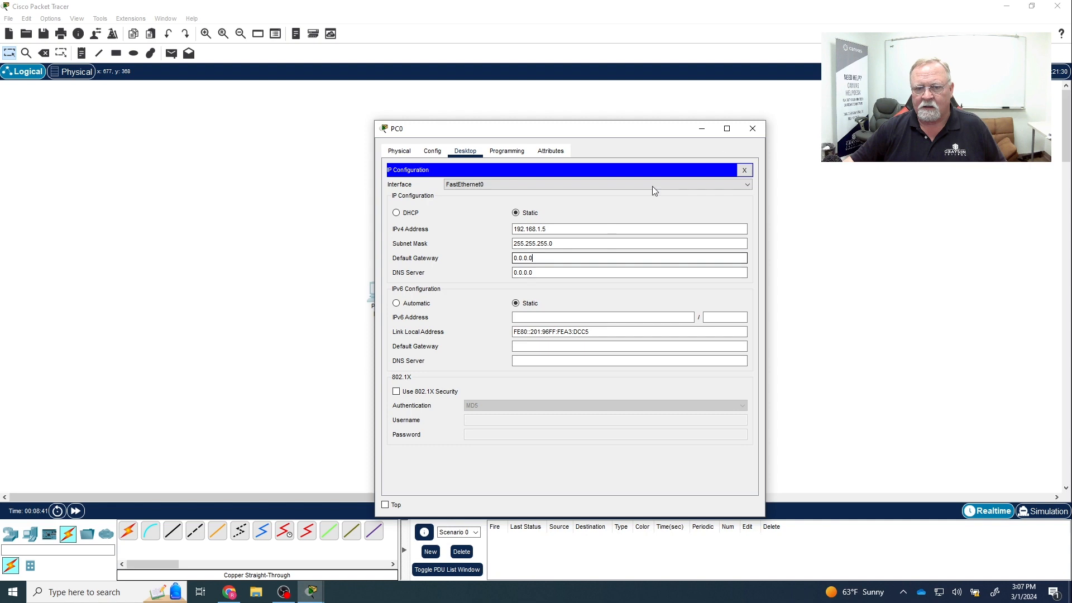
click(755, 128)
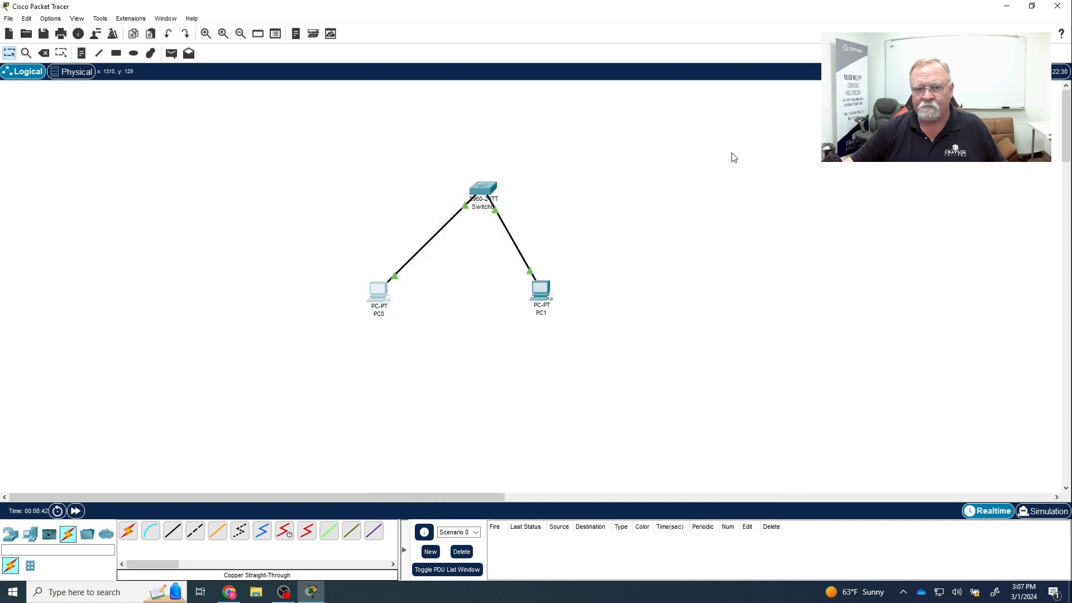
Check the port and IP address summaries of PC0 and PC1 on the workspace
click(543, 292)
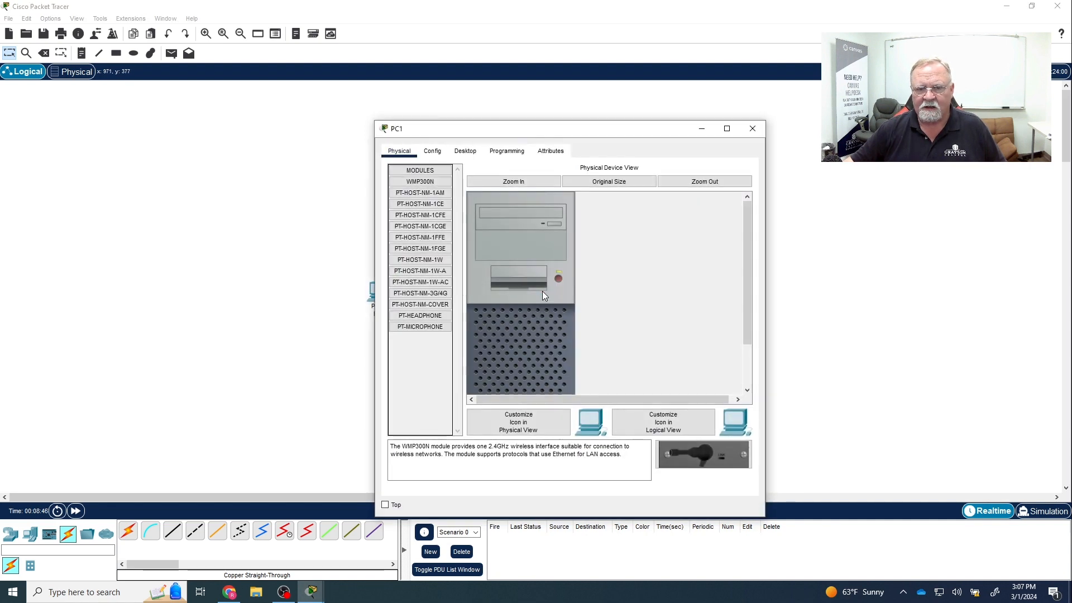
click(752, 128)
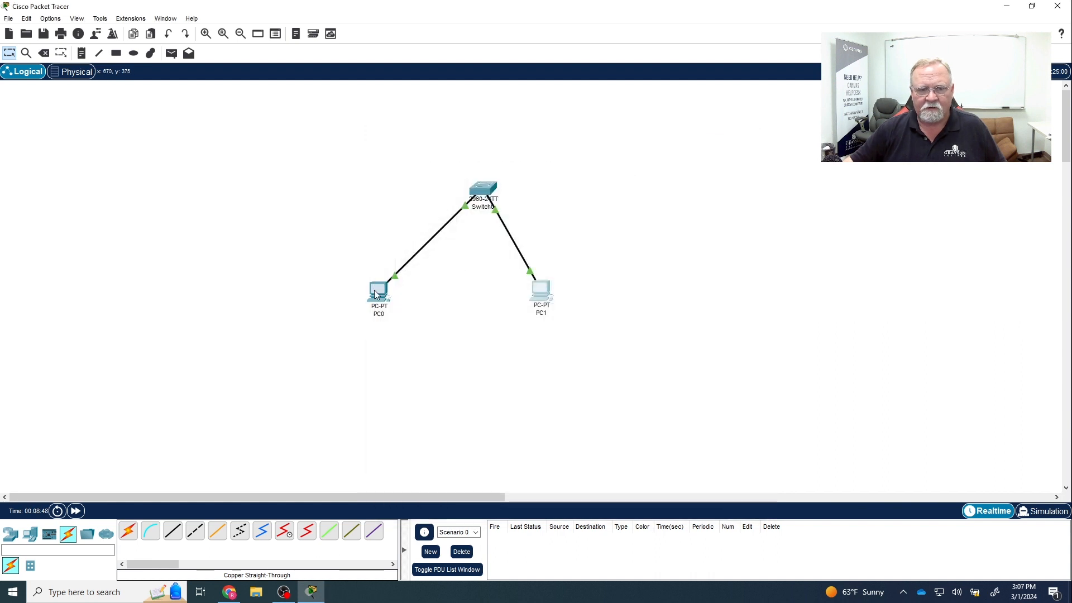
mouse_move(375, 294)
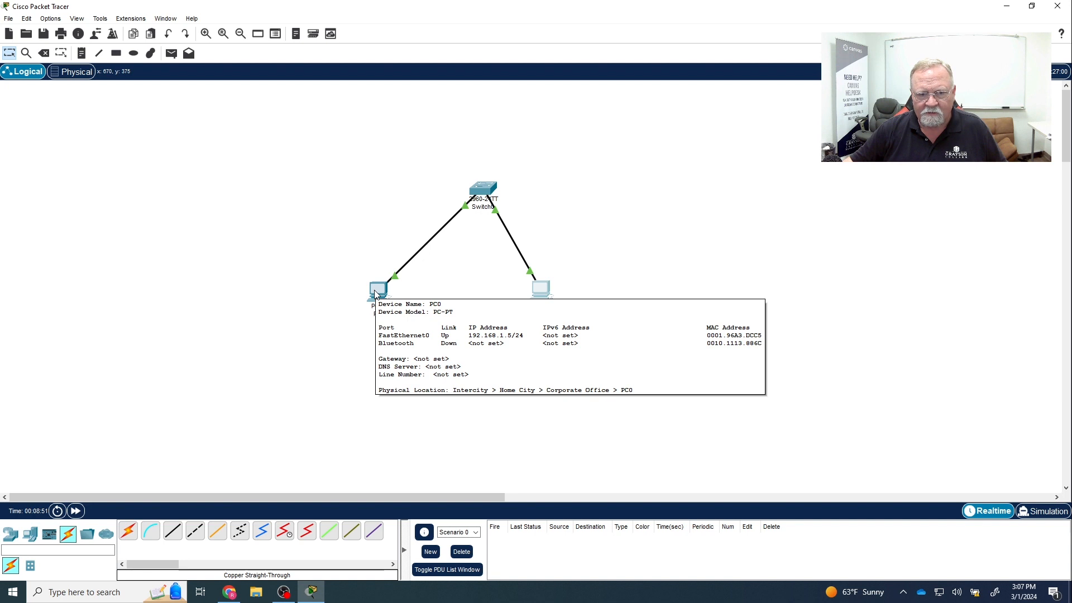
mouse_move(542, 294)
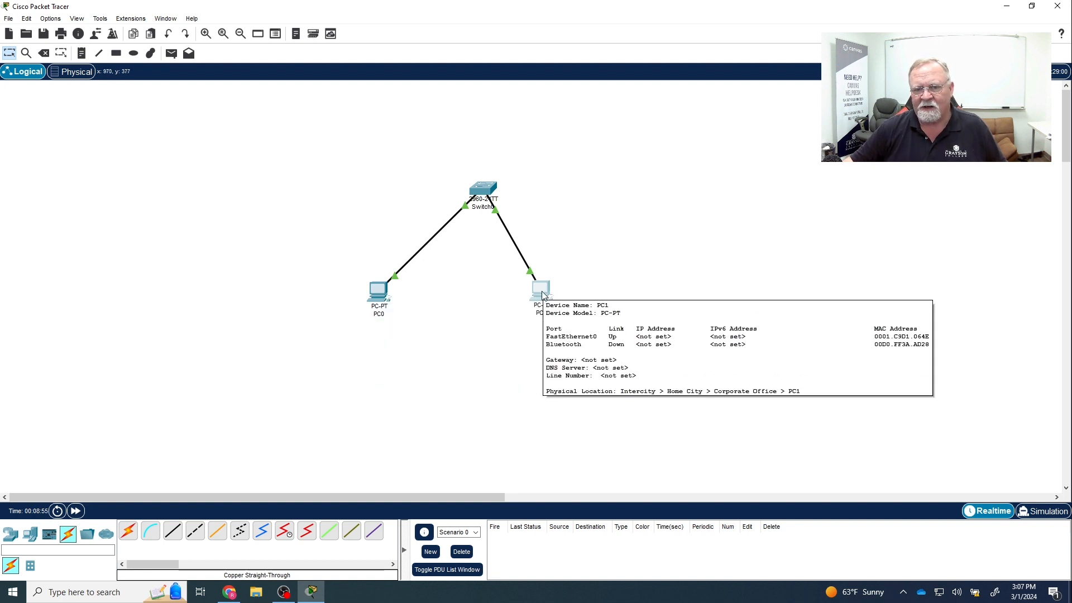
Give PC1 the static IPv4 address 192.168.1.8 with subnet mask 255.255.255.0, and close its window
click(542, 294)
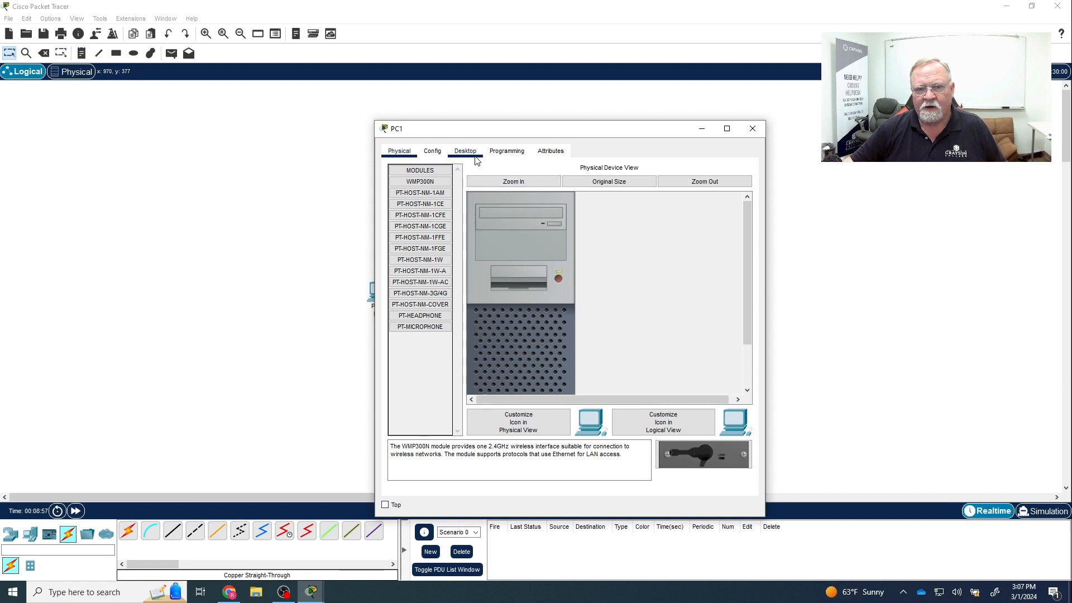
click(463, 155)
click(421, 193)
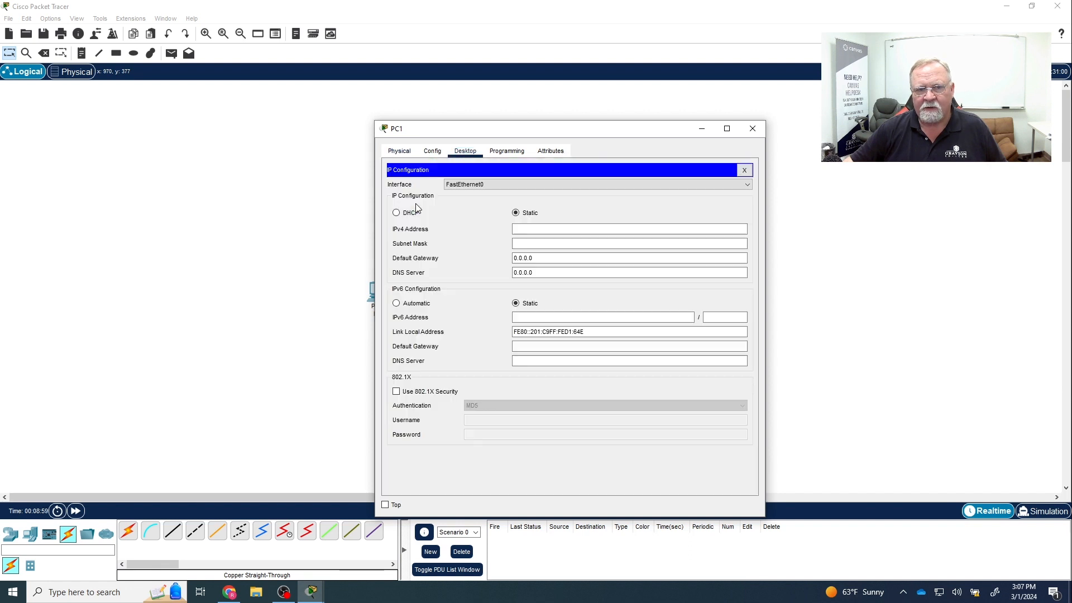
click(539, 228)
text(19)
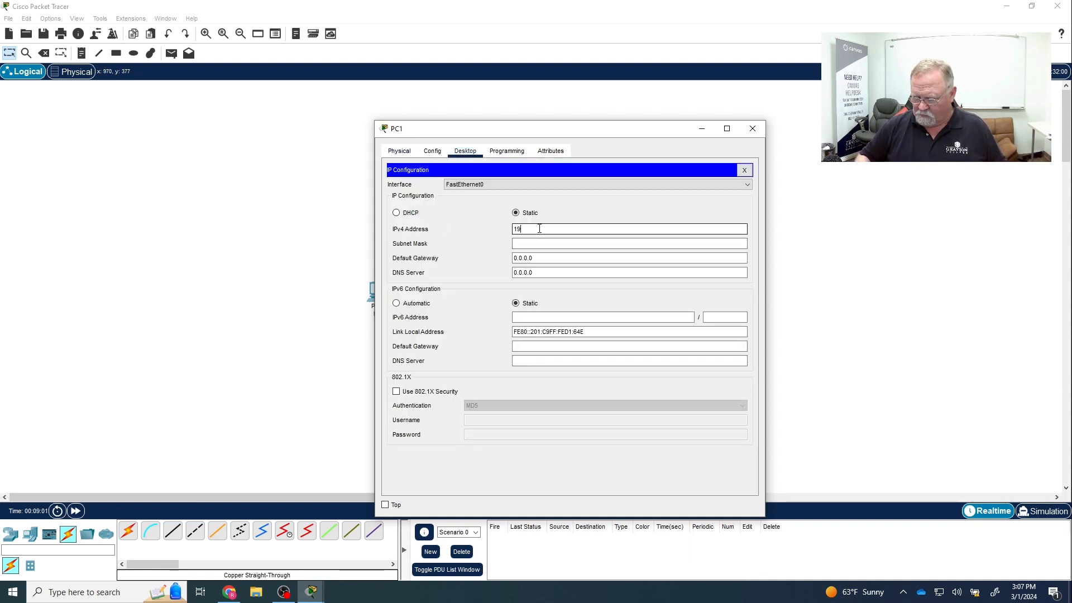
text(2.168)
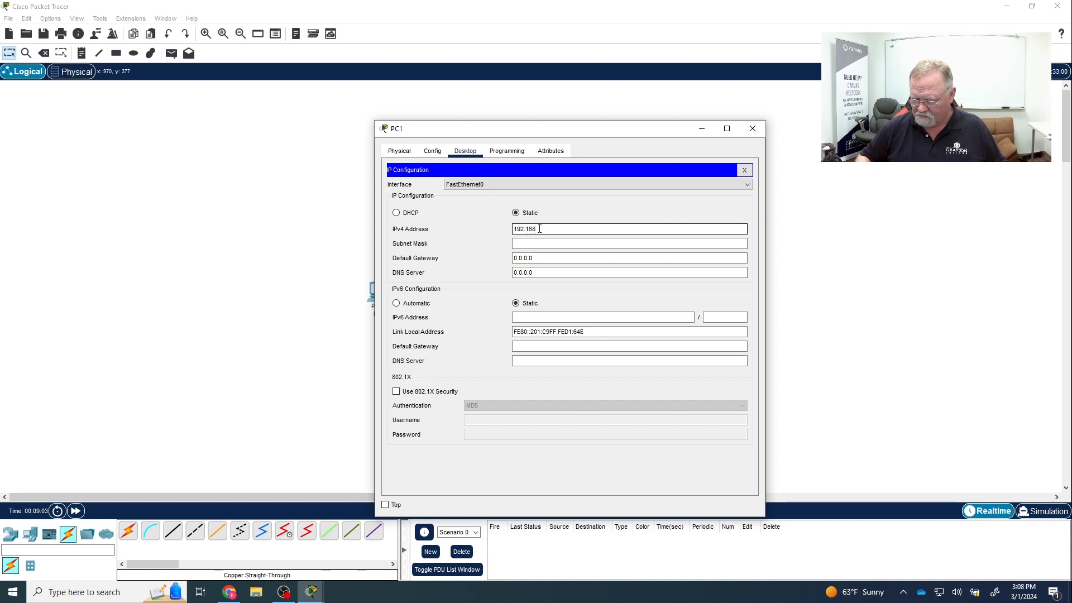
text(.1.8)
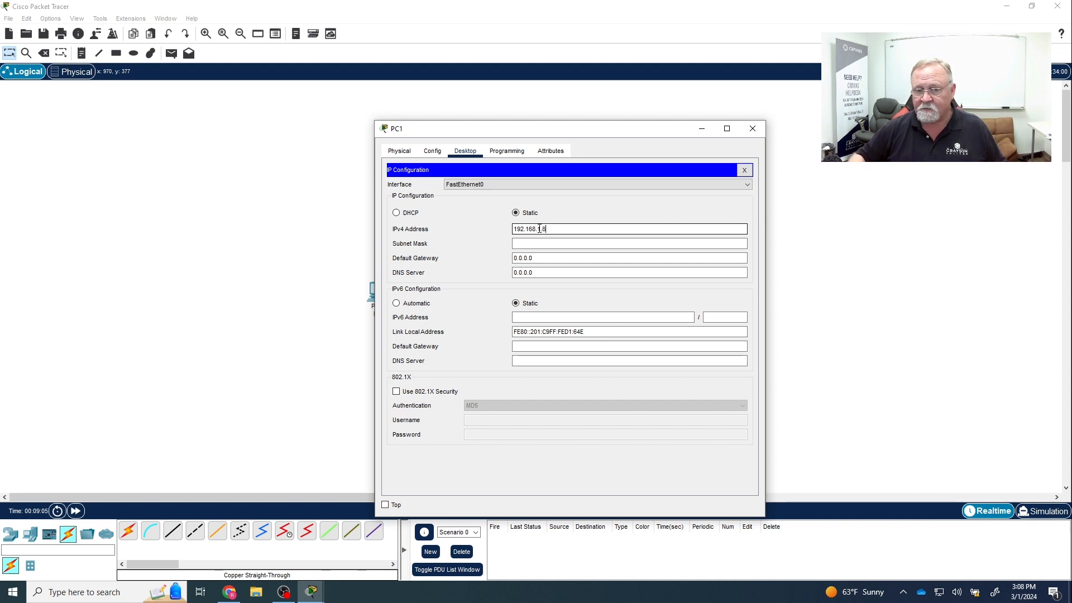
click(537, 243)
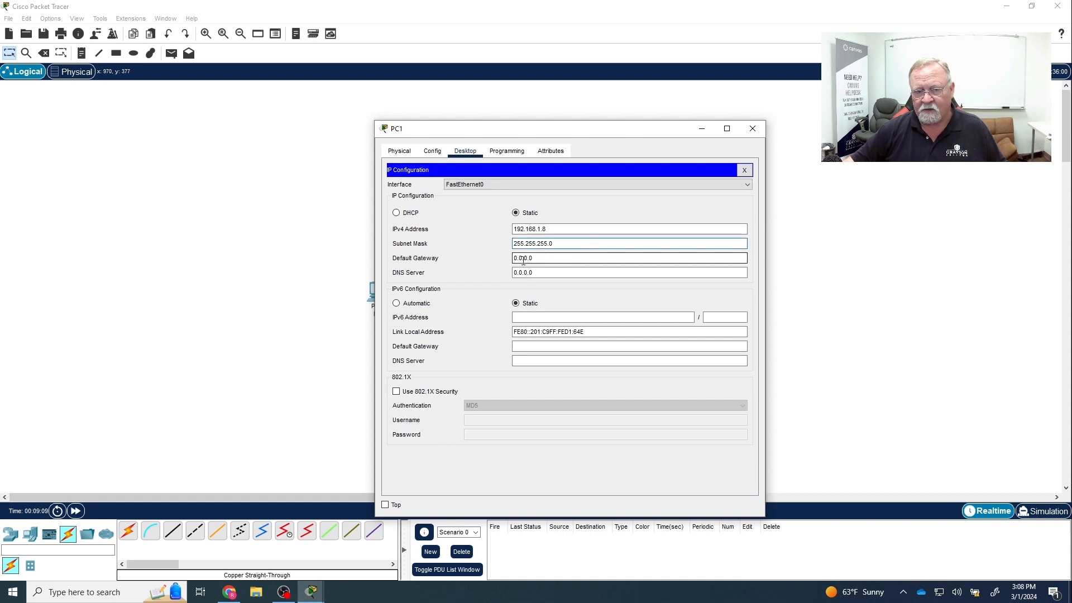
click(546, 271)
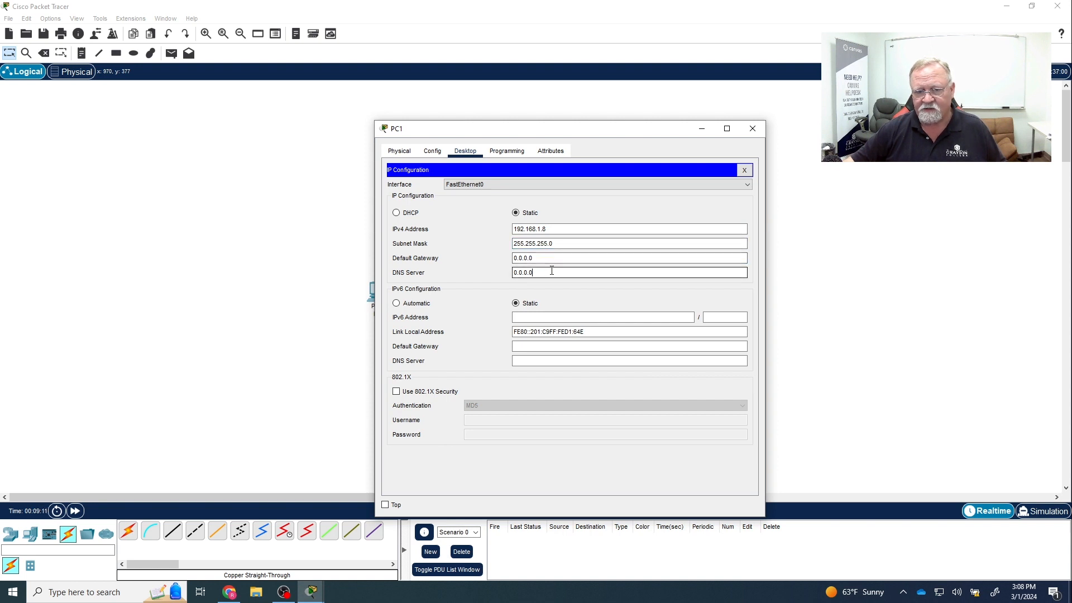
click(761, 130)
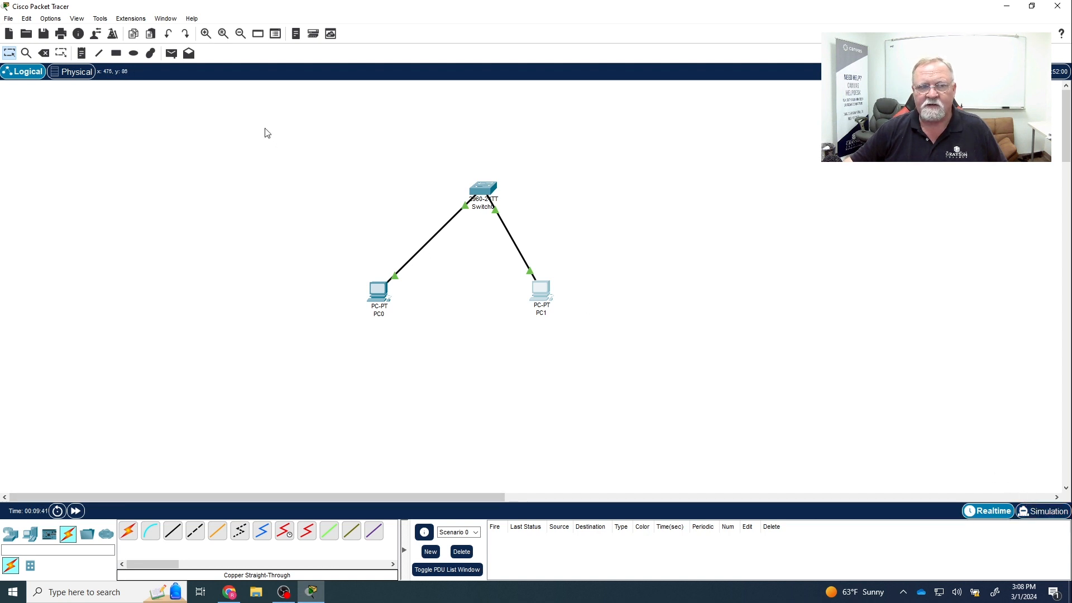
Switch the network from Realtime to Simulation mode
click(1047, 512)
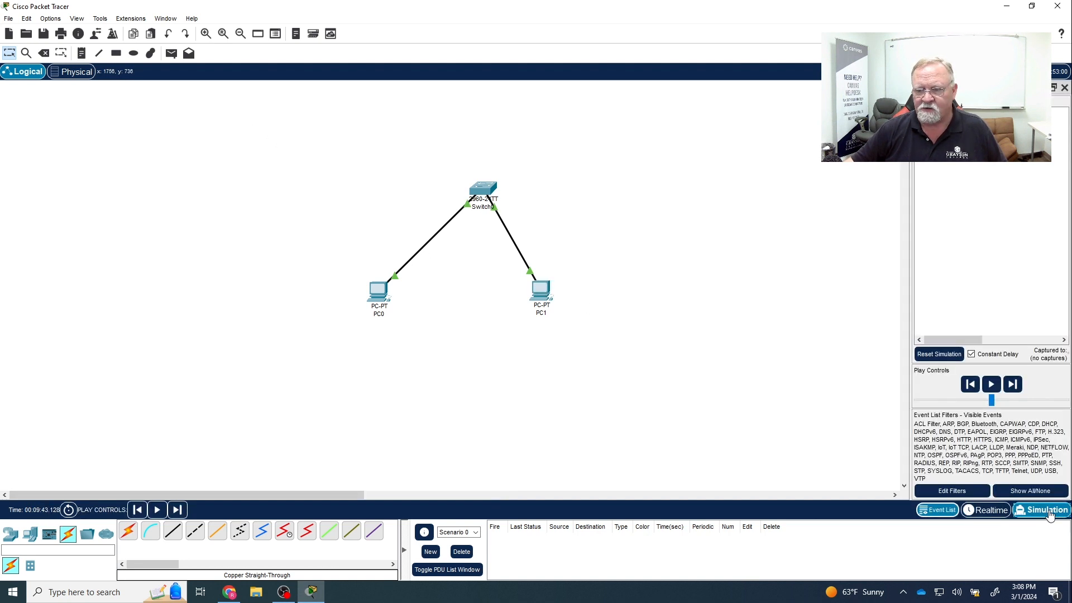
Add a simple PDU with PC0 as the source and PC1 as the destination
click(171, 54)
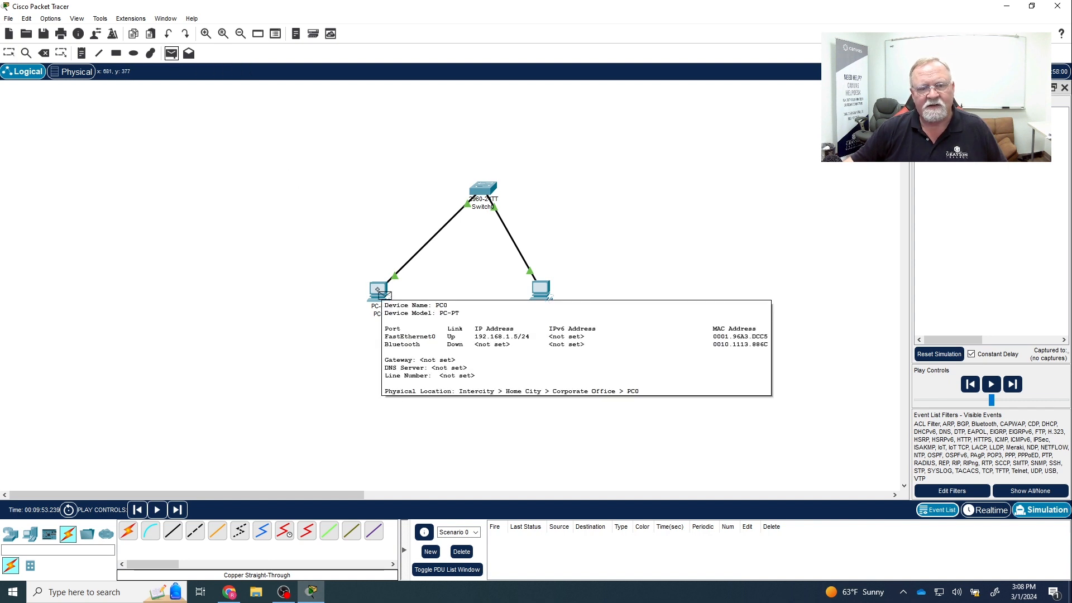
click(378, 290)
click(542, 288)
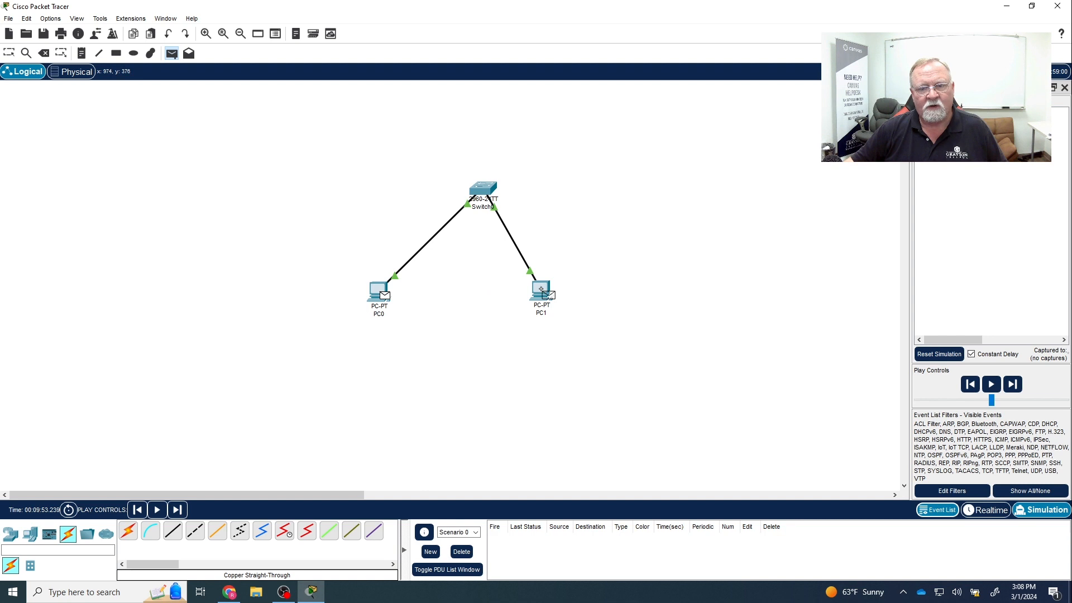
Play the simulation of the PC0 to PC1 message, pause it, and return the network to Realtime mode
click(995, 386)
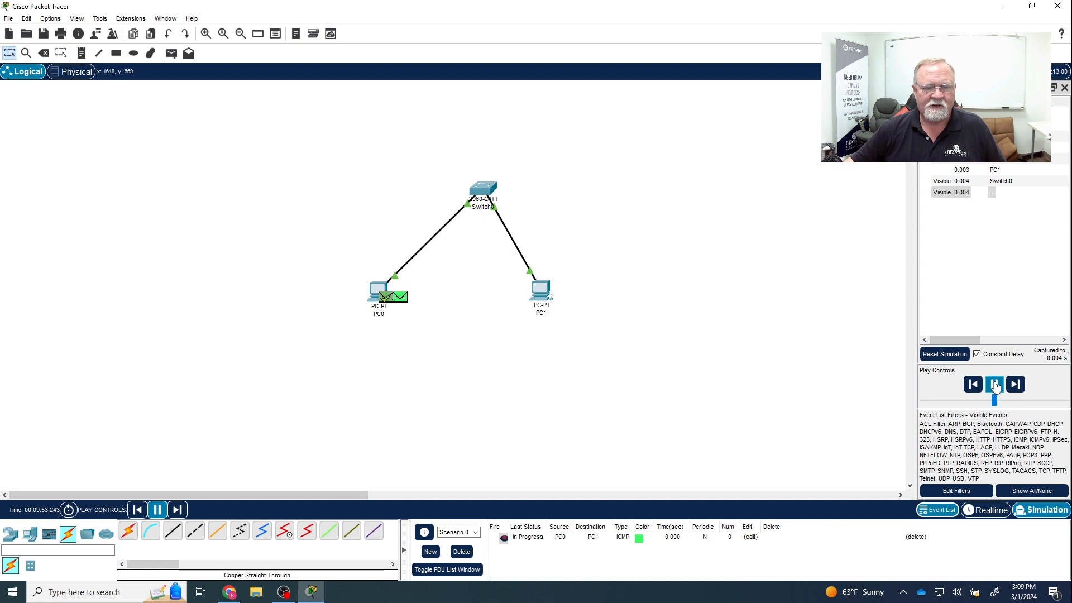
click(995, 385)
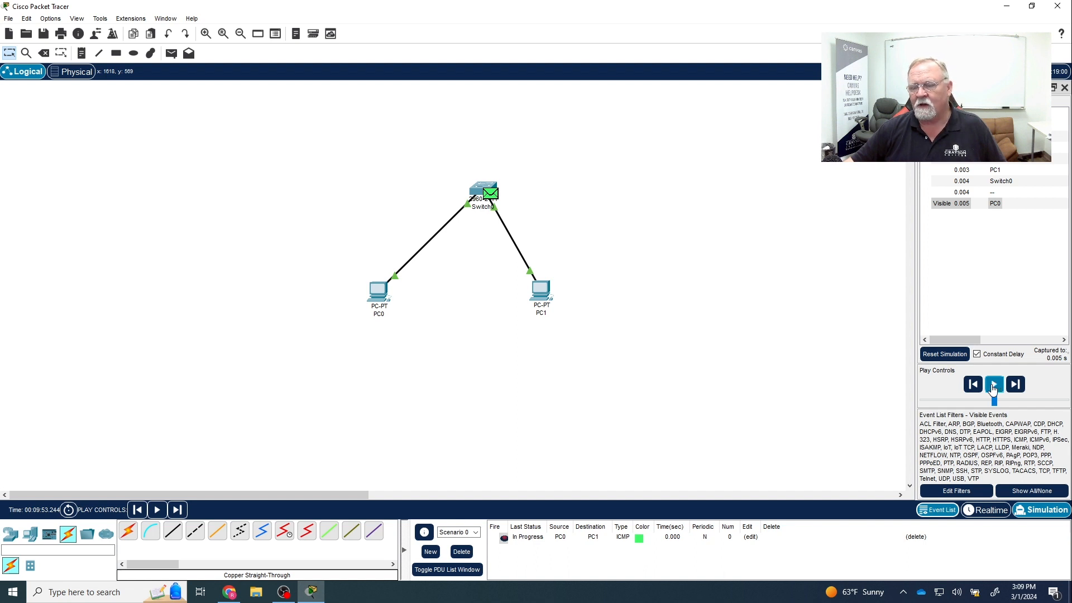
click(987, 510)
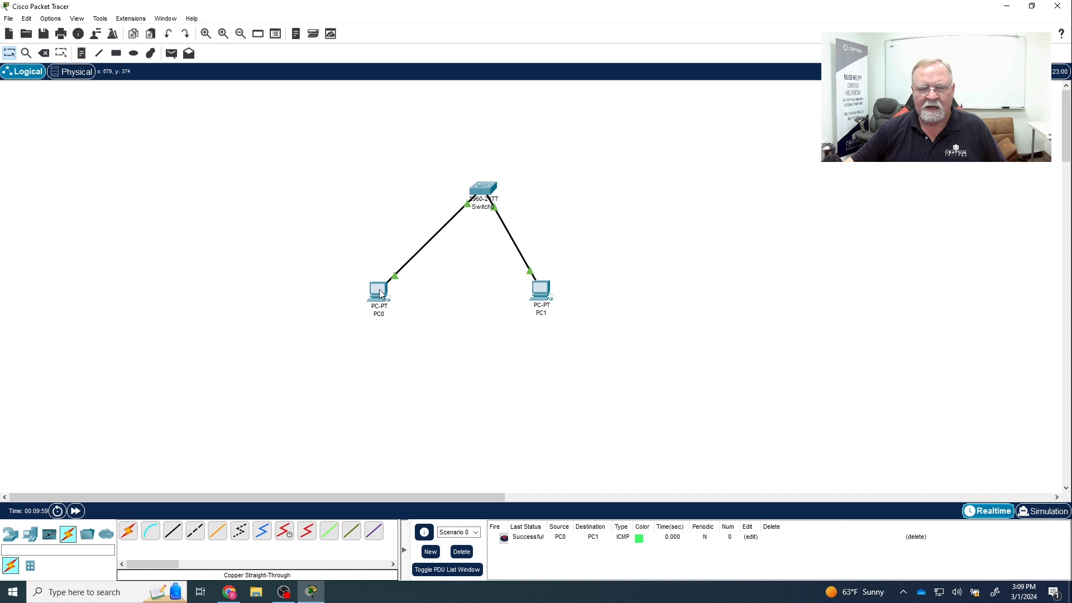
click(380, 290)
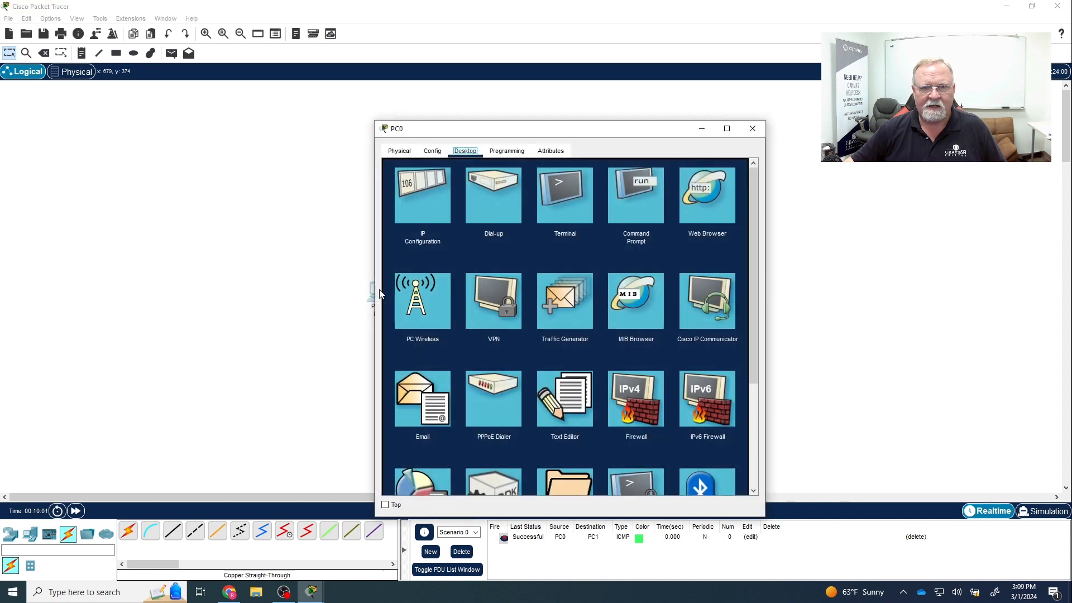
drag(545, 132, 781, 144)
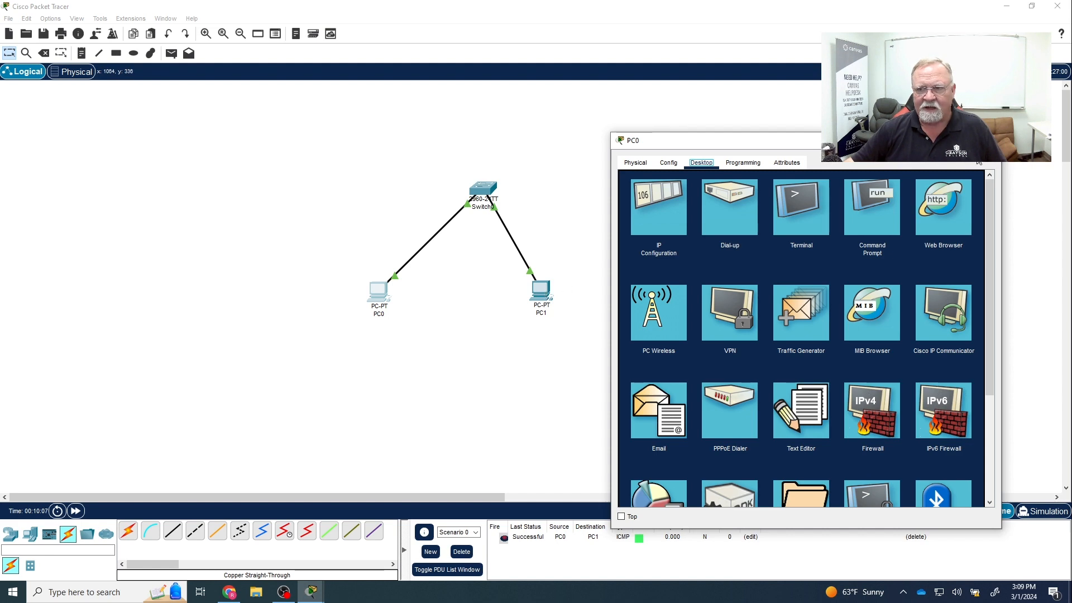
click(989, 140)
mouse_move(536, 294)
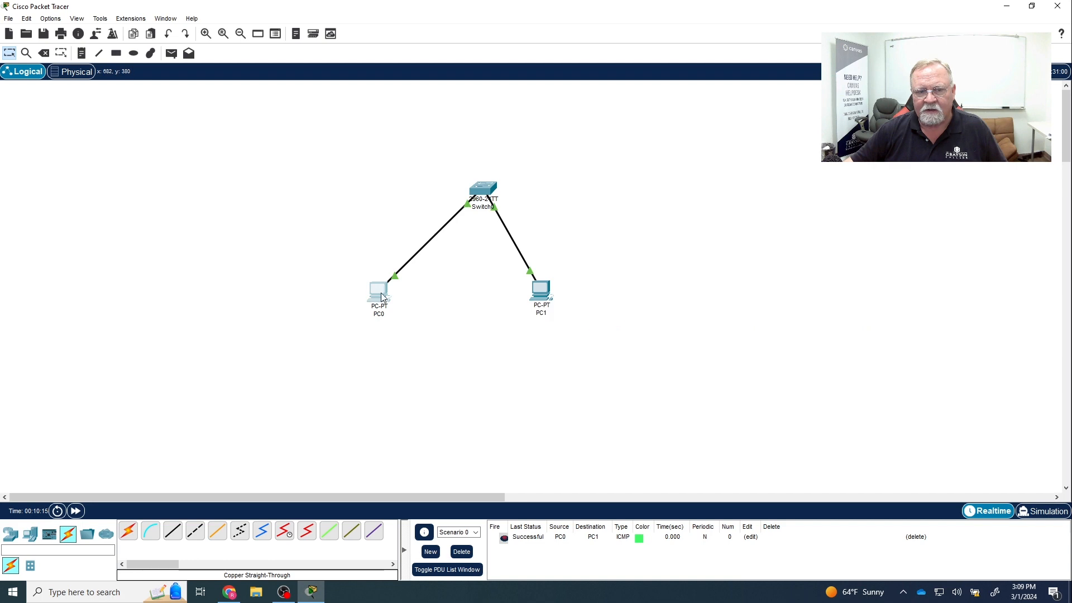
Ping 192.168.1.8 from PC0's Command Prompt
click(380, 291)
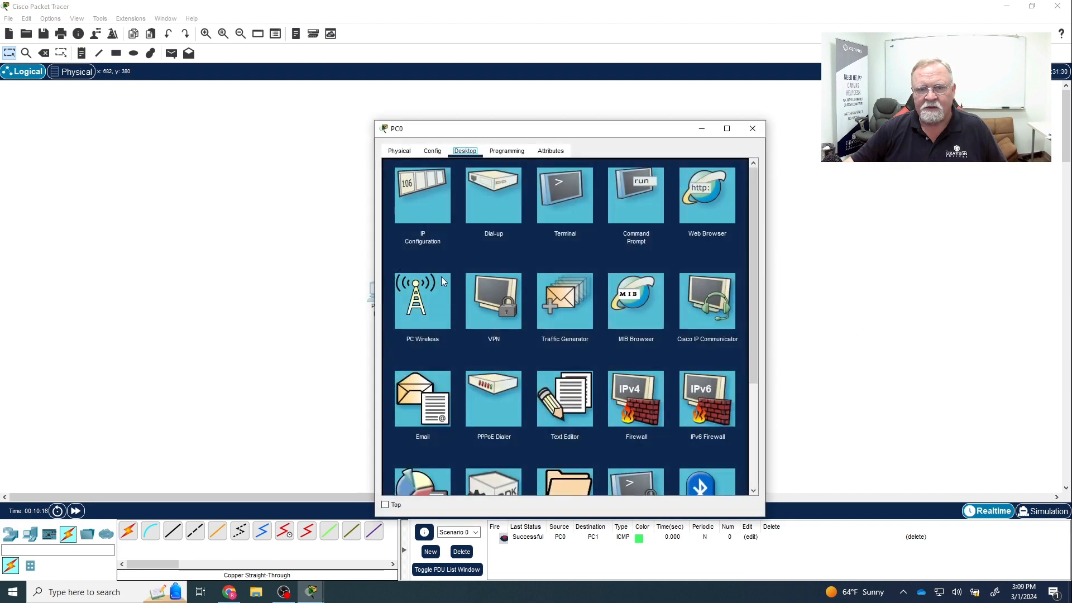
click(634, 184)
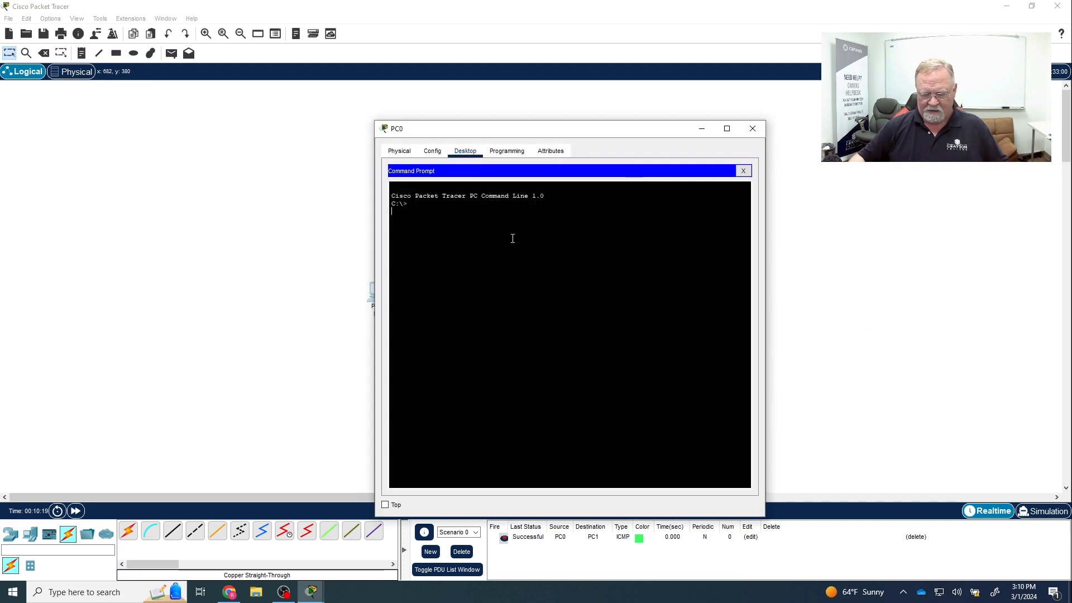
text(ping)
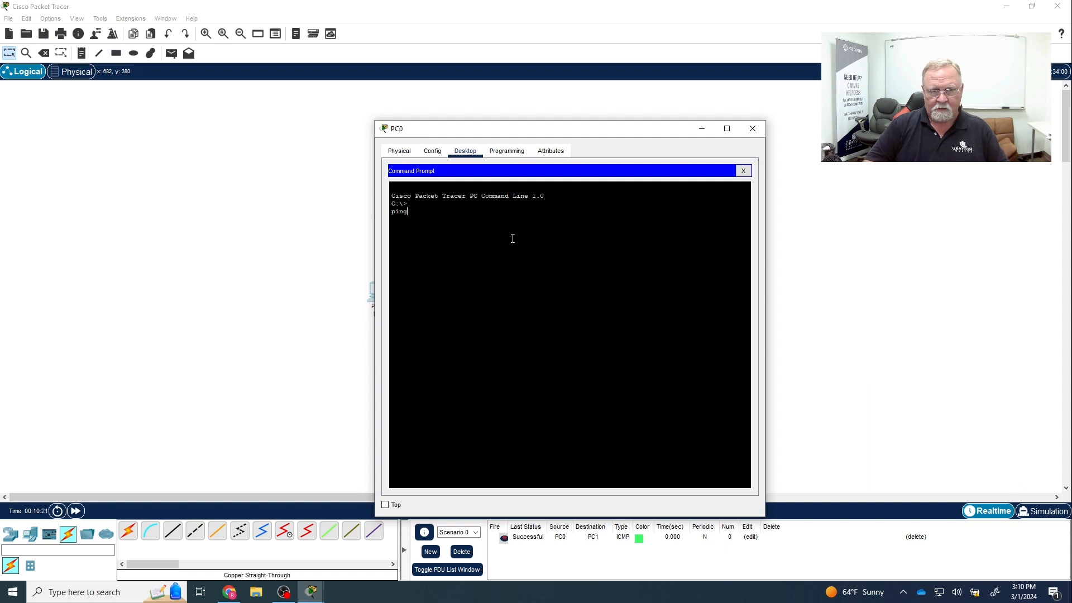
text( 19)
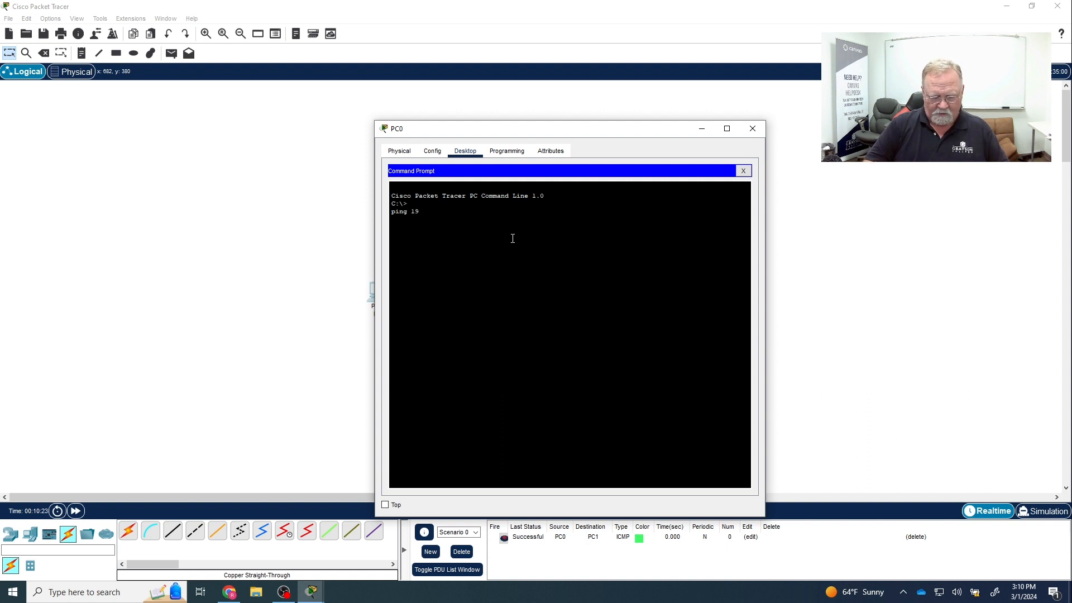
text(2.168.1.)
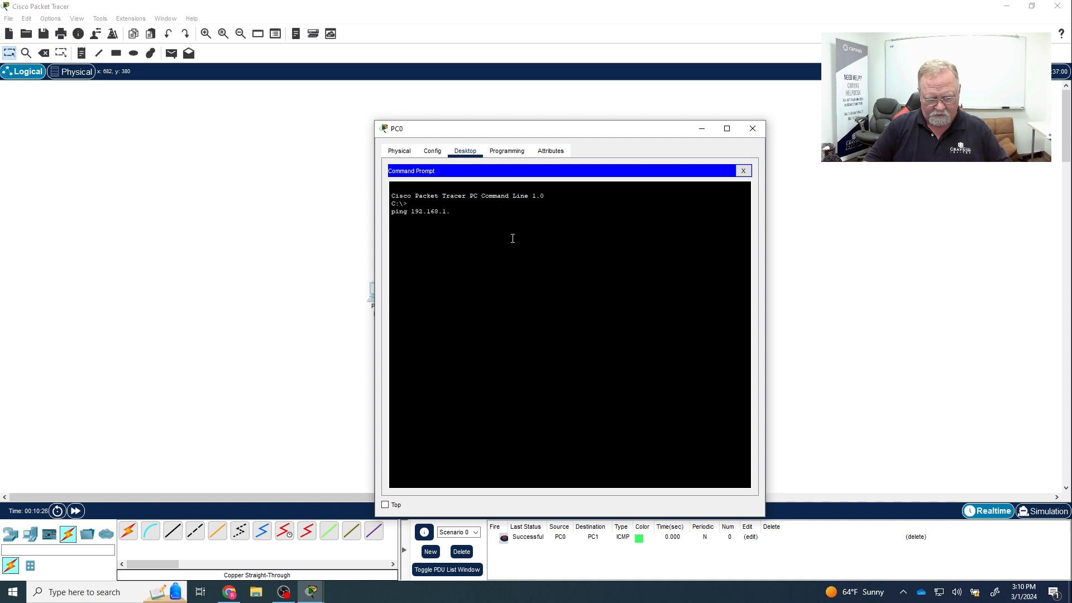
text(8)
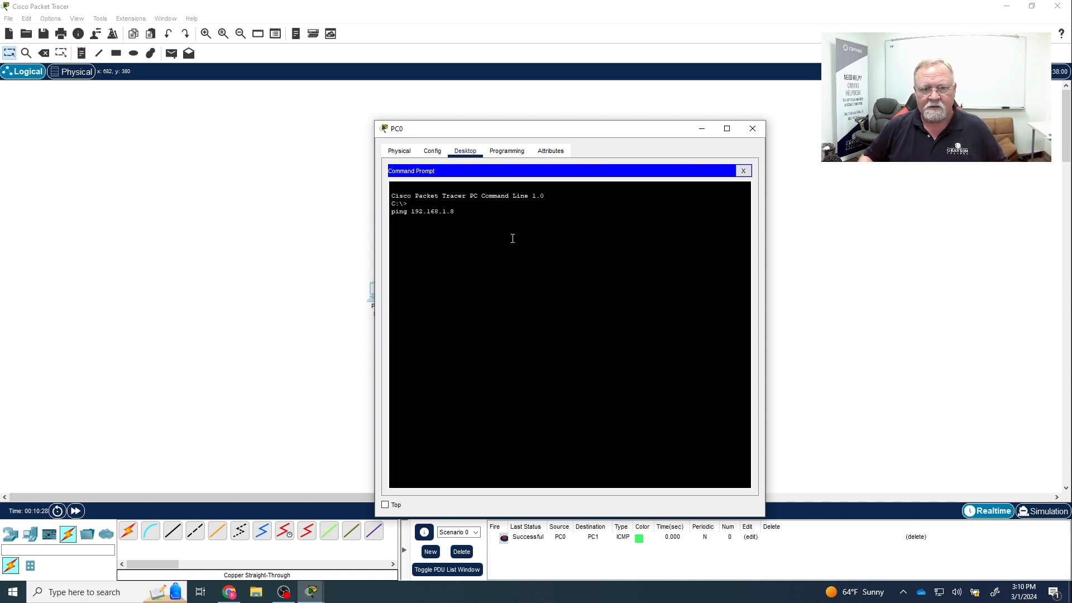
key(Return)
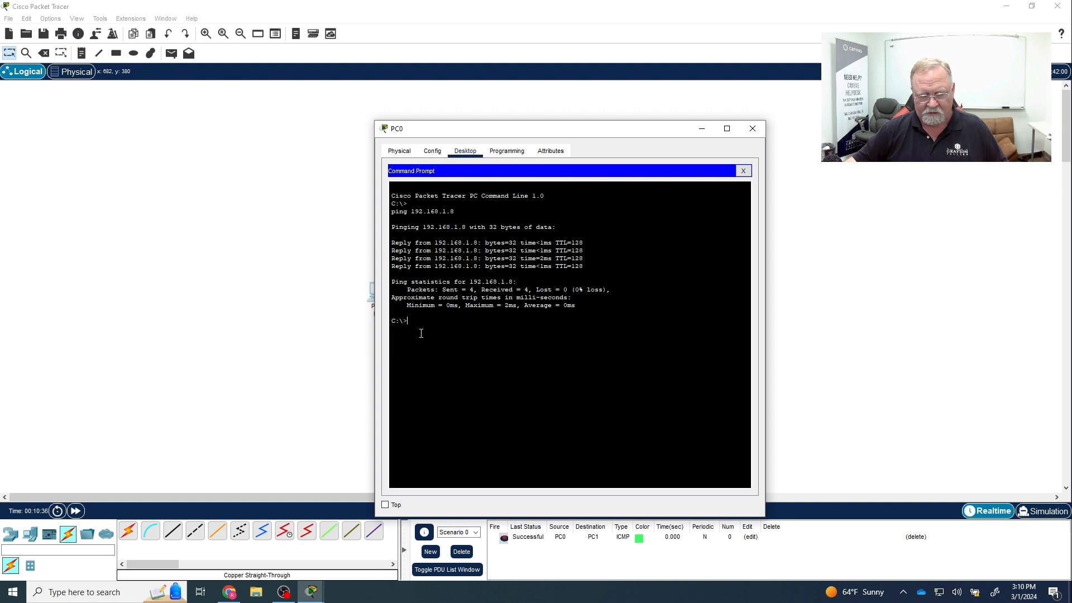
Trace the route from PC0 to 192.168.1.8 with the tracert command, and close PC0's window
text(trace)
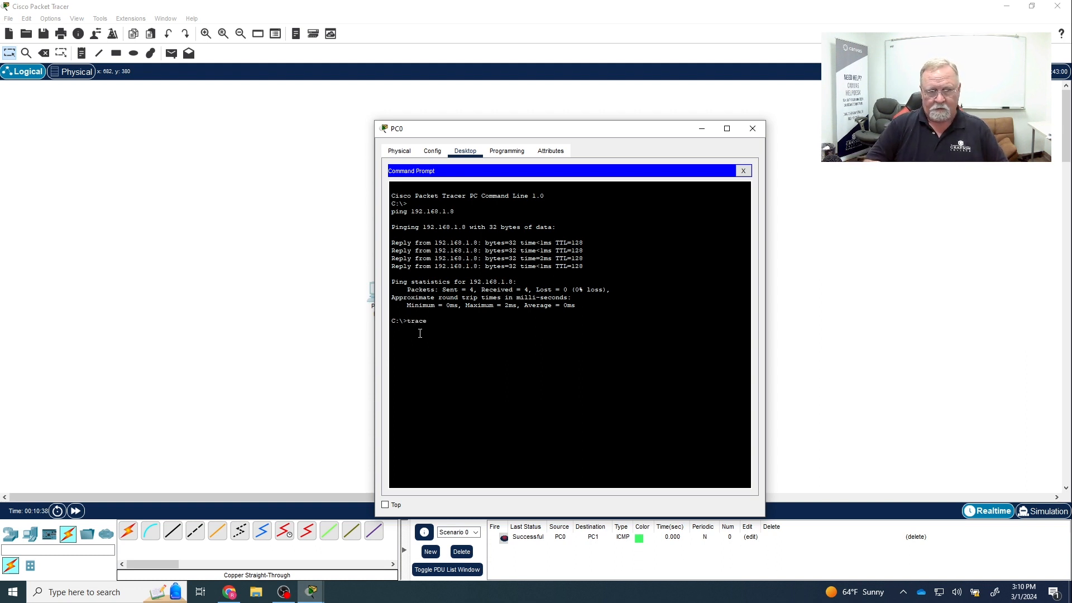
text(rt 192)
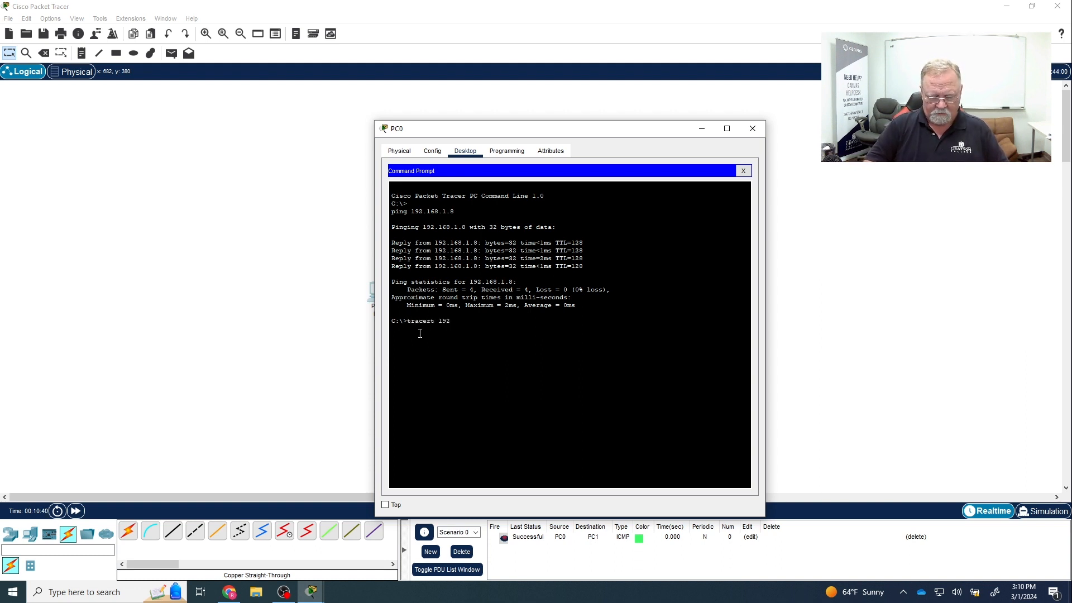
text(.168.1)
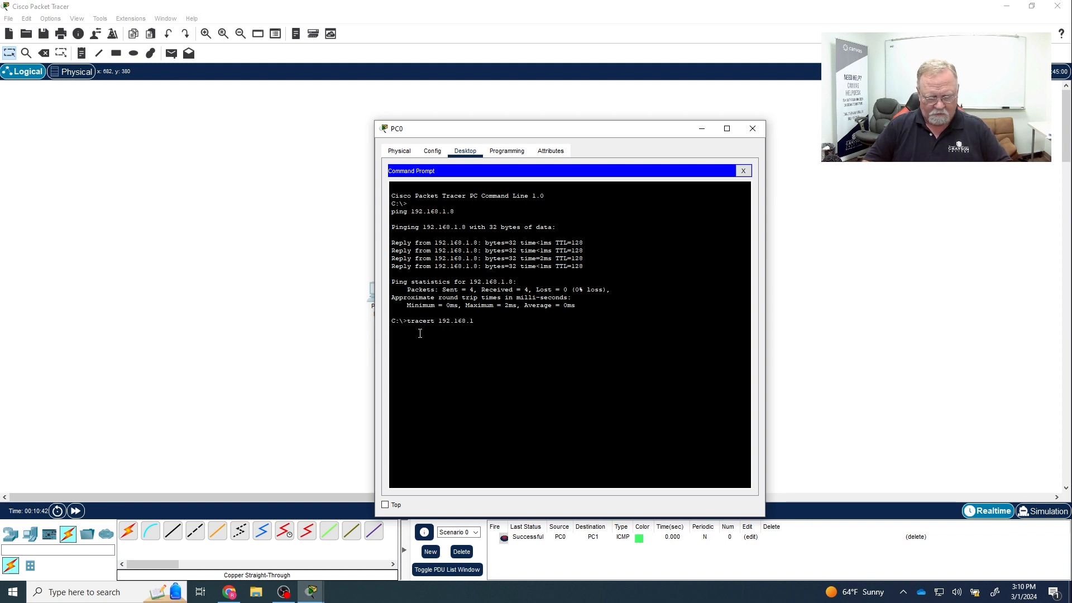
text(.8)
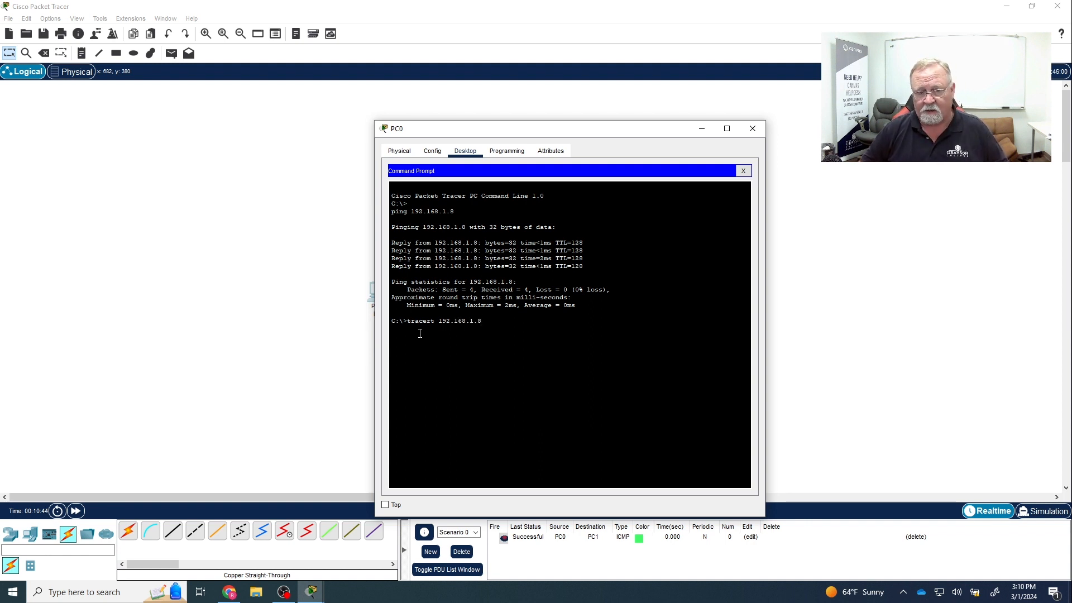
key(Return)
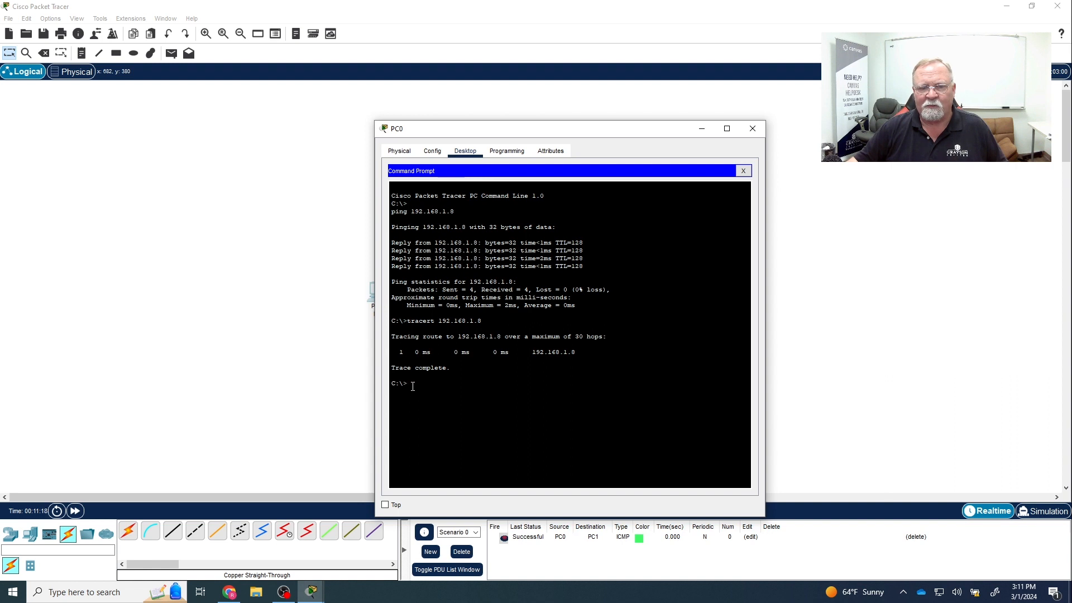
click(753, 129)
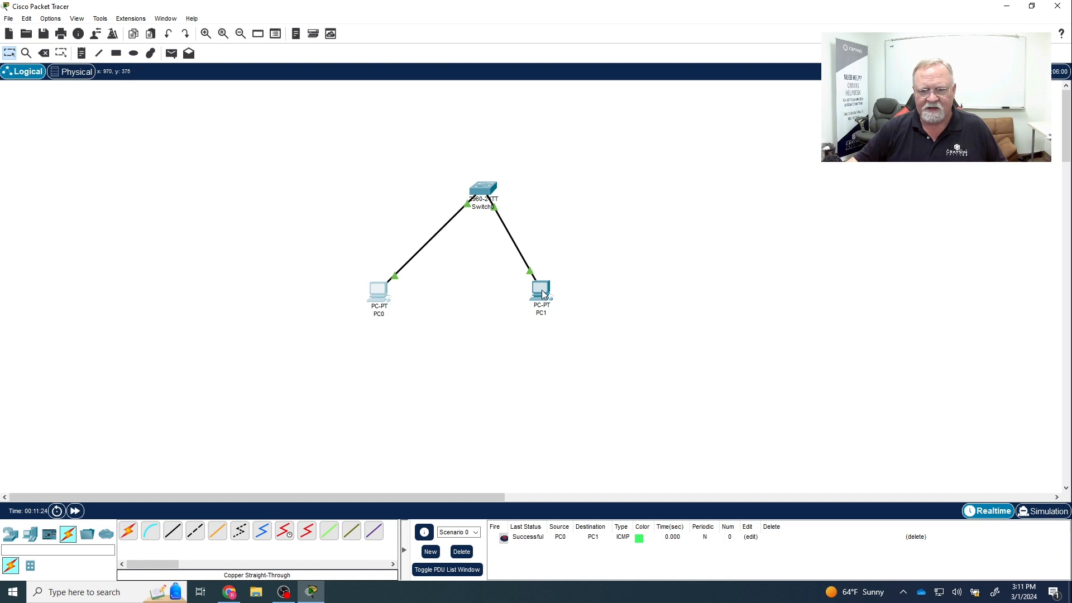
mouse_move(542, 295)
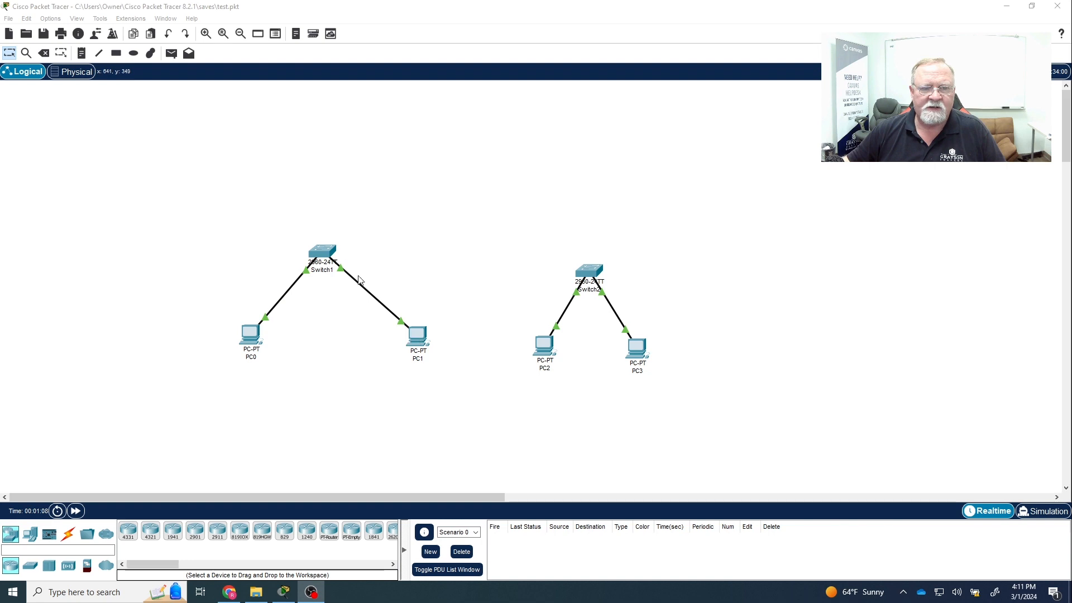
Examine PC0's IP configuration in the two-switch network, especially its default gateway, and close its window
click(250, 334)
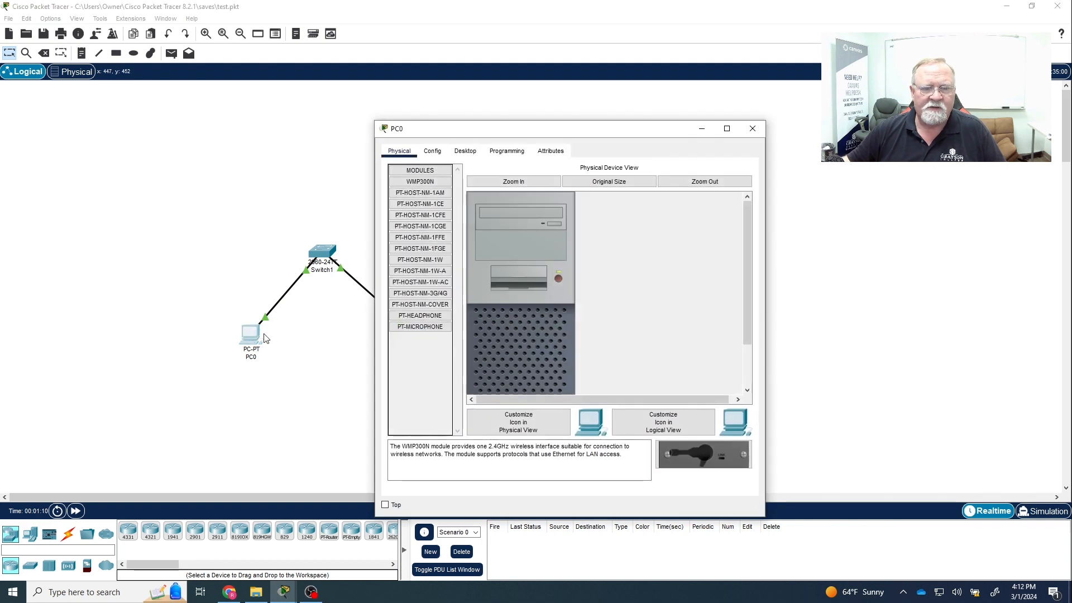
click(432, 151)
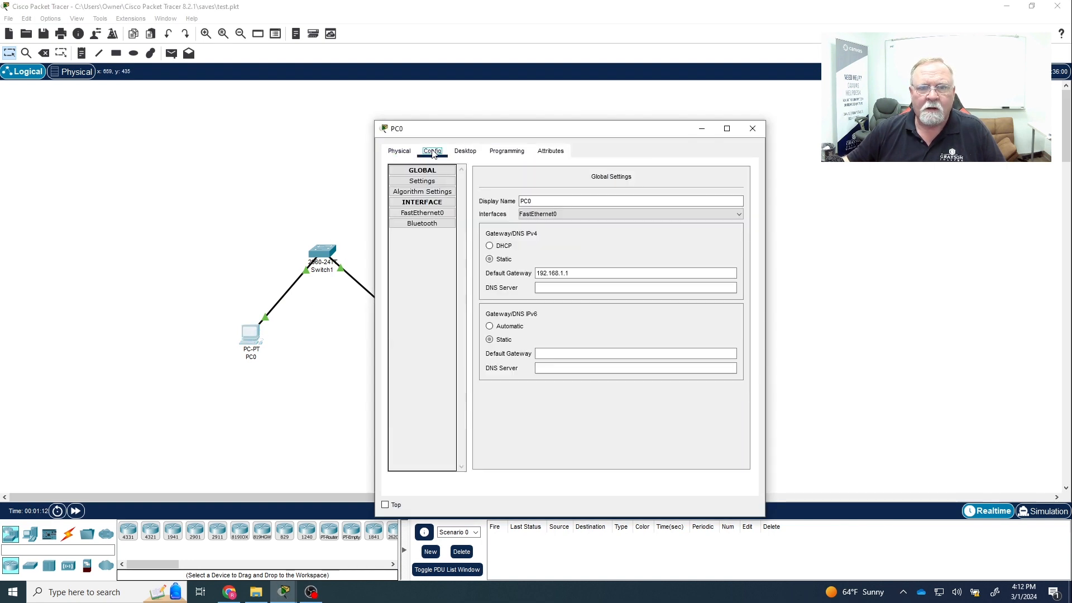
click(464, 152)
click(420, 183)
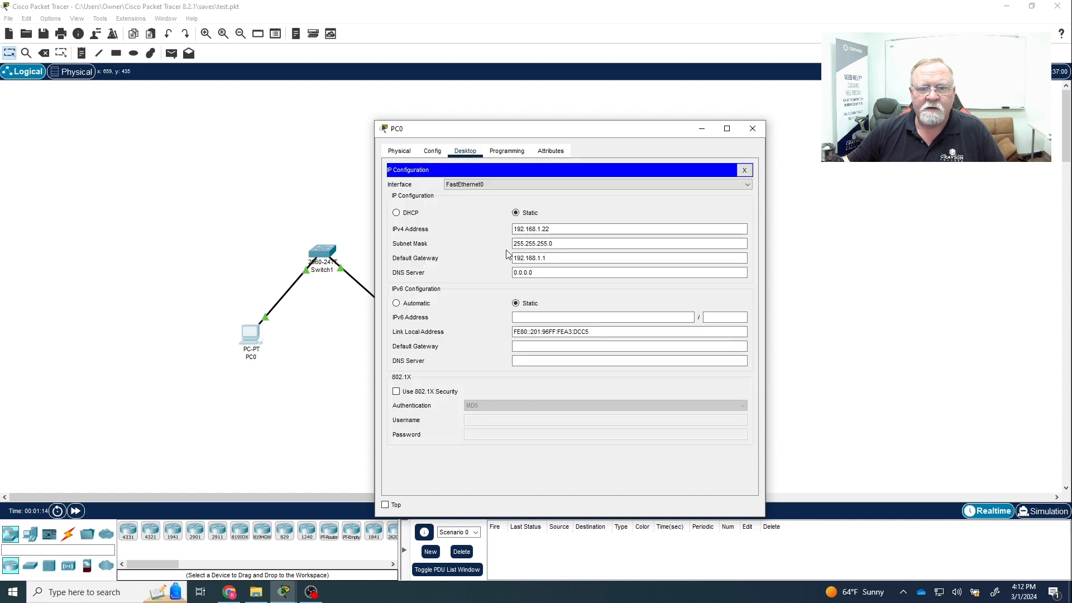
drag(551, 258, 476, 255)
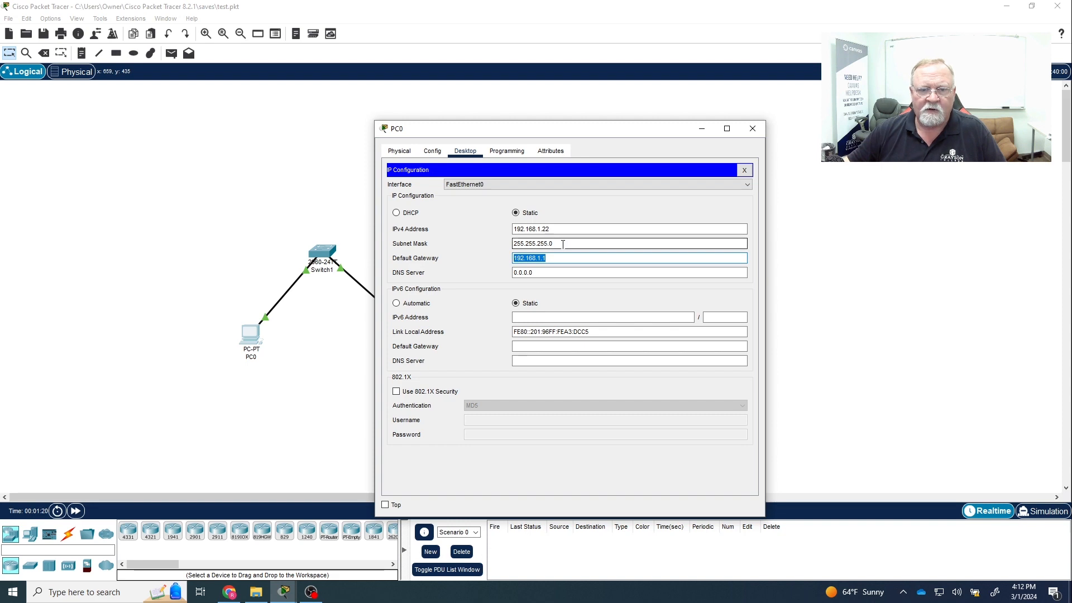
click(753, 129)
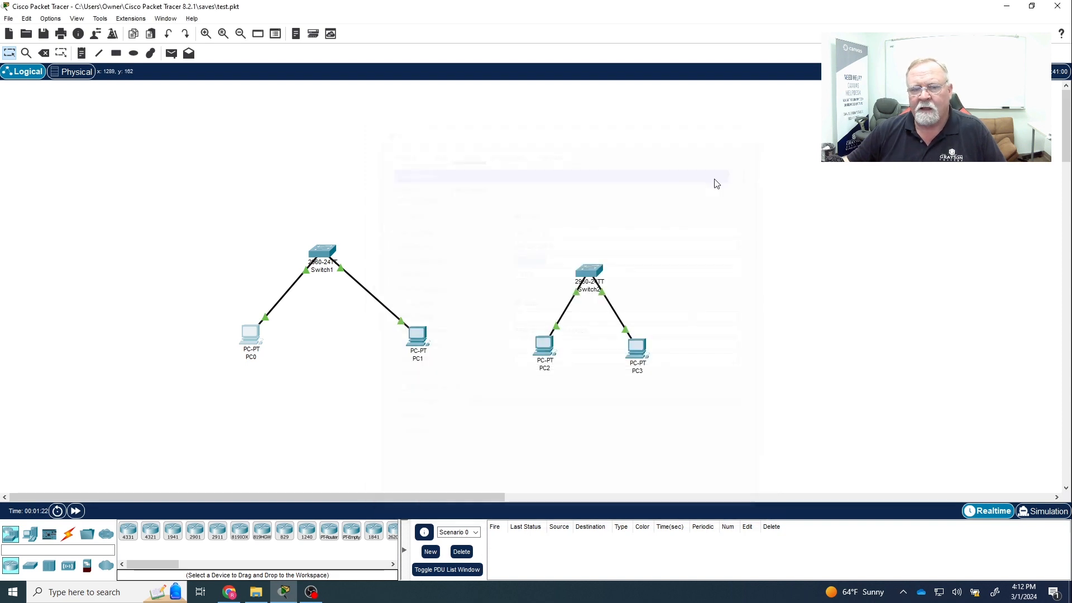
Check PC2's IPv4 address, subnet mask and default gateway in its IP configuration, and close its window
click(544, 346)
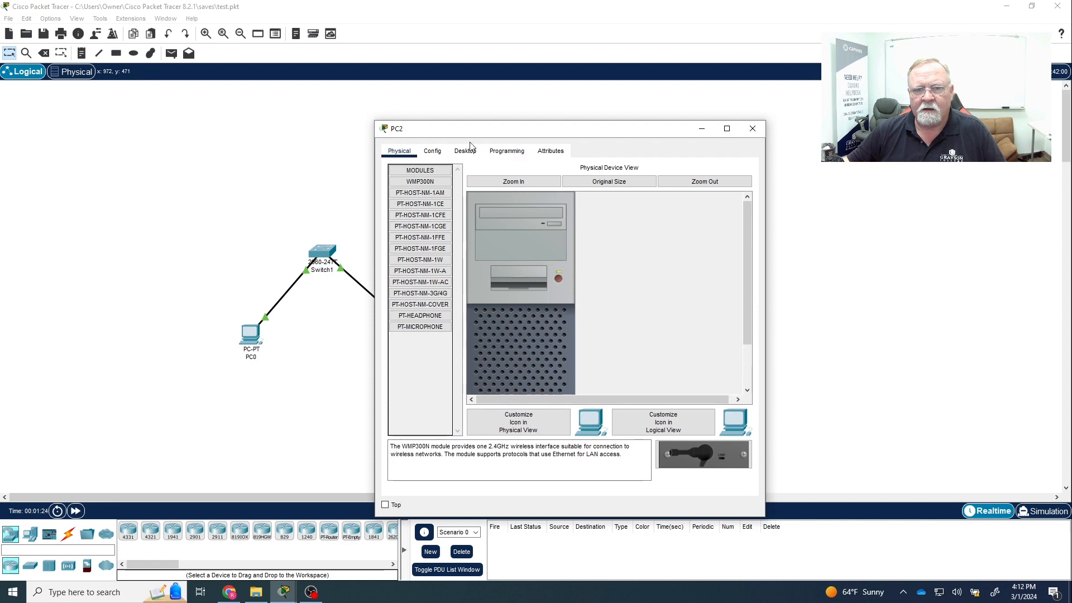
click(465, 150)
click(425, 192)
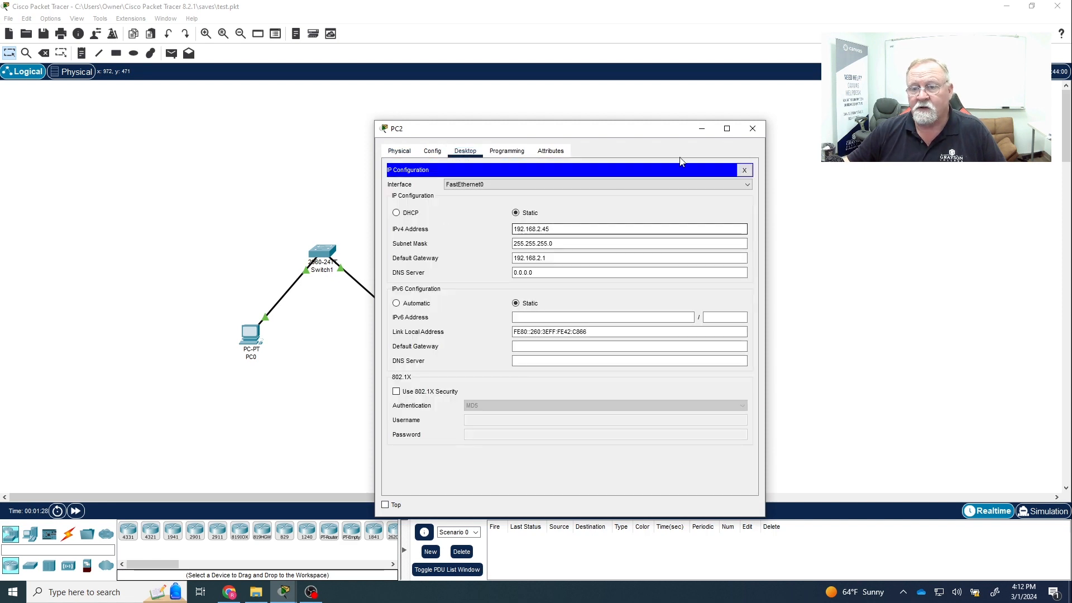
click(753, 128)
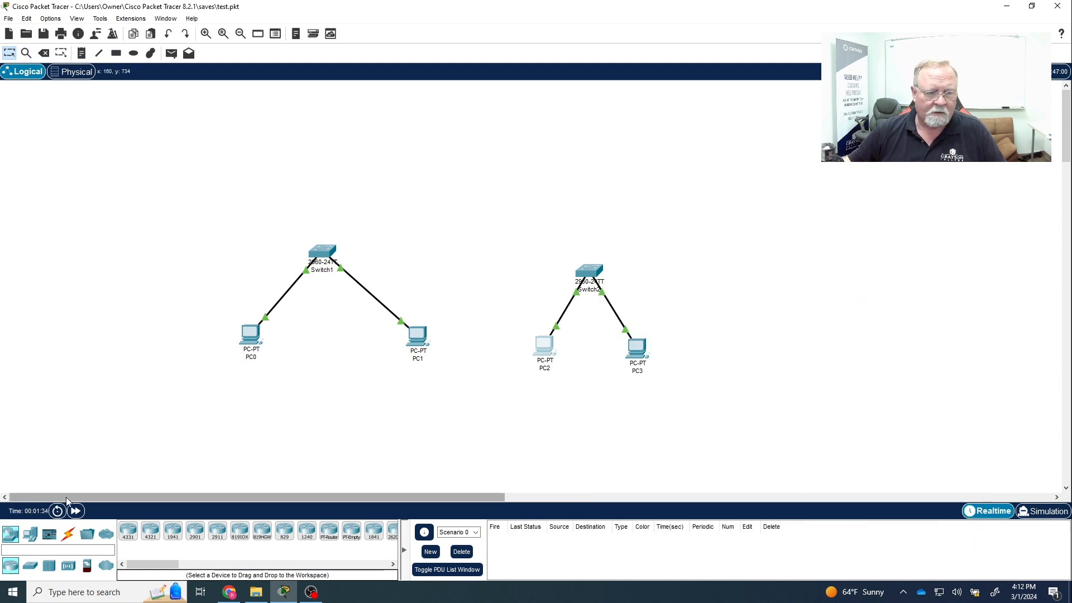
Connect Switch1's FastEthernet0/3 port to a free FastEthernet port on Switch2 with a Copper Straight-Through cable
click(68, 534)
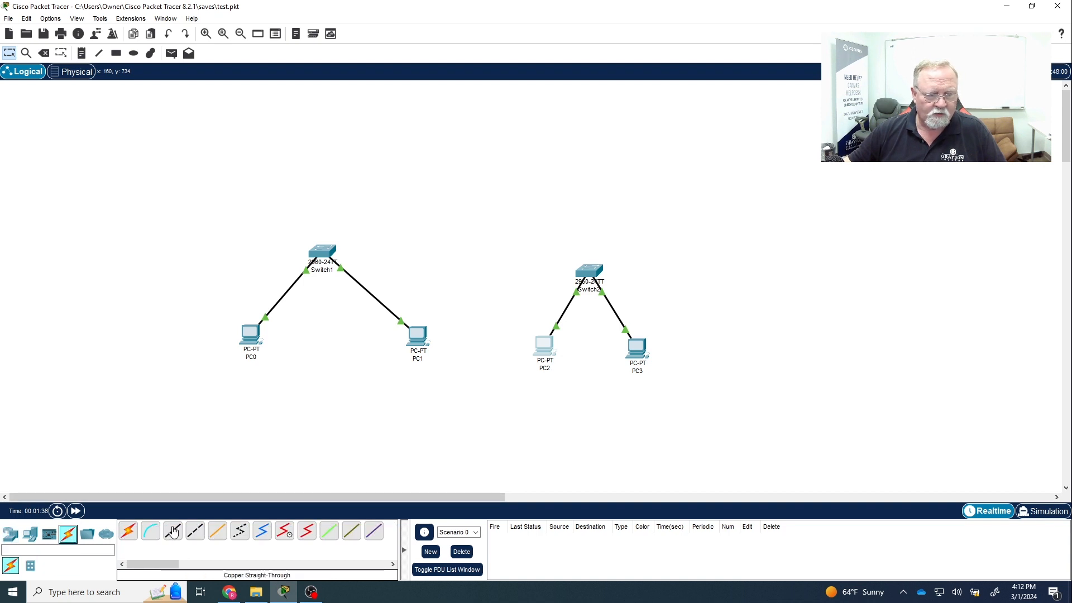
click(173, 531)
click(323, 251)
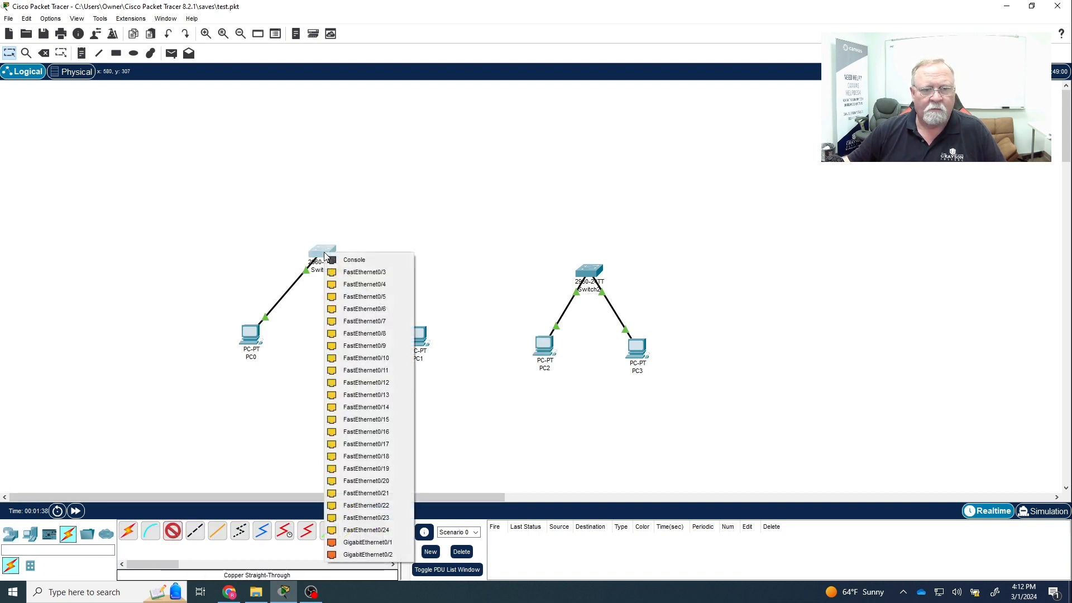
click(366, 274)
click(578, 269)
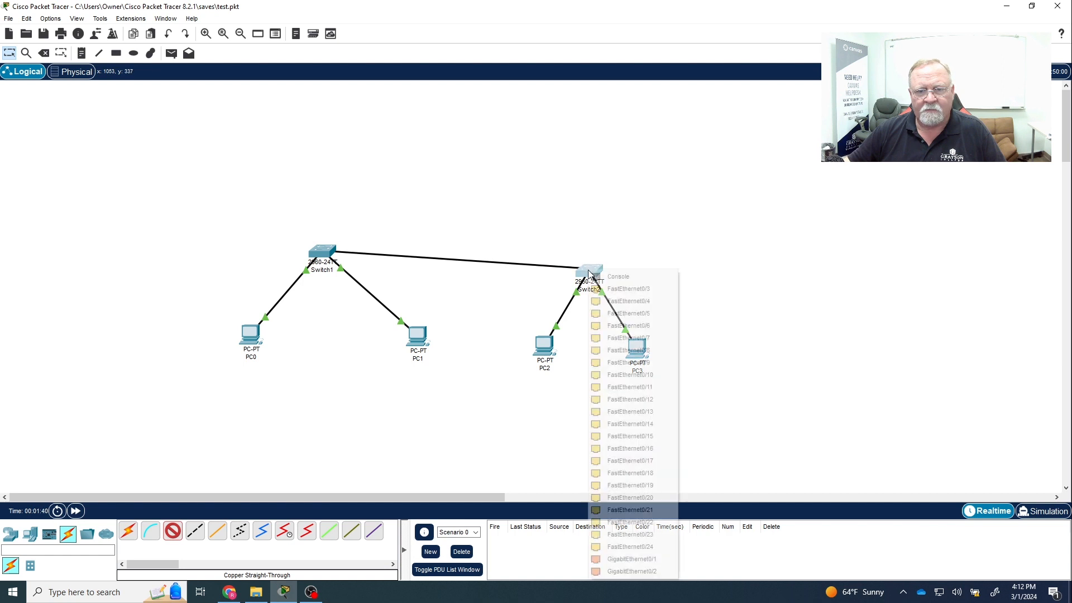
click(624, 296)
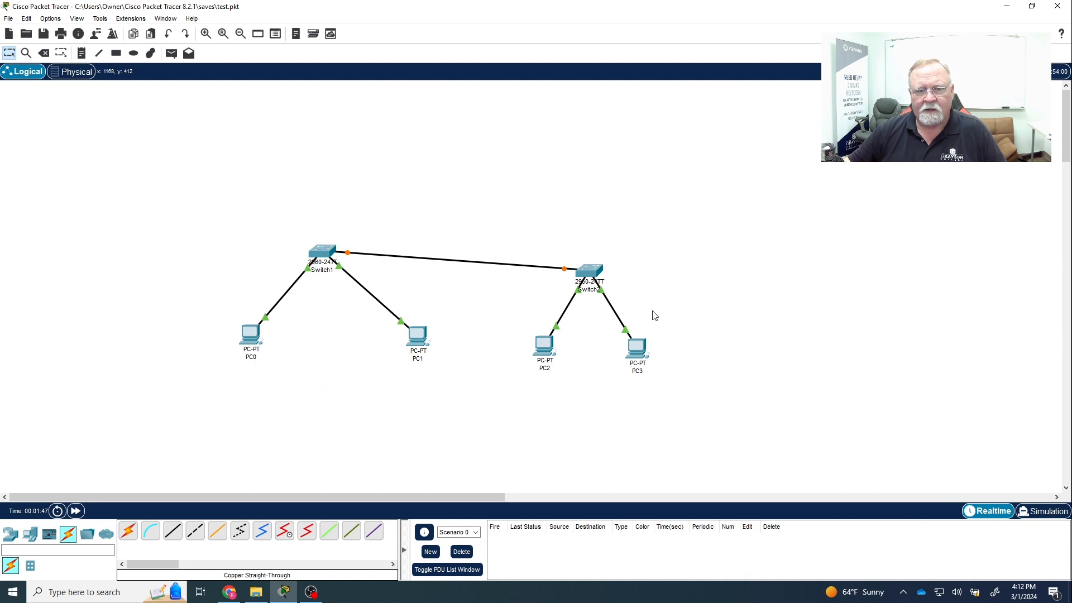
Send a simple PDU from PC0 to PC2, play it in Simulation mode, and delete it from the scenario
click(171, 54)
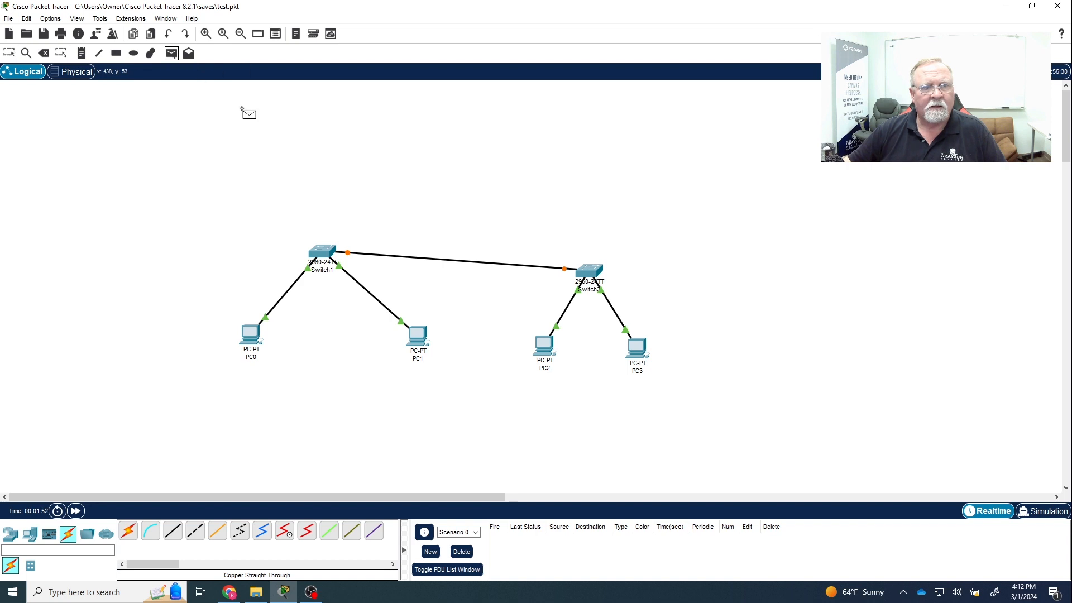
click(250, 336)
click(547, 348)
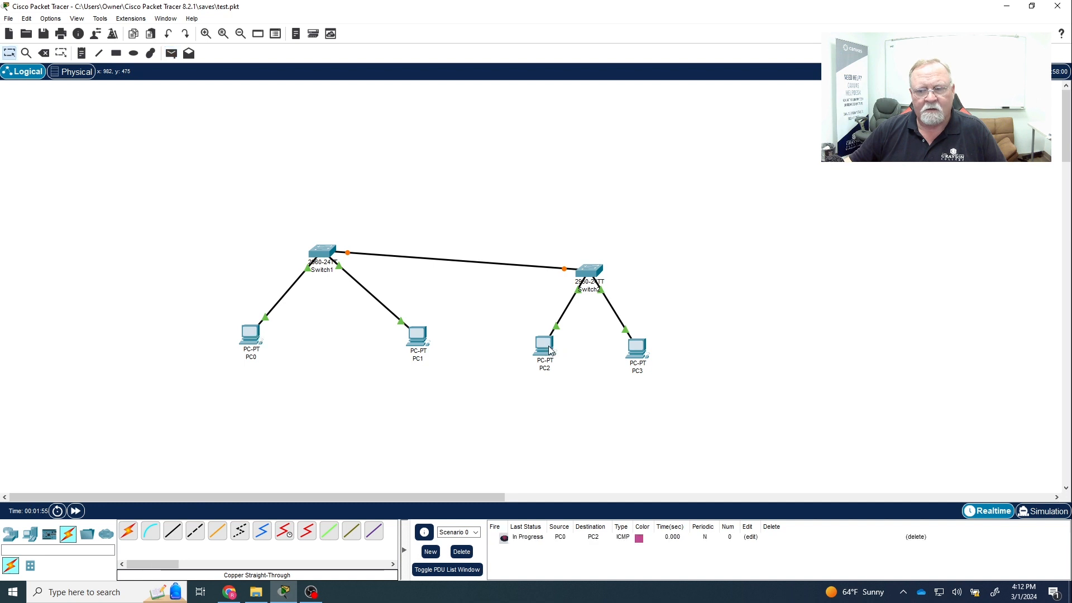
click(1042, 511)
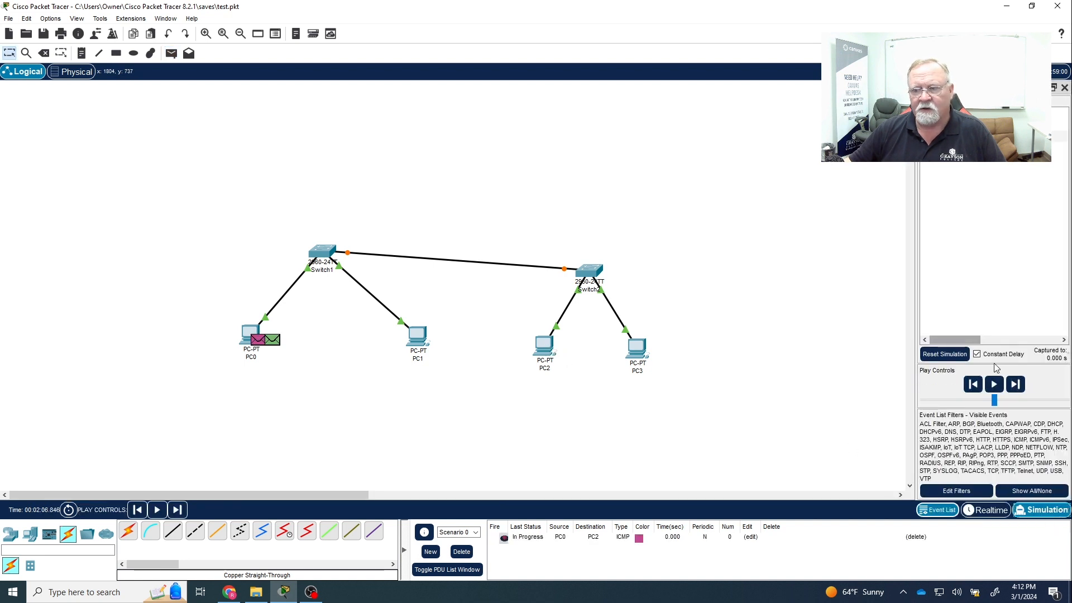
click(994, 385)
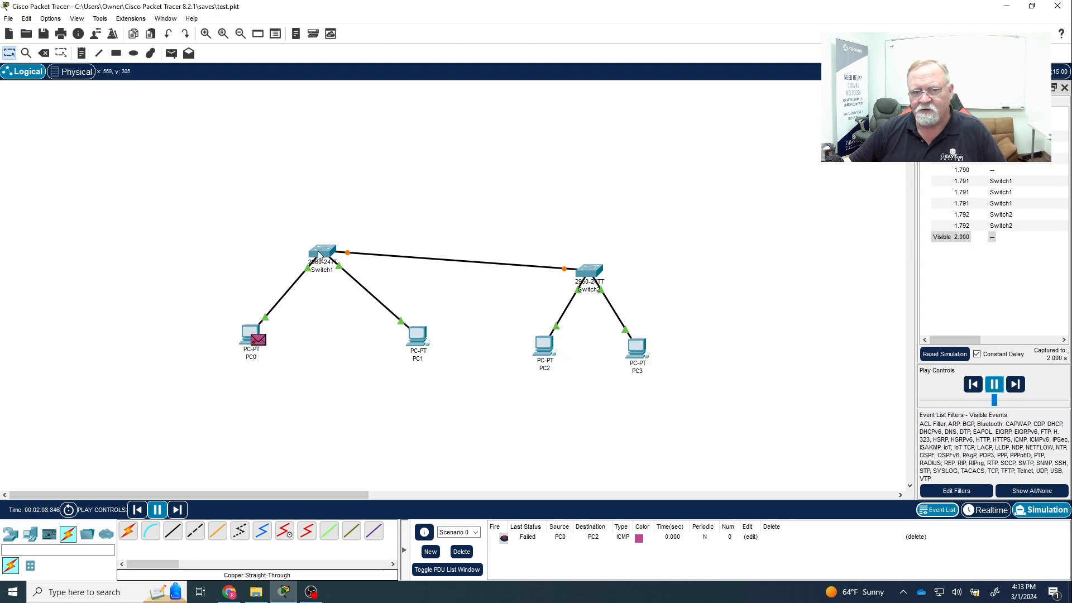
mouse_move(319, 255)
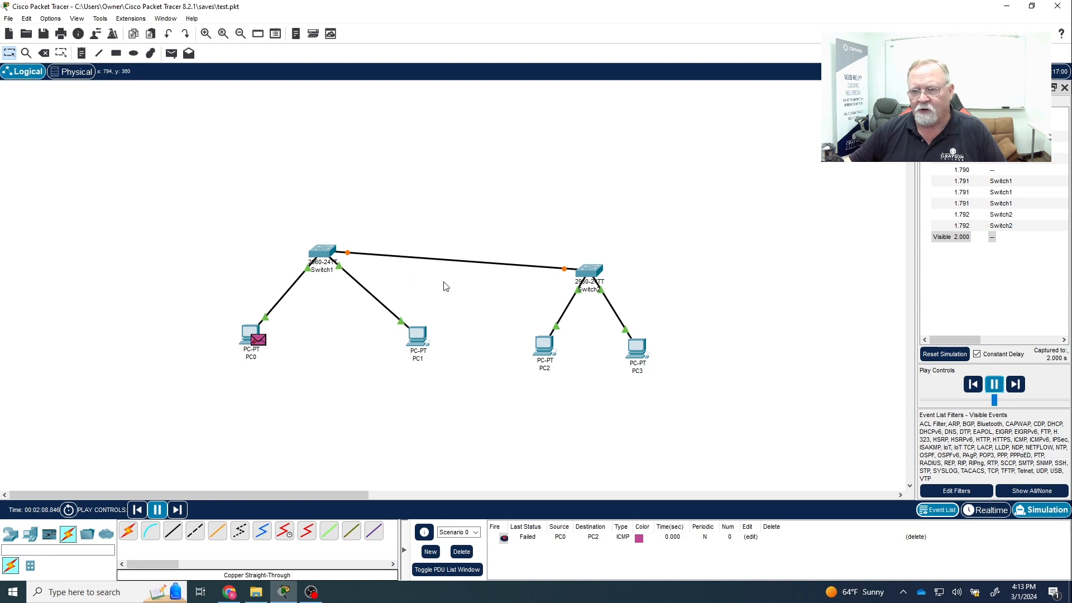
click(993, 384)
click(995, 385)
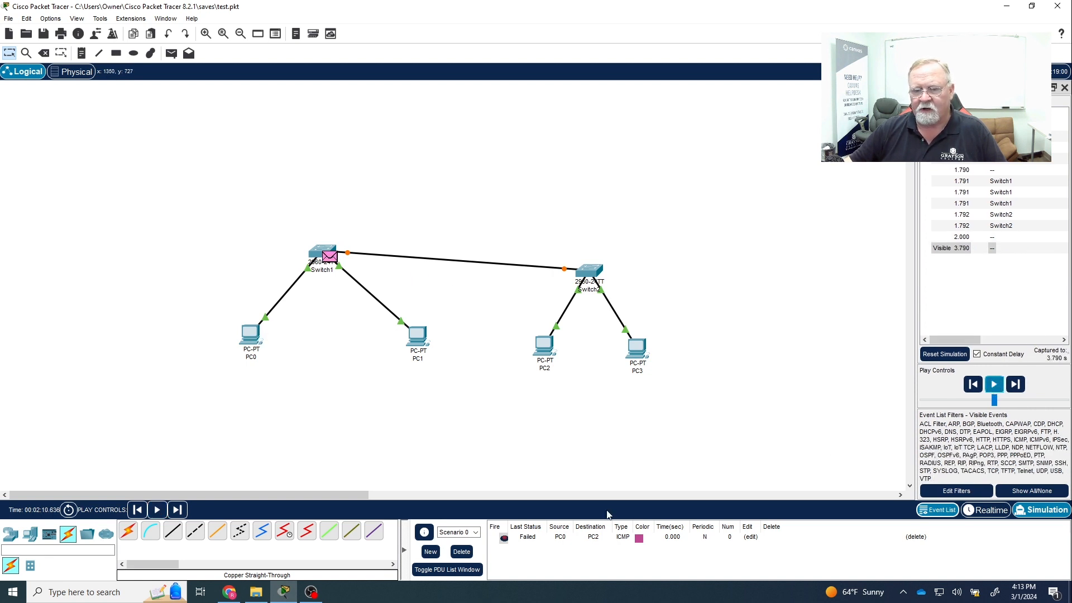
click(915, 537)
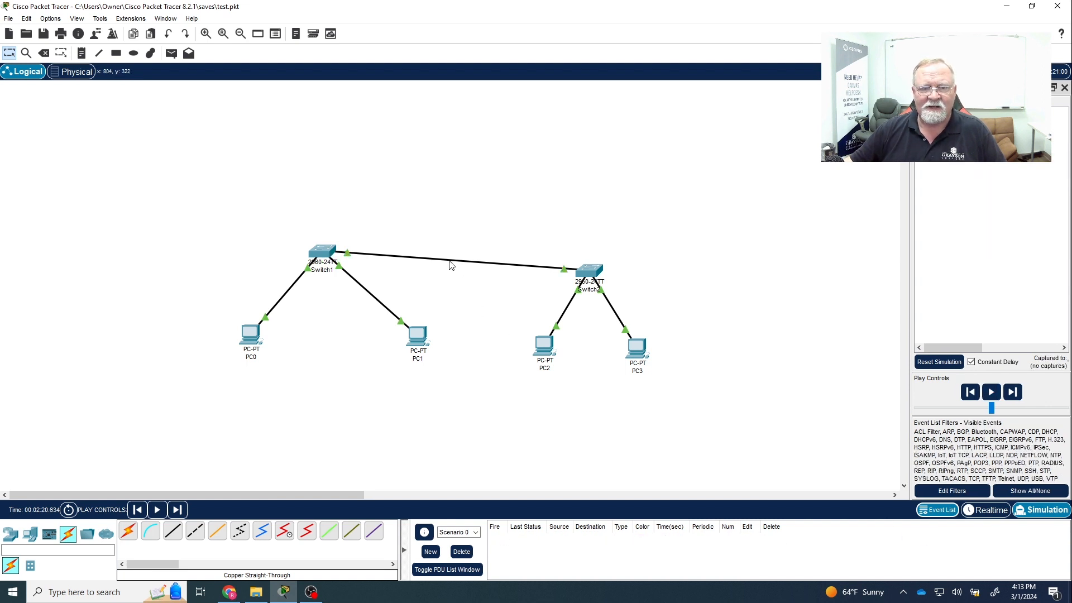
Delete the cable that directly links Switch1 and Switch2
click(44, 53)
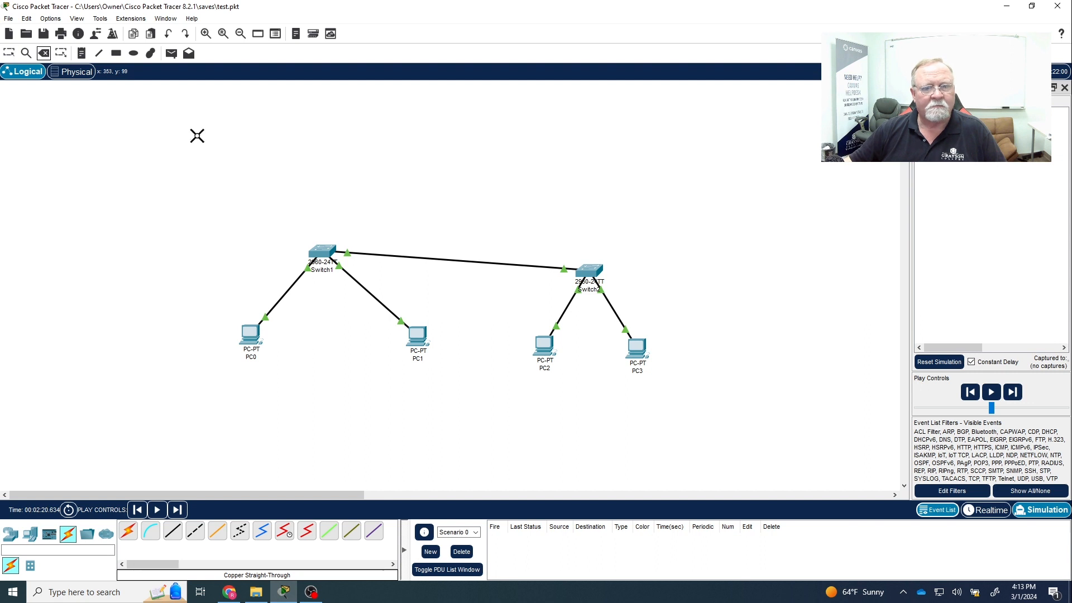
click(469, 263)
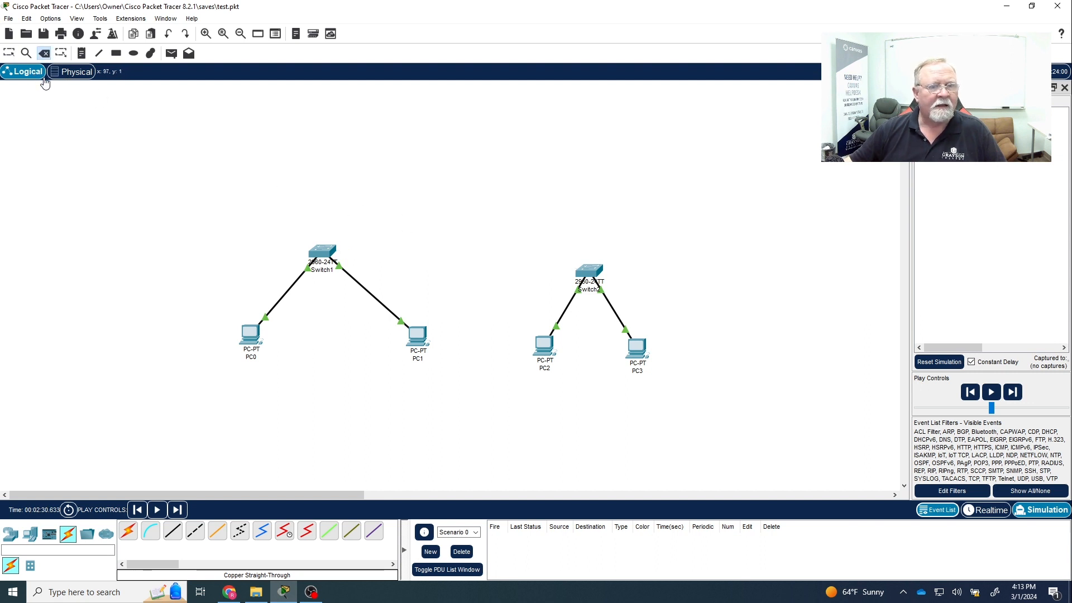
click(9, 53)
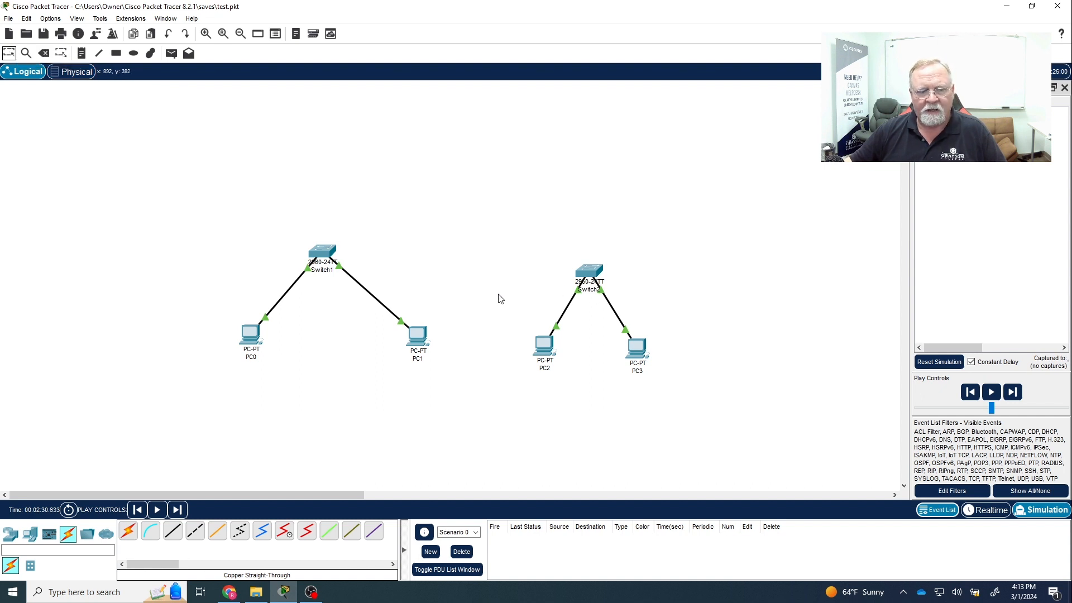
Place an 1841 router in the workspace above and between the two switches
click(9, 535)
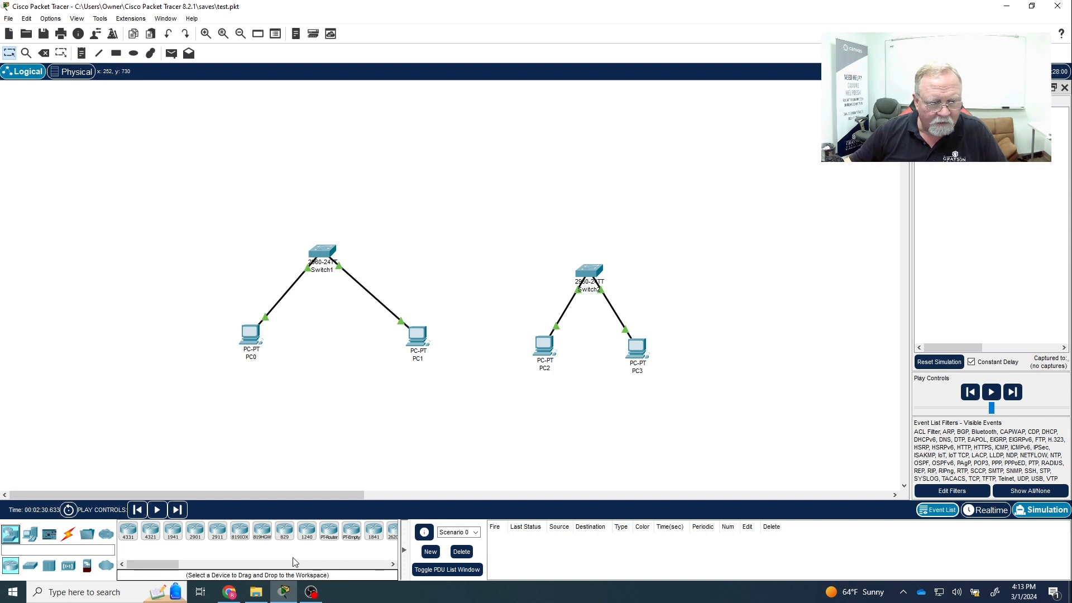
drag(163, 566, 178, 567)
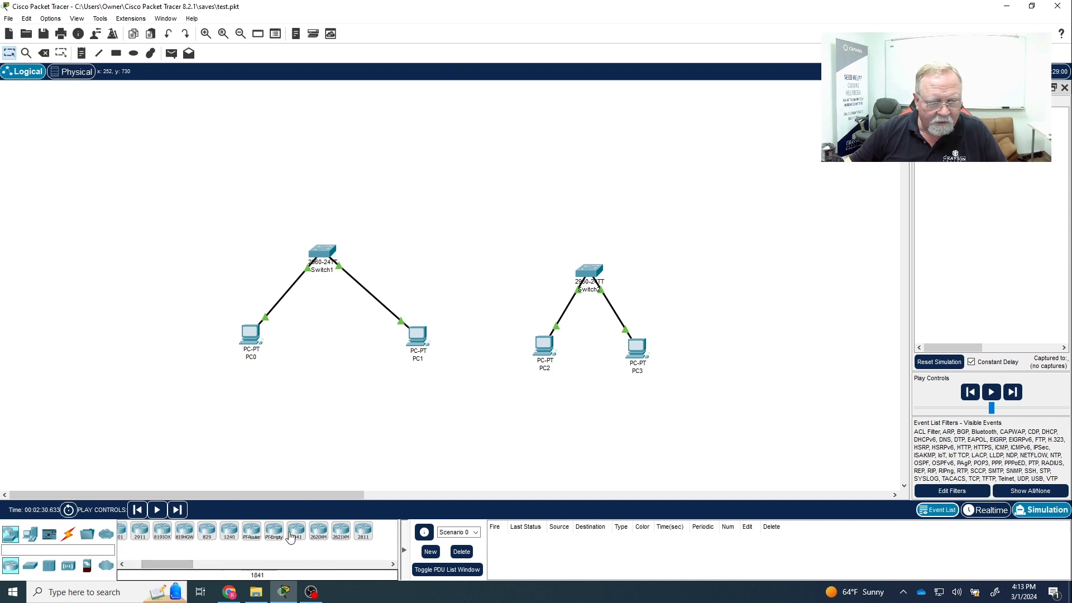
click(296, 530)
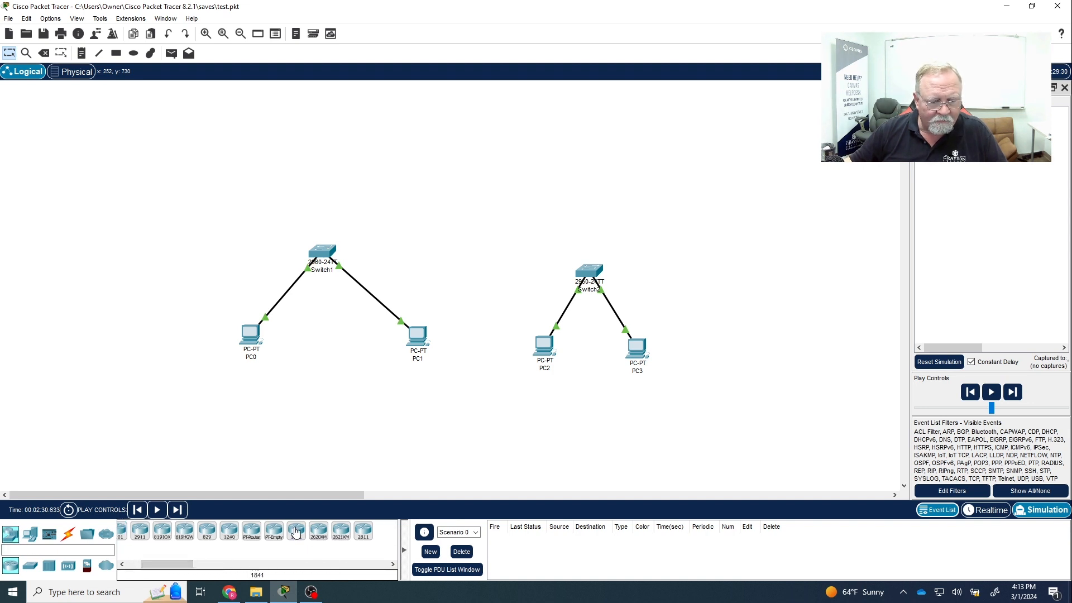
click(460, 186)
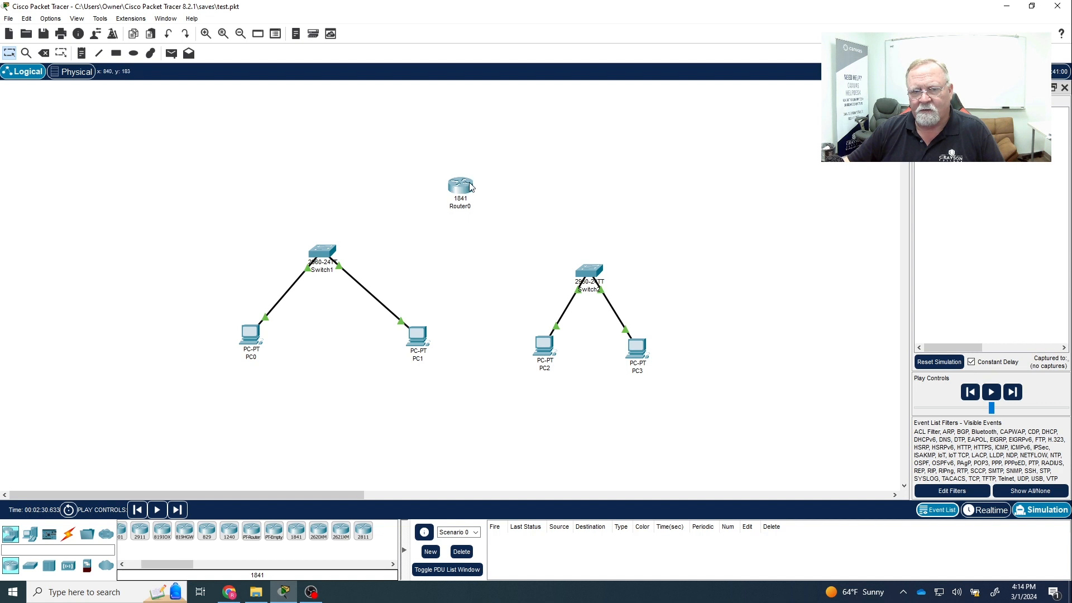
Connect the router's FastEthernet0/0 port to Switch1's FastEthernet0/24 port with a Copper Straight-Through cable
mouse_move(461, 191)
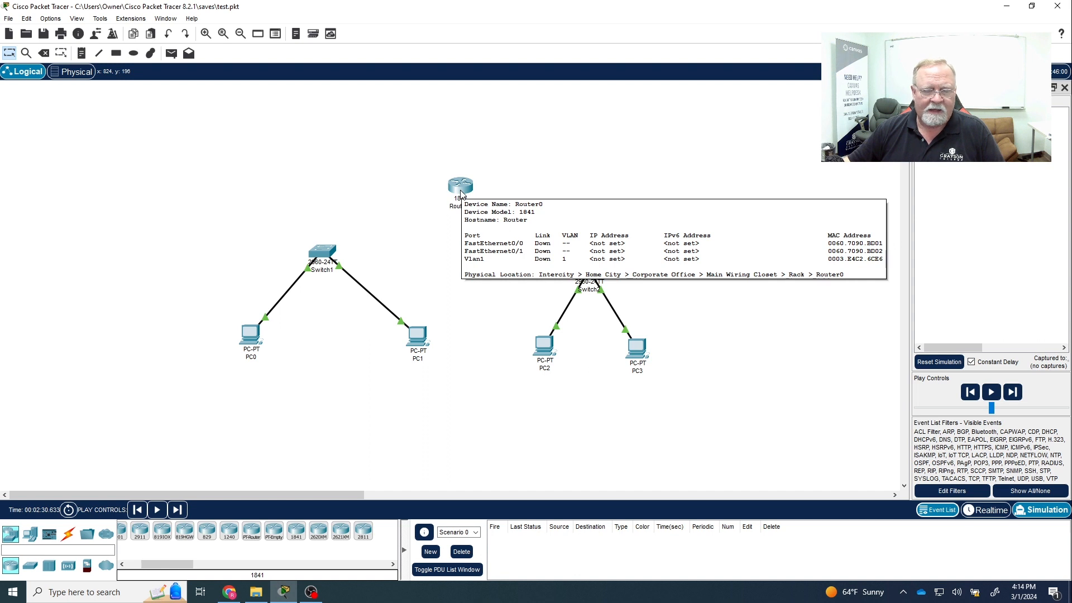
click(70, 538)
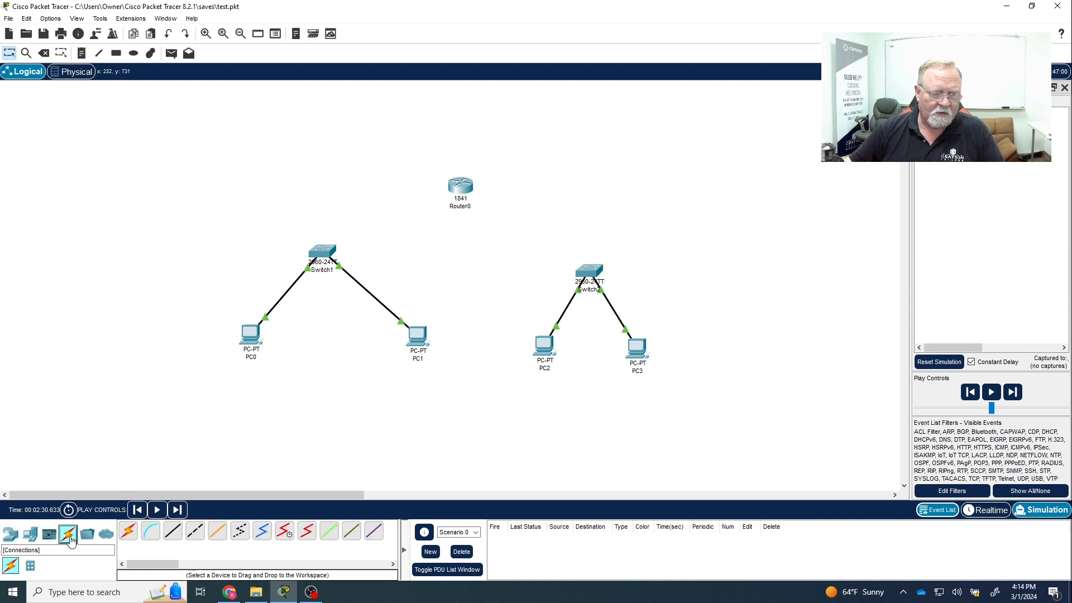
click(173, 532)
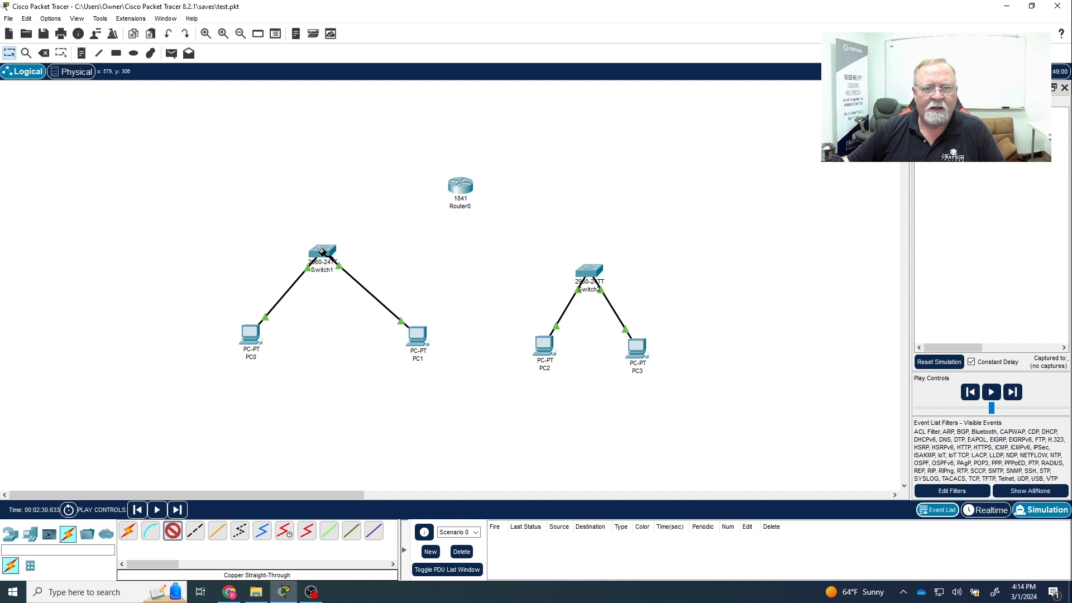
click(460, 190)
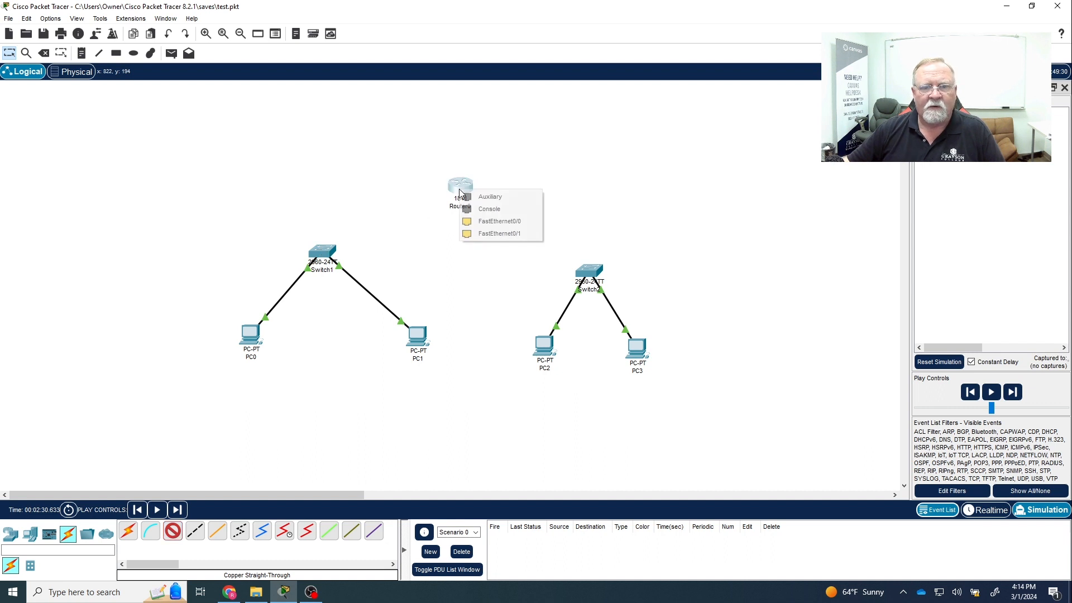
click(494, 222)
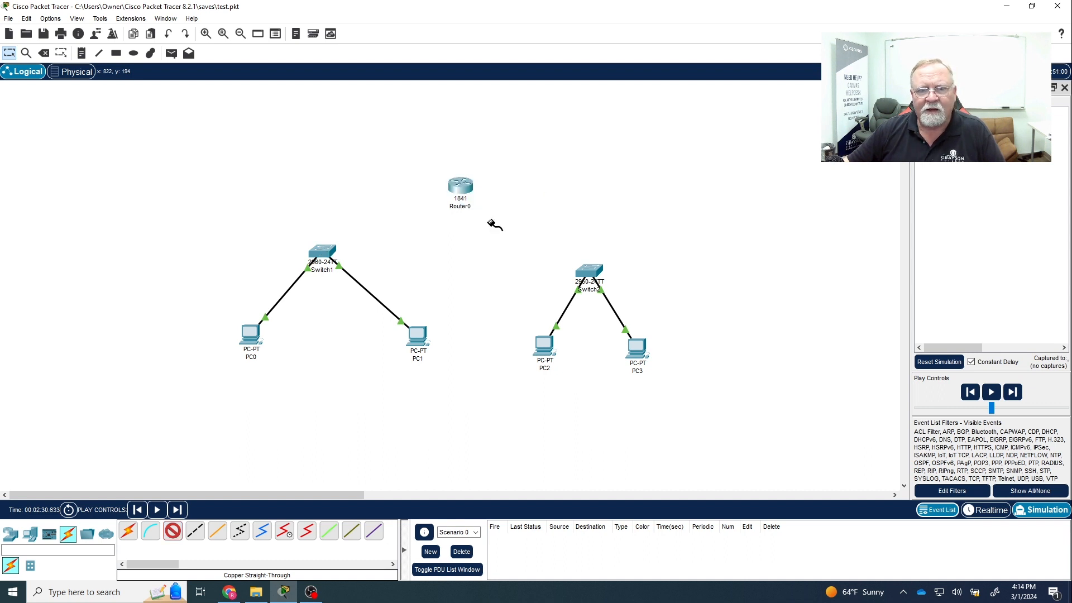
click(326, 255)
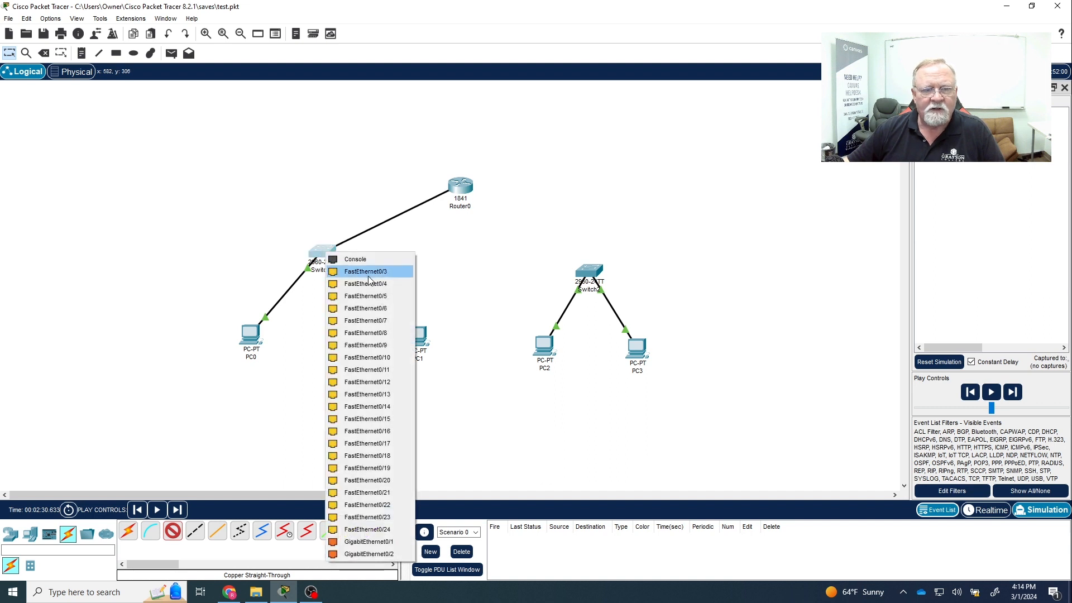
click(364, 531)
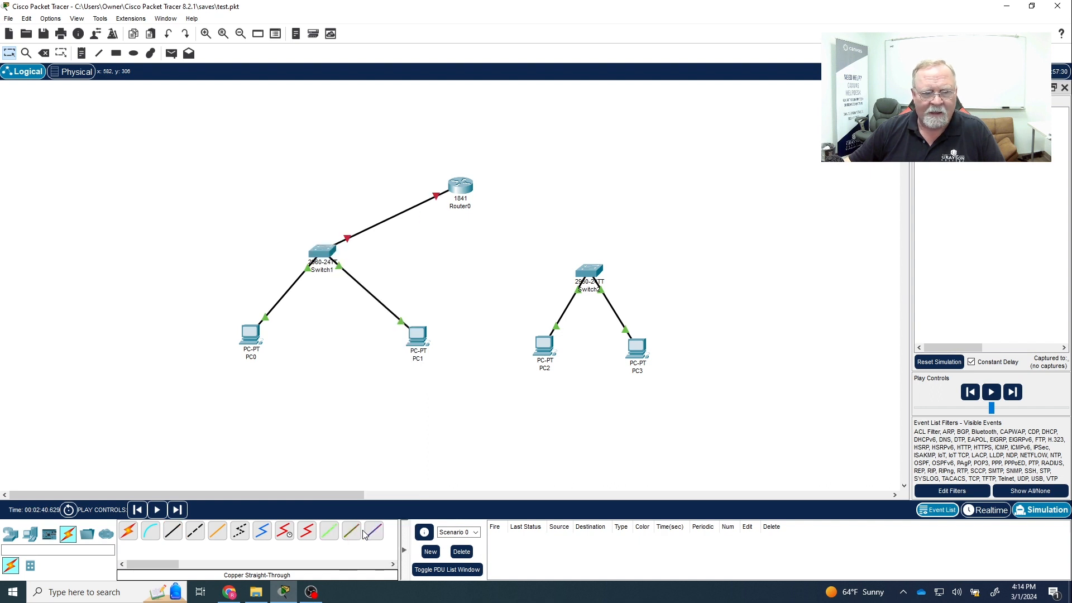
Connect the router's FastEthernet0/1 port to Switch2's FastEthernet0/24 port with a Copper Straight-Through cable
click(173, 530)
click(467, 188)
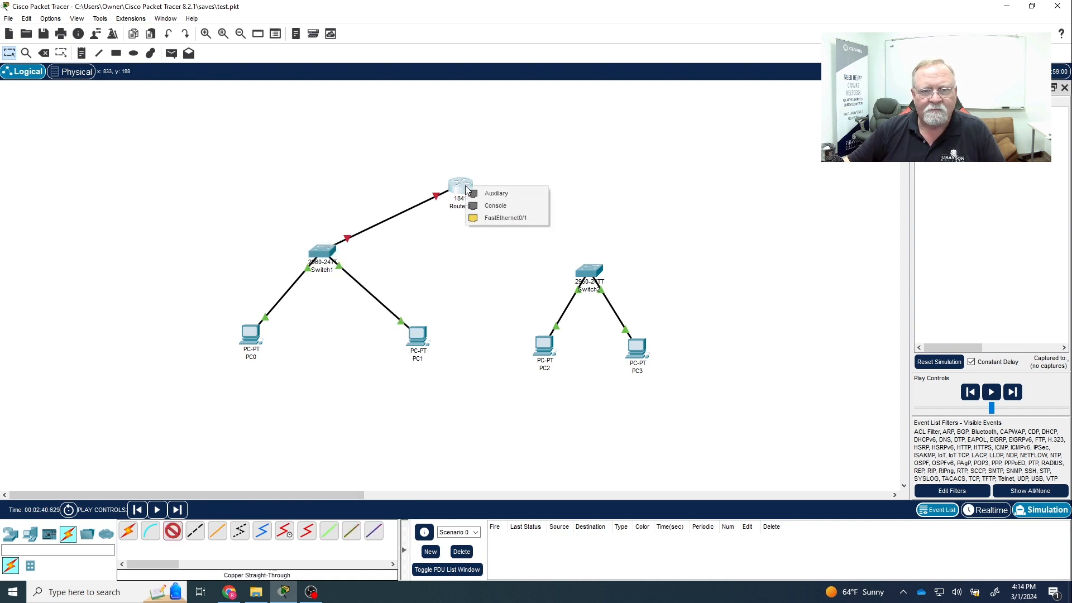
click(500, 218)
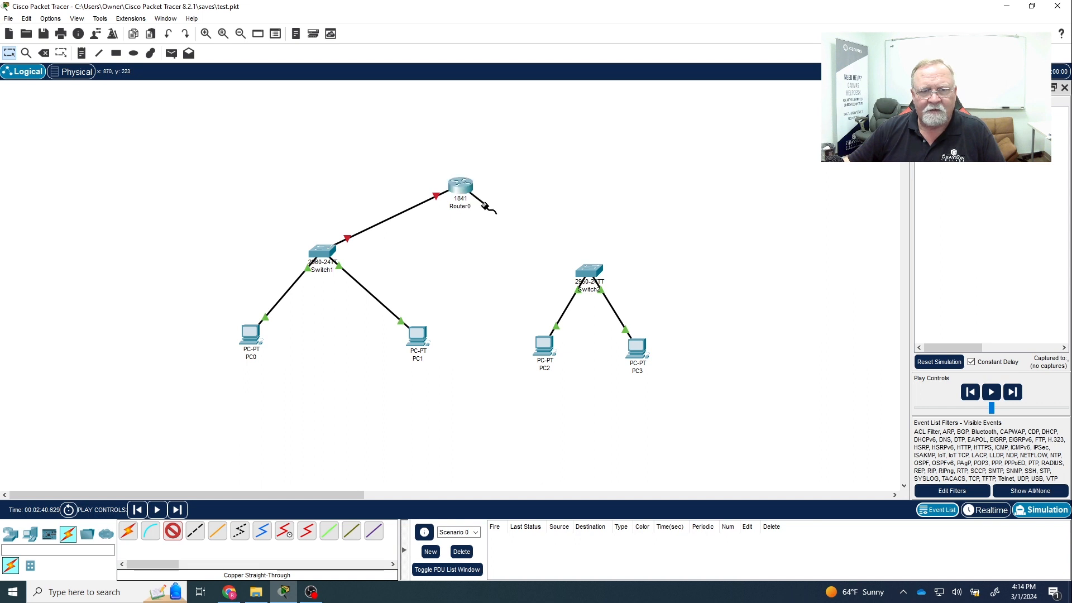
click(601, 277)
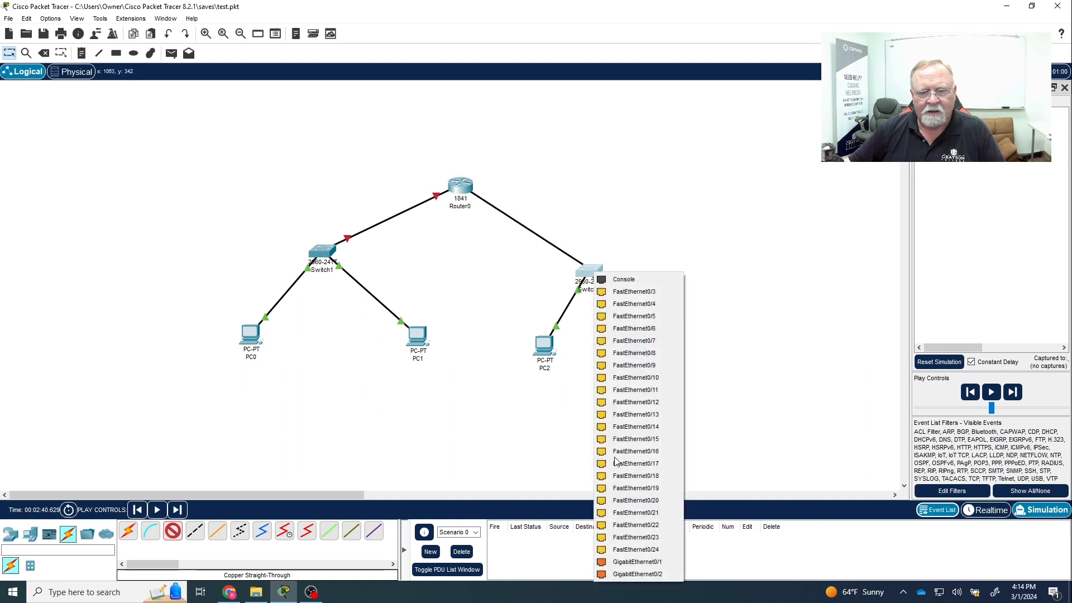
click(628, 555)
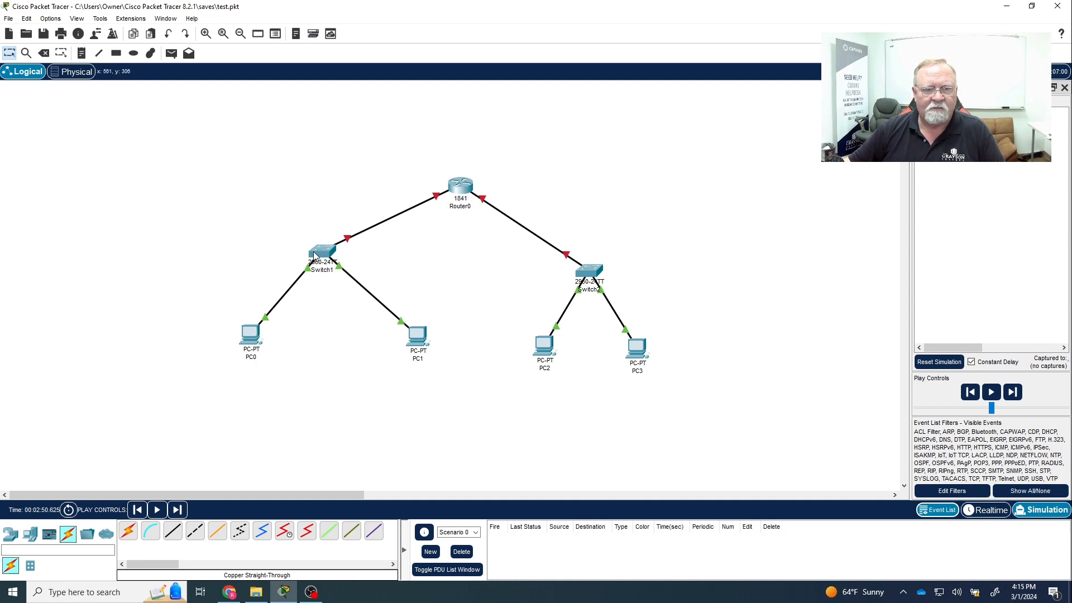
Configure Router0's FastEthernet0/0 interface with IPv4 address 192.168.1.1 and subnet mask 255.255.255.0, and turn the port on
click(461, 189)
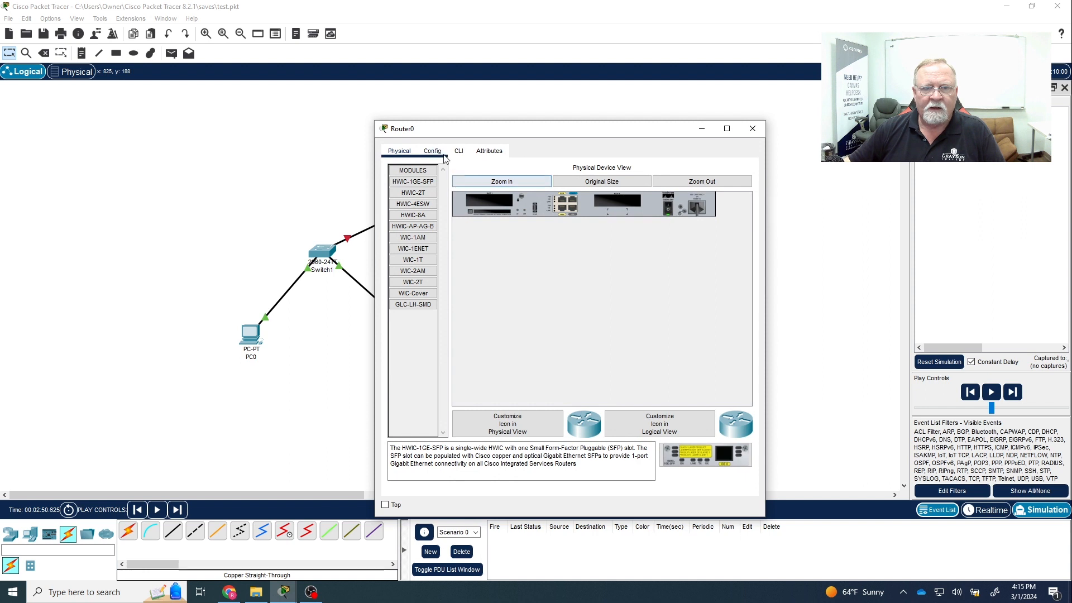
click(432, 152)
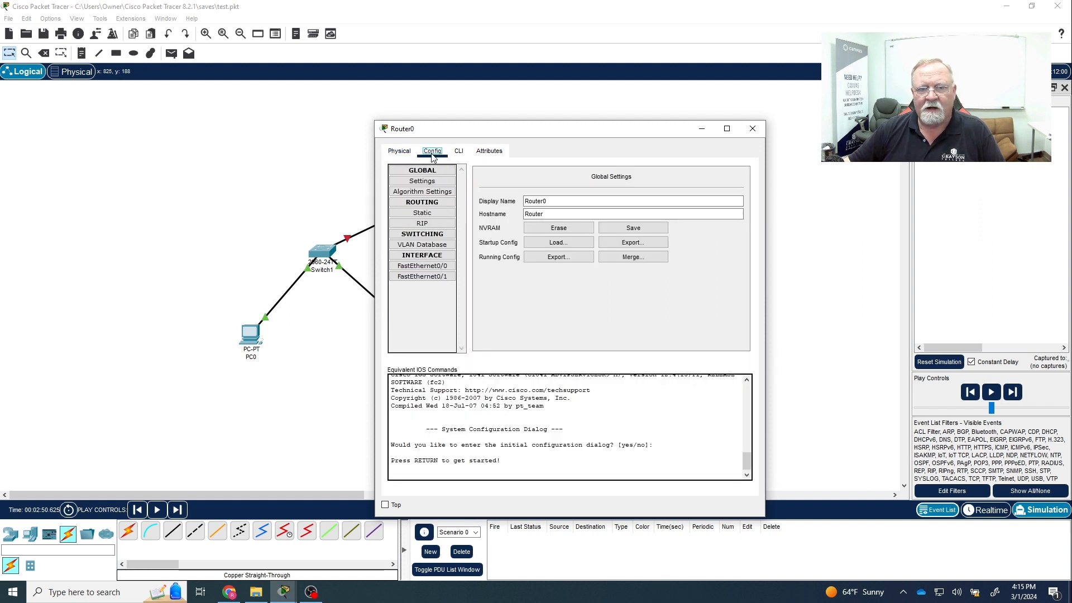
click(458, 153)
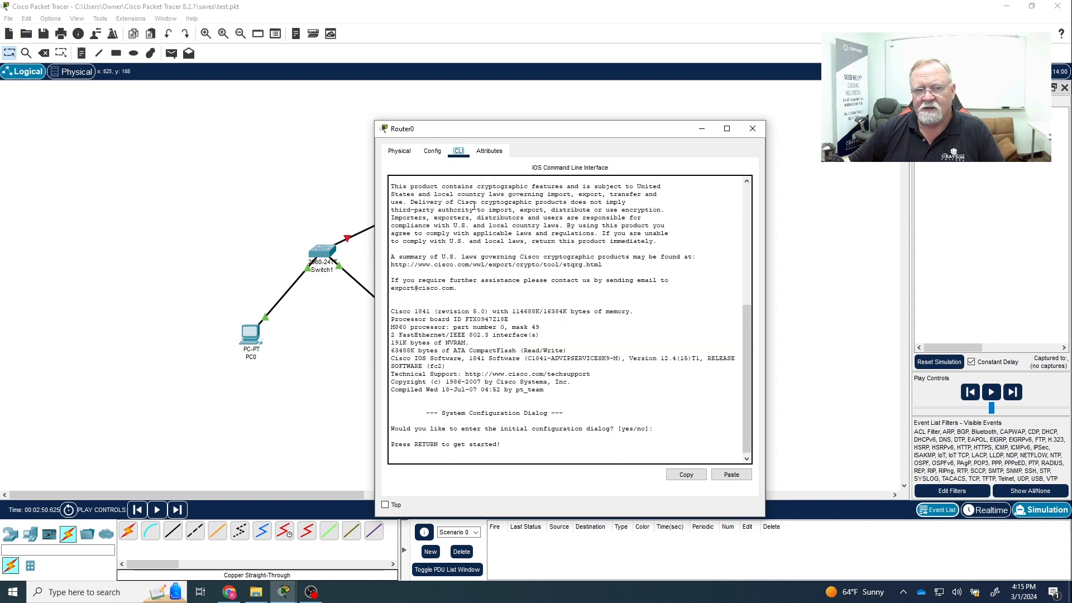
click(436, 157)
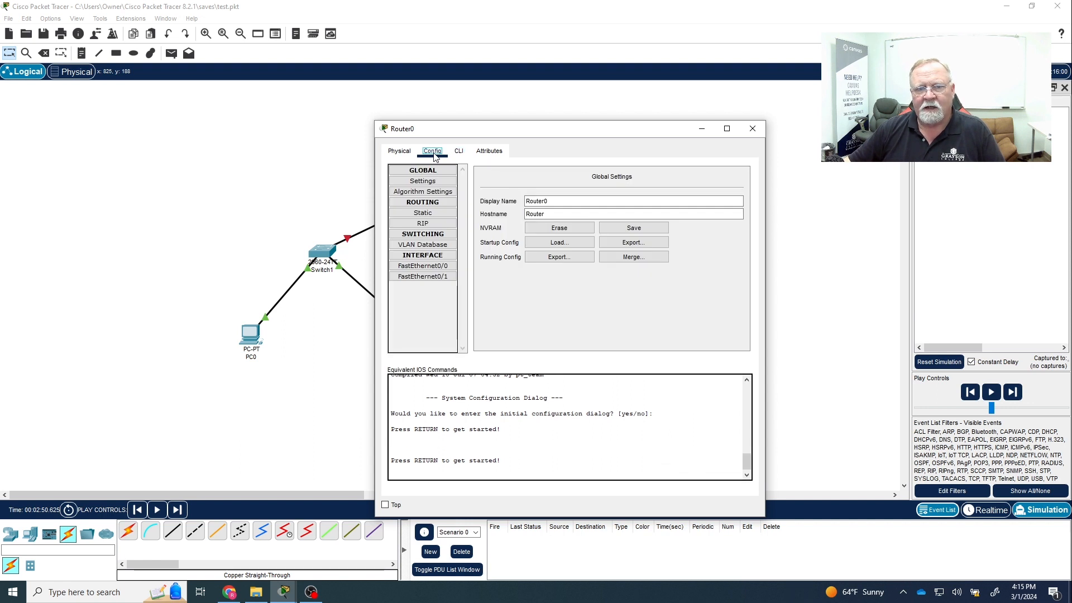
click(424, 267)
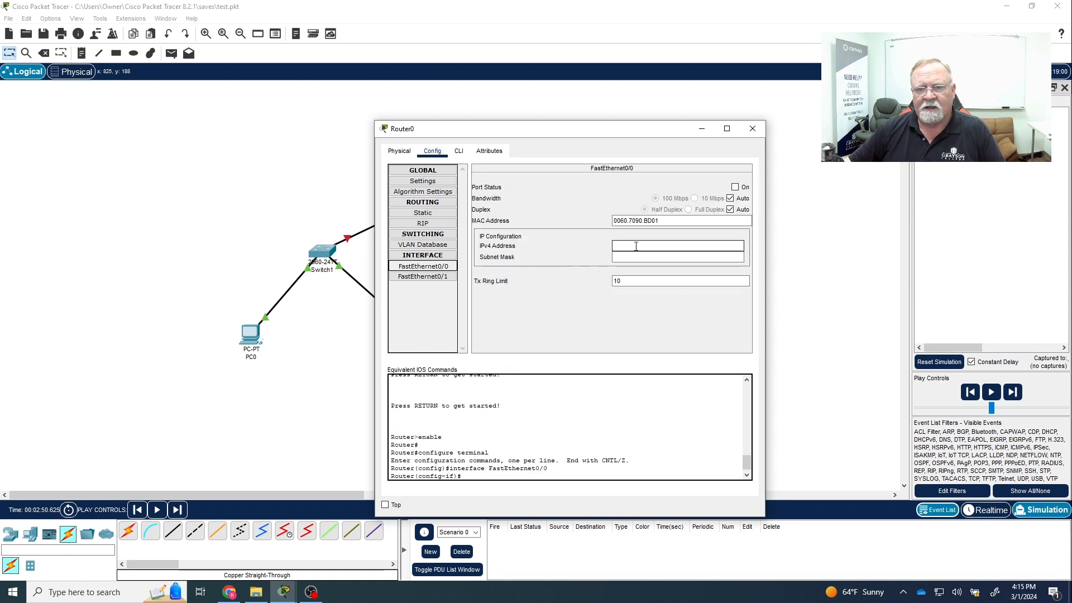
click(634, 246)
text(192)
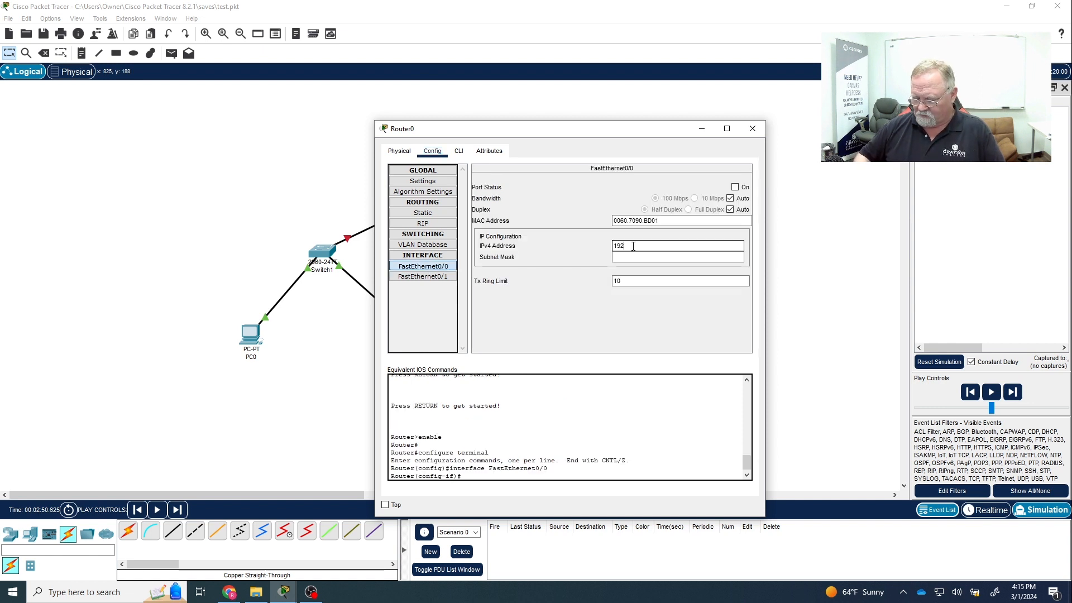
text(.168.1.)
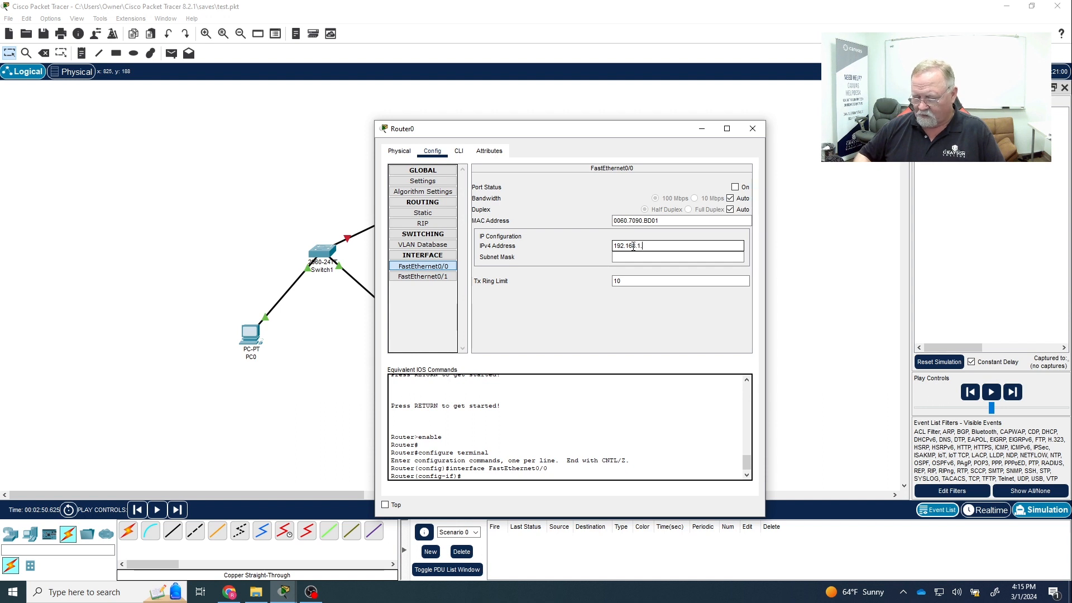
text(1)
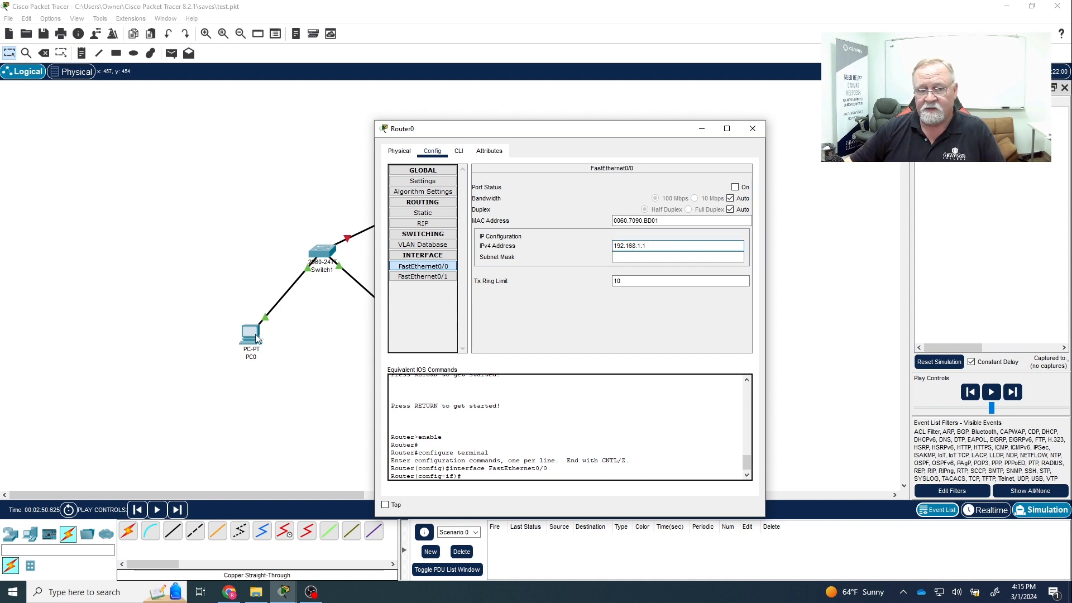
click(638, 257)
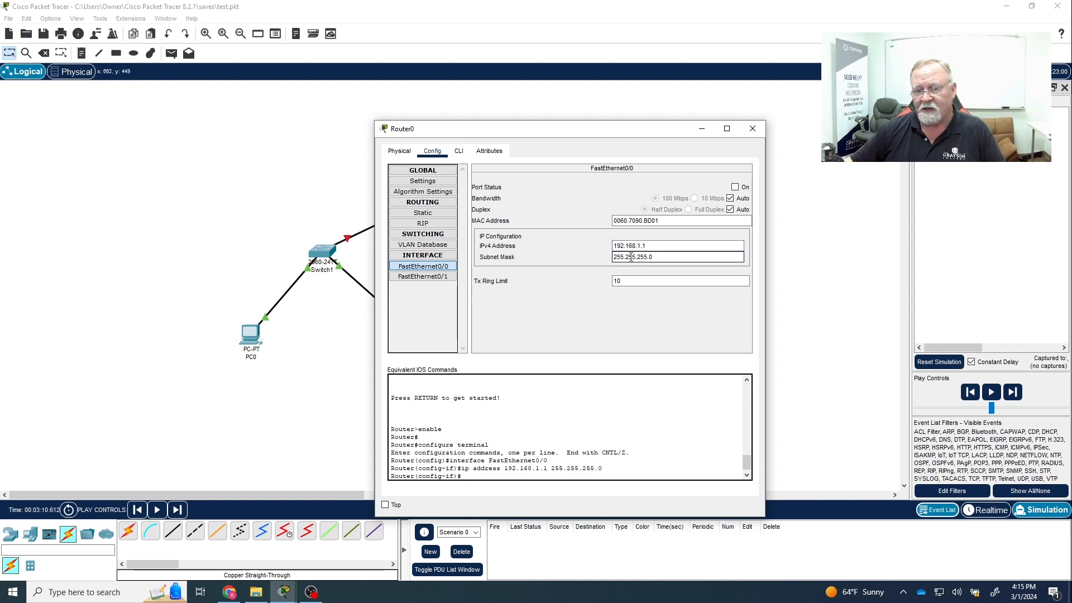
click(735, 188)
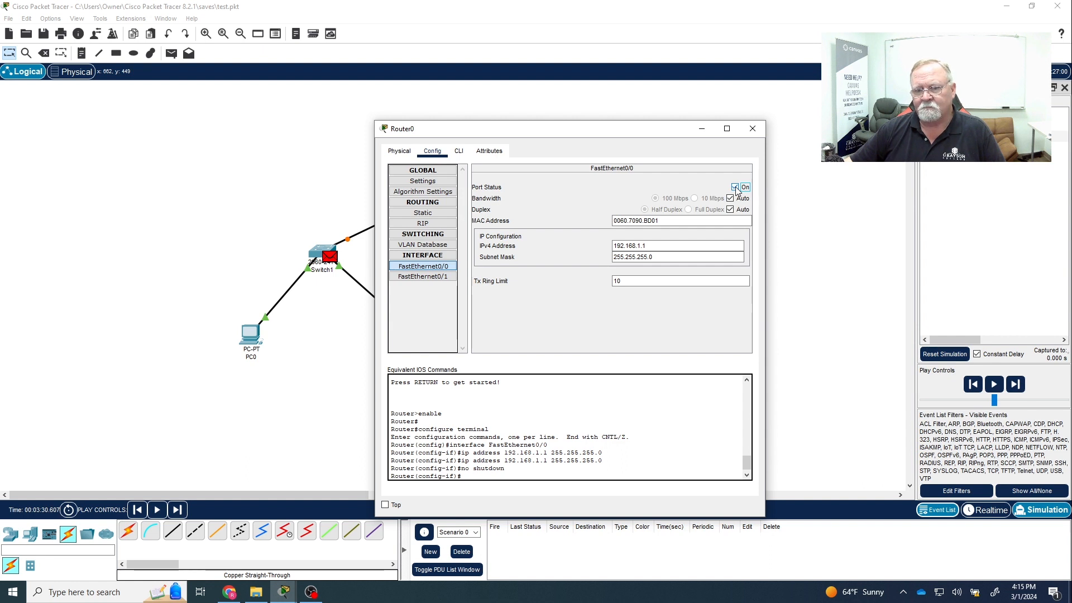
Close Router0's settings and switch the network from Simulation to Realtime mode
click(711, 281)
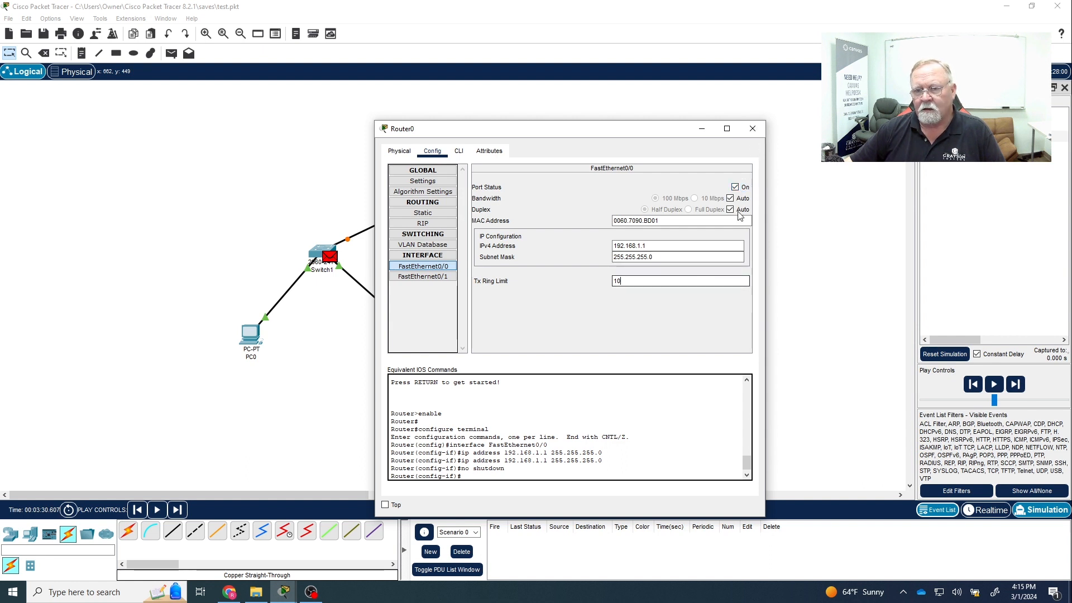
click(752, 129)
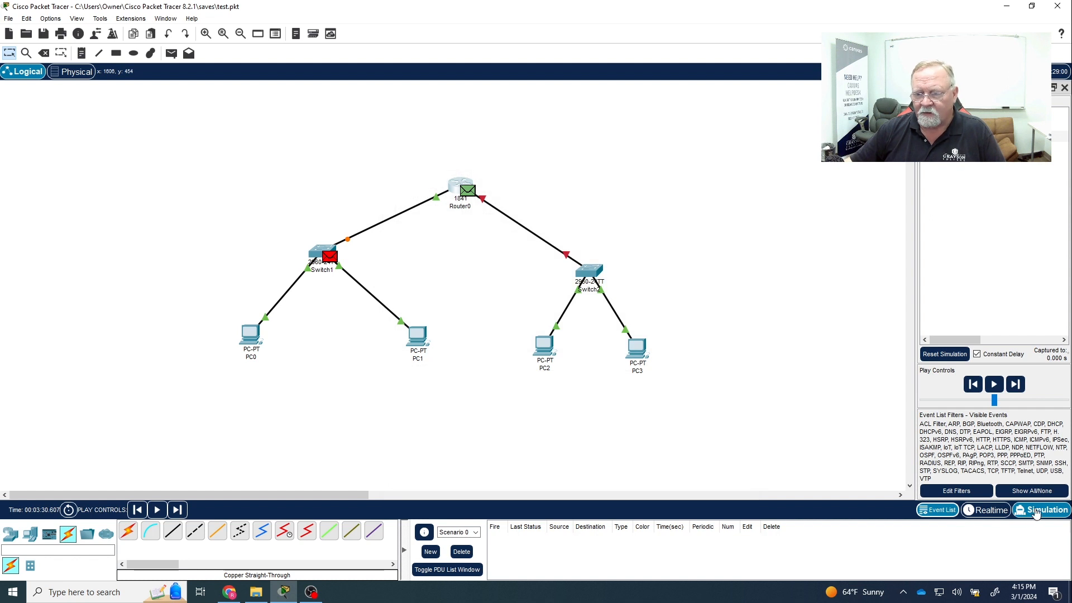
click(989, 510)
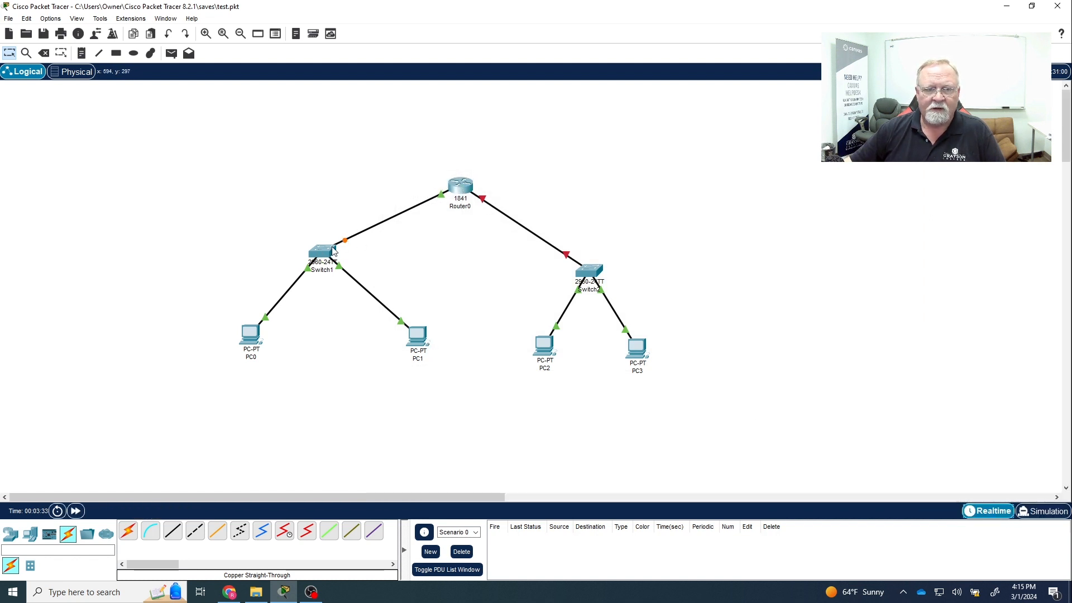
Review PC0's IP configuration, checking its IPv4 address, subnet mask and default gateway against the router's FastEthernet0/0 address
mouse_move(330, 252)
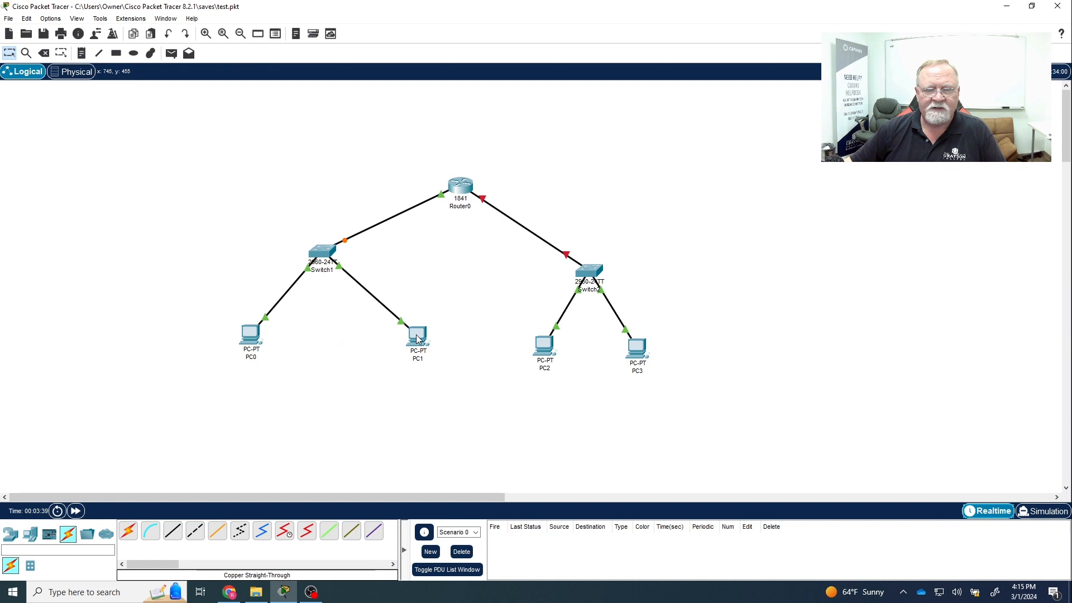
mouse_move(416, 337)
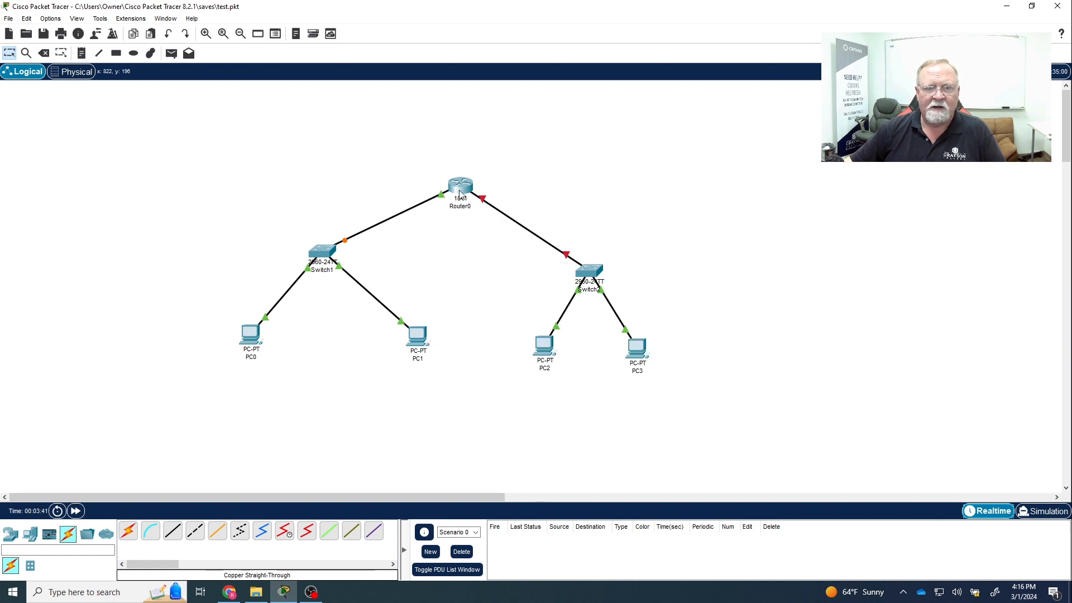
click(253, 337)
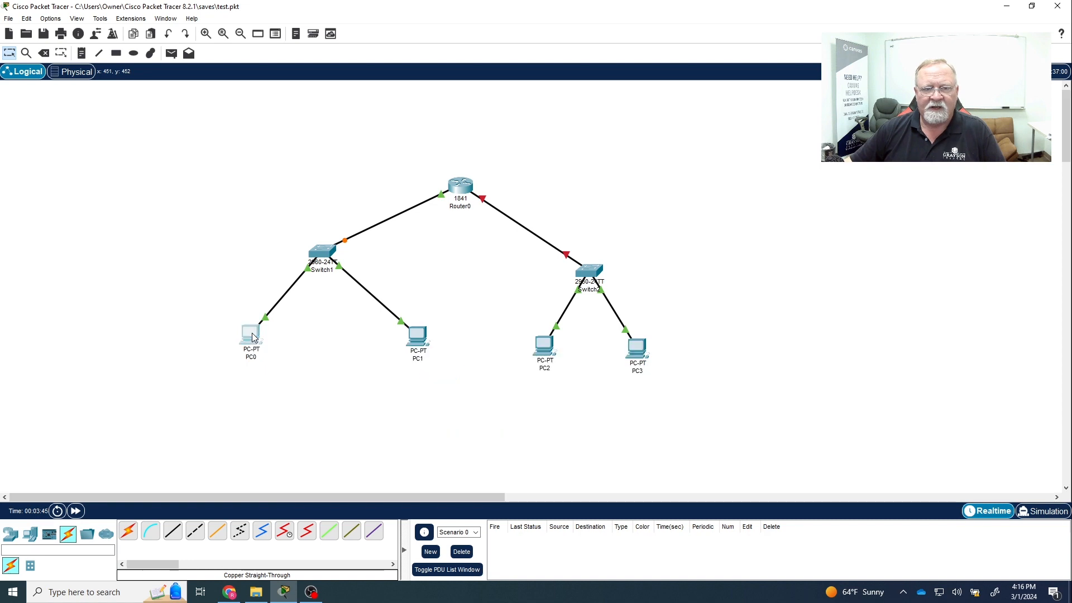
click(427, 181)
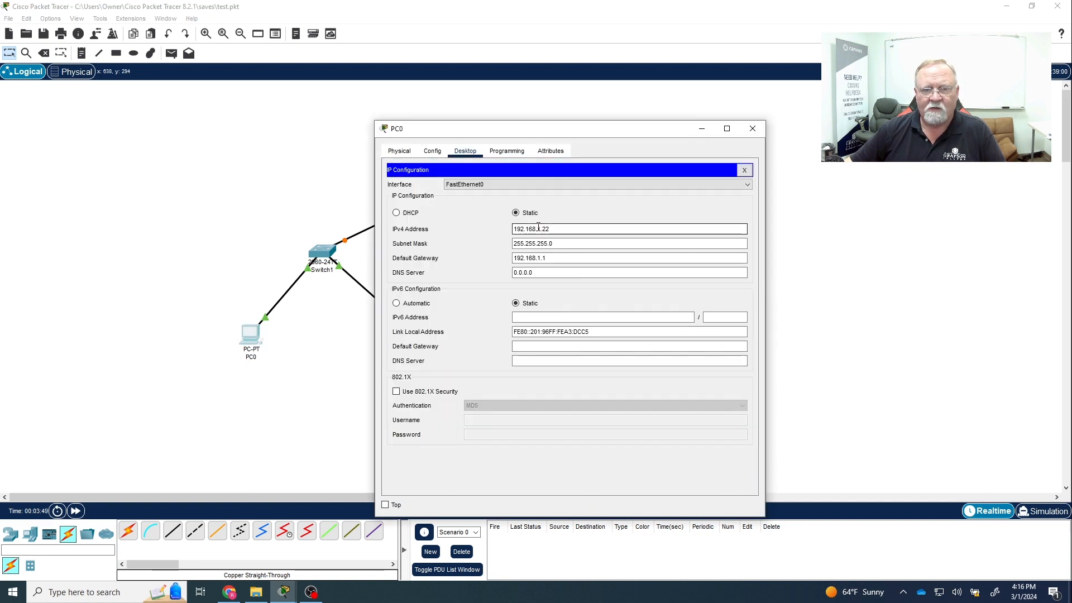
key(Tab)
key(Tab)
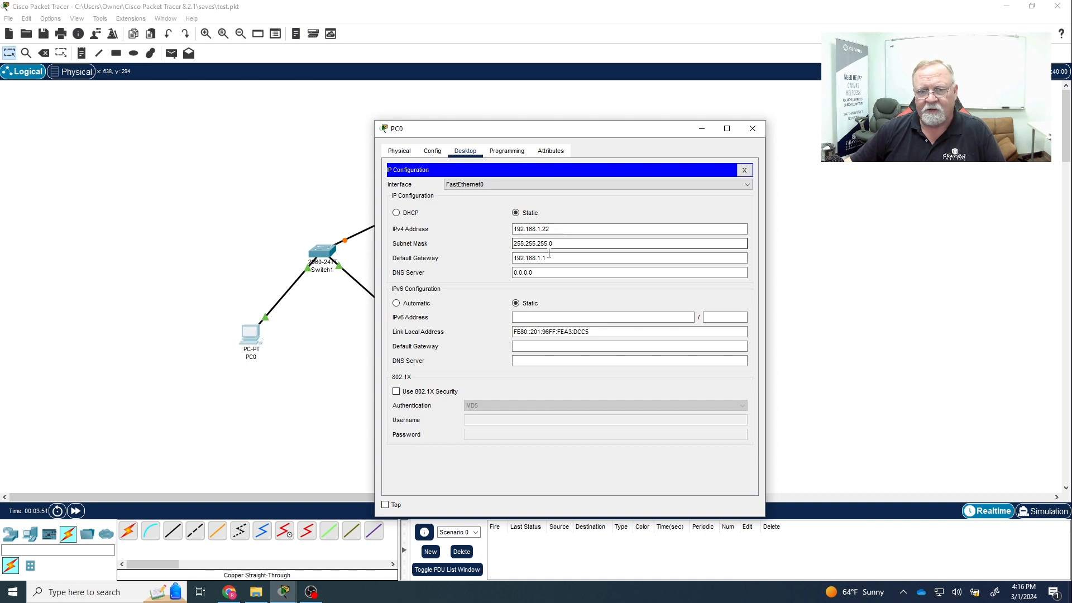
drag(515, 259, 542, 261)
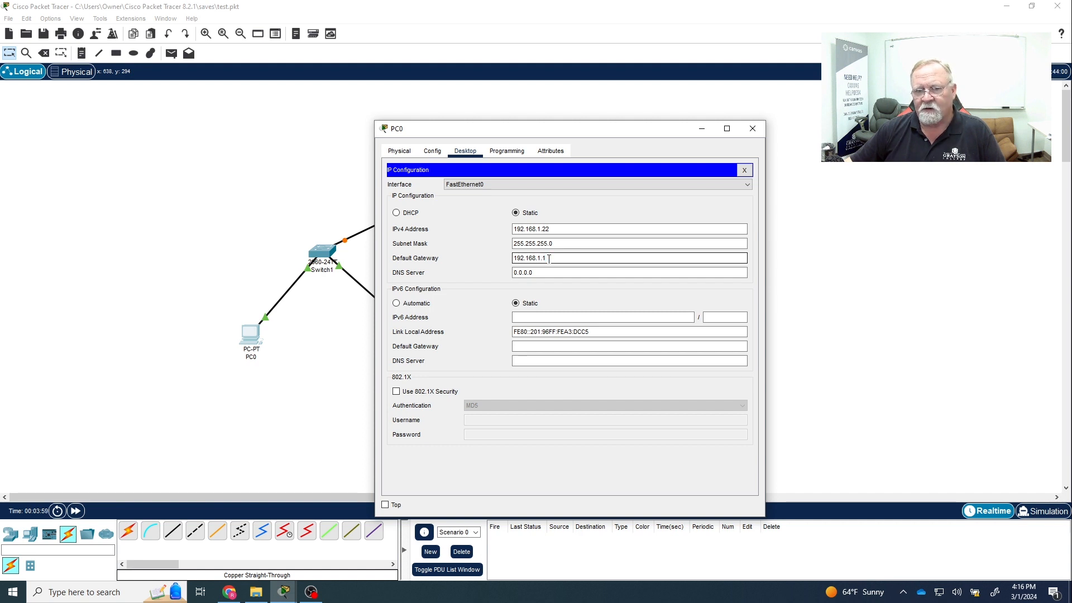
click(753, 129)
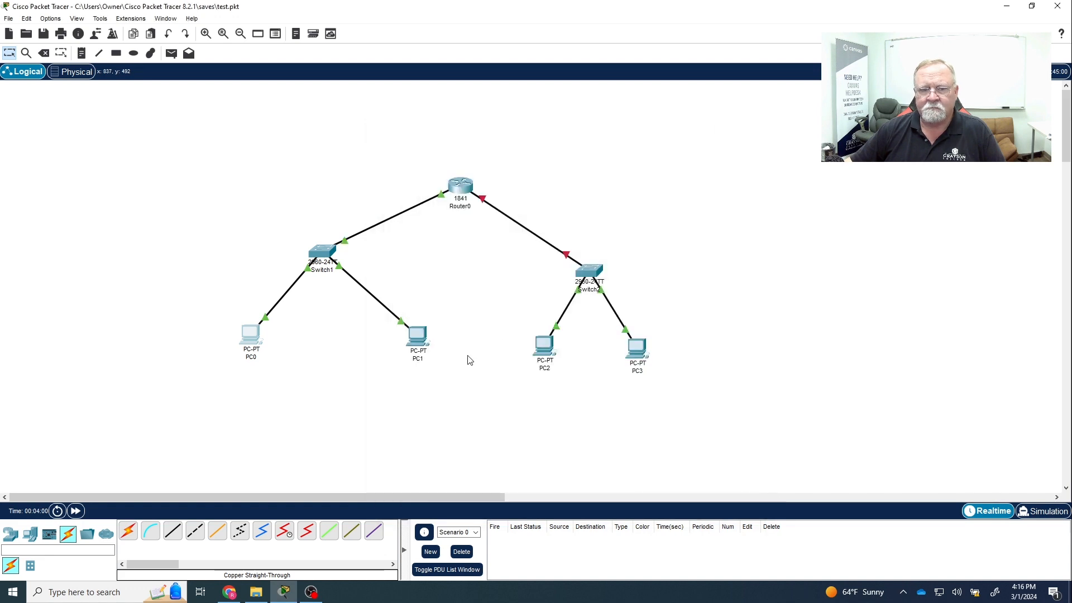
Review PC1's IP configuration, checking its default gateway, IPv4 address and subnet mask
click(419, 341)
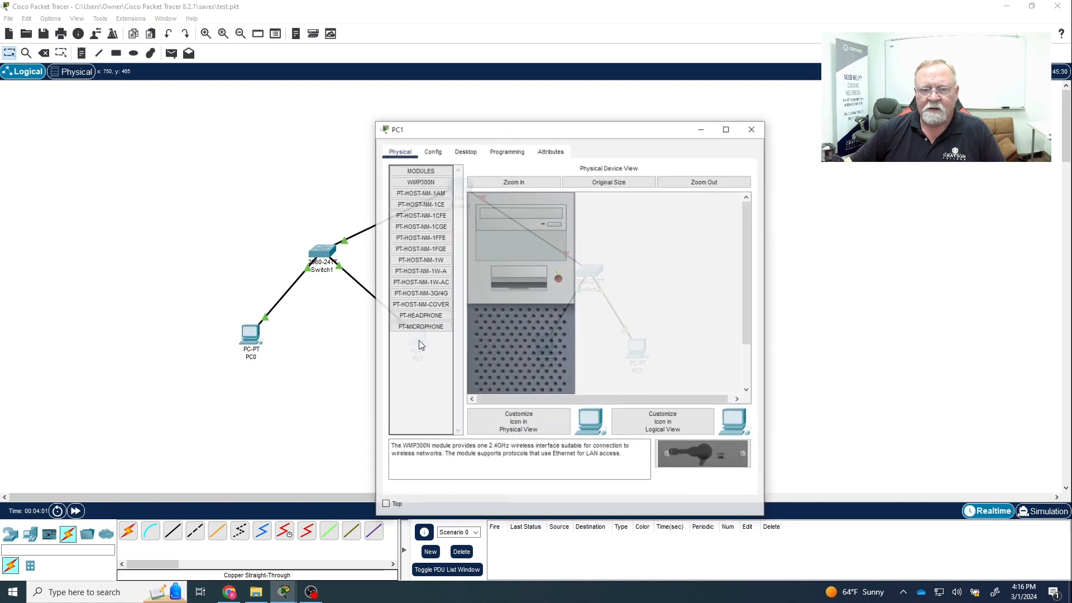
click(465, 150)
click(419, 192)
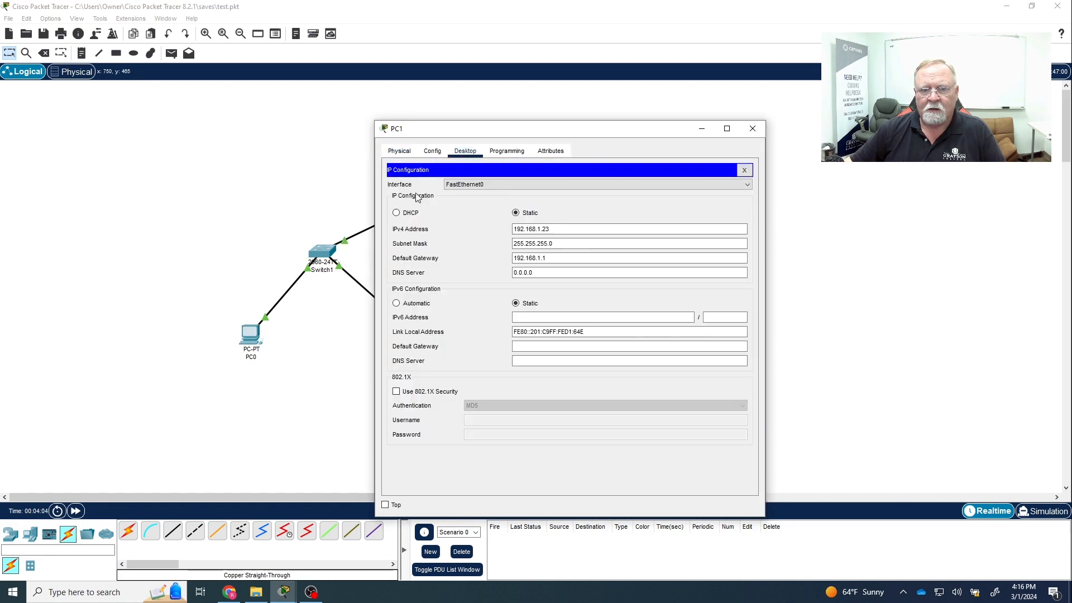
drag(548, 258, 501, 262)
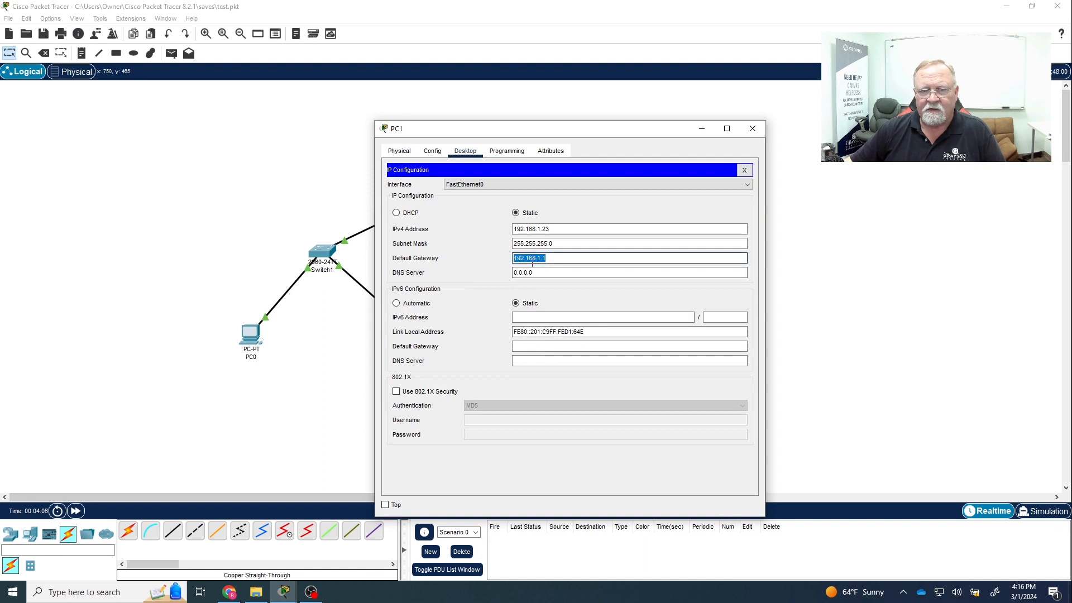
click(540, 230)
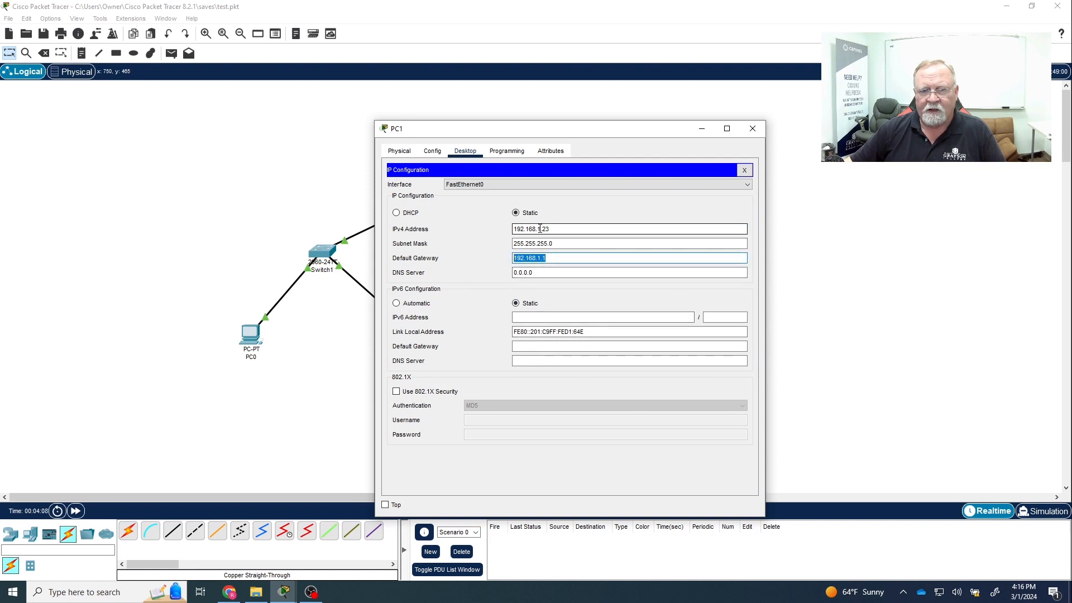
triple_click(540, 229)
click(549, 246)
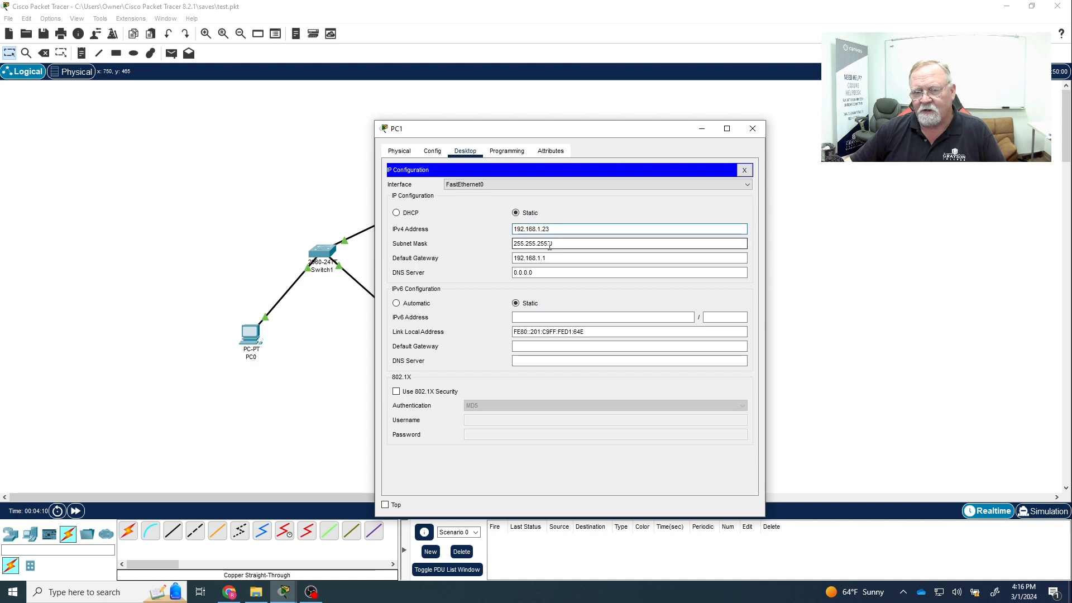
drag(550, 245, 496, 243)
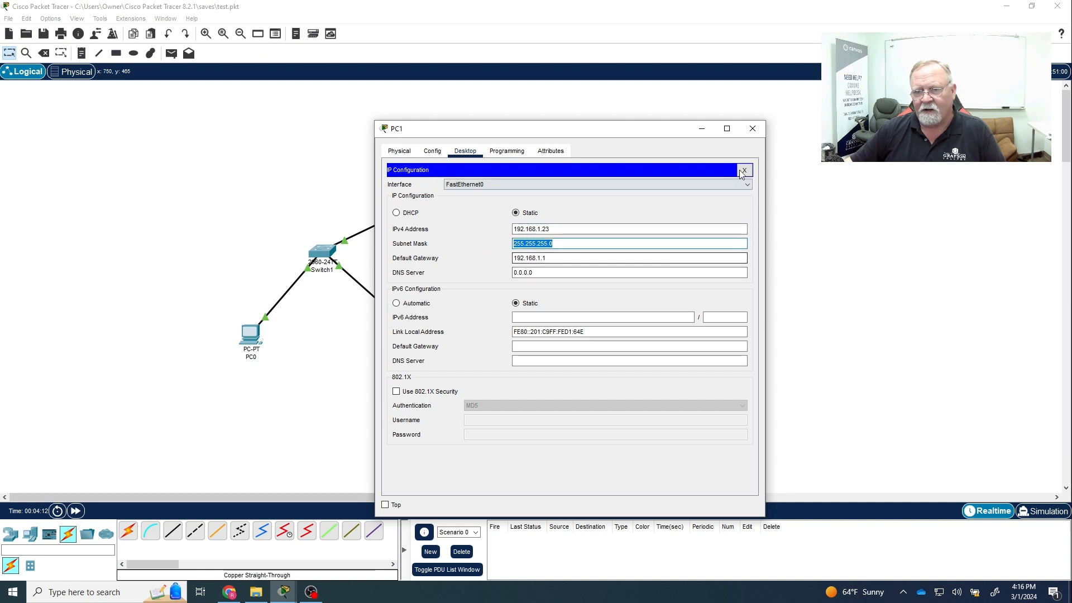
click(753, 129)
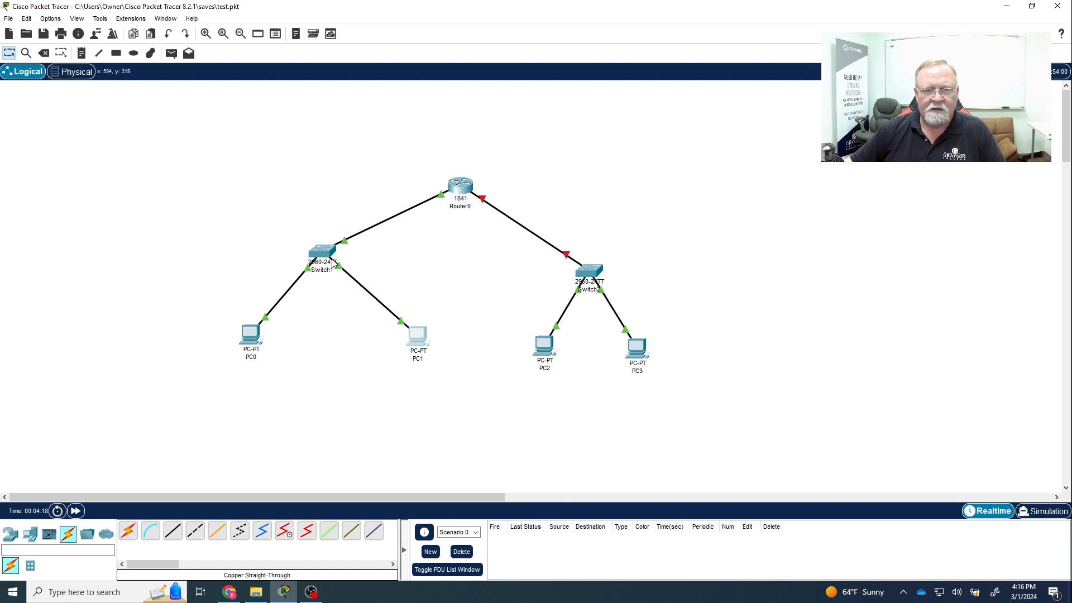
Ping the router at 192.168.1.1 from PC0's Command Prompt, and close the PC0 window
click(253, 337)
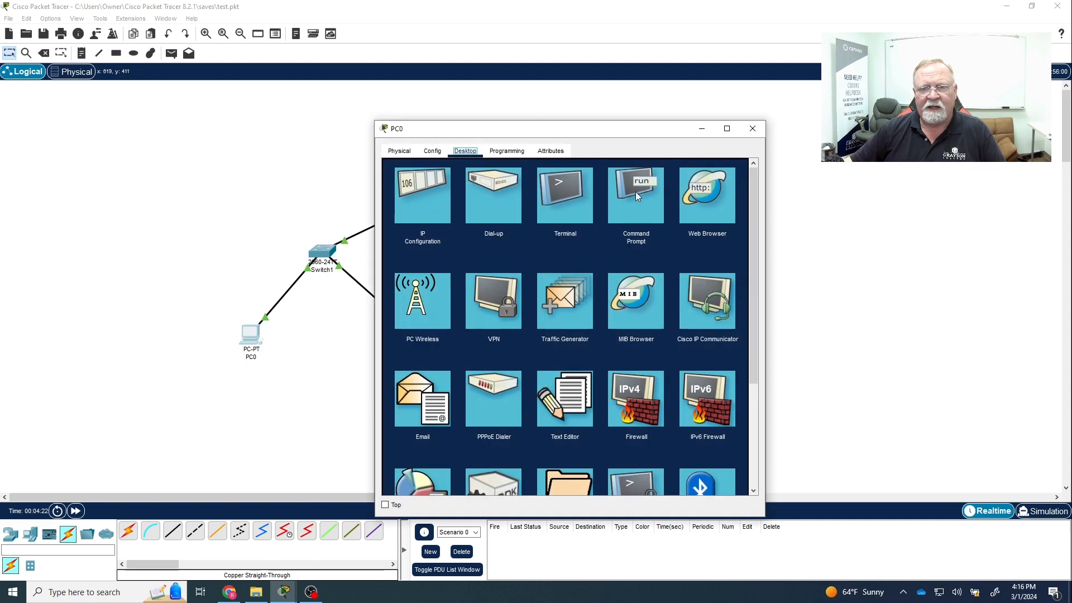
click(636, 192)
text(p)
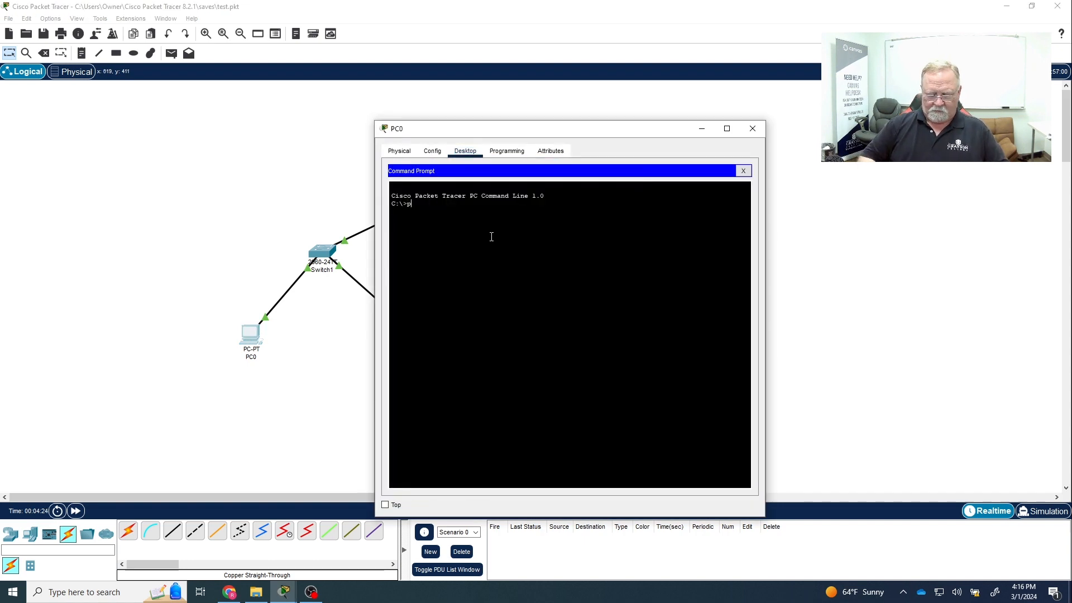
text(ing 192)
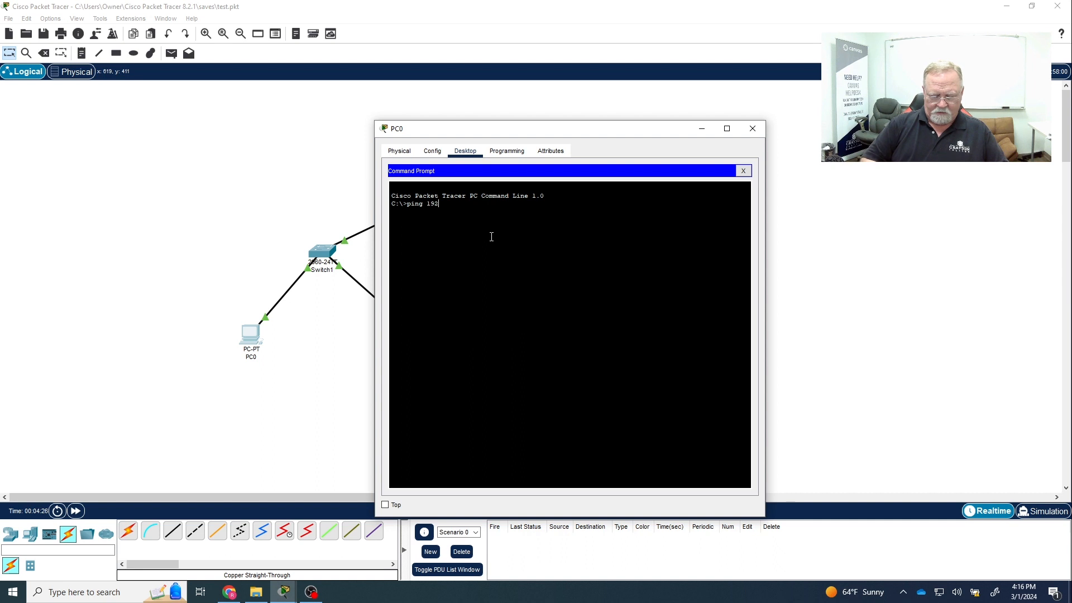
text(.168.1.1)
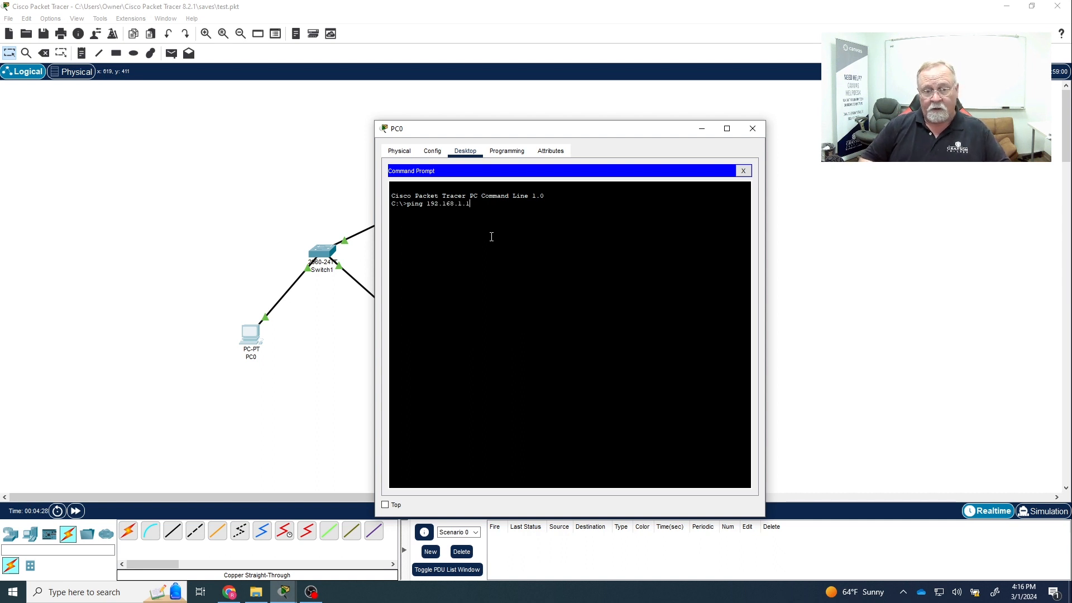
key(Return)
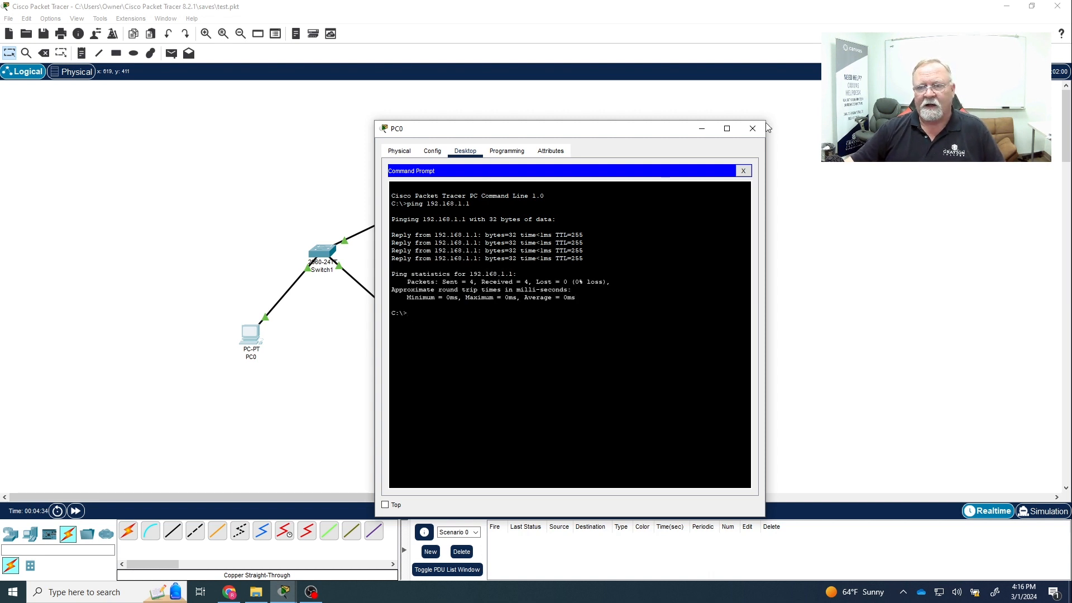
click(752, 129)
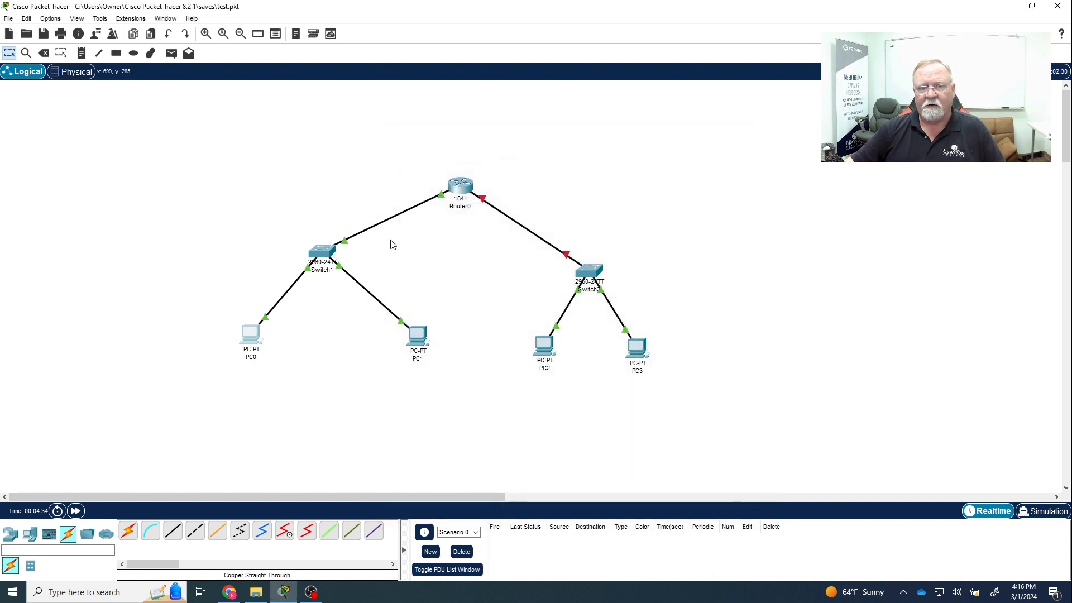
Configure Router0's FastEthernet0/1 interface with IPv4 address 192.168.2.1 and subnet mask 255.255.255.0, and turn the port on
click(464, 190)
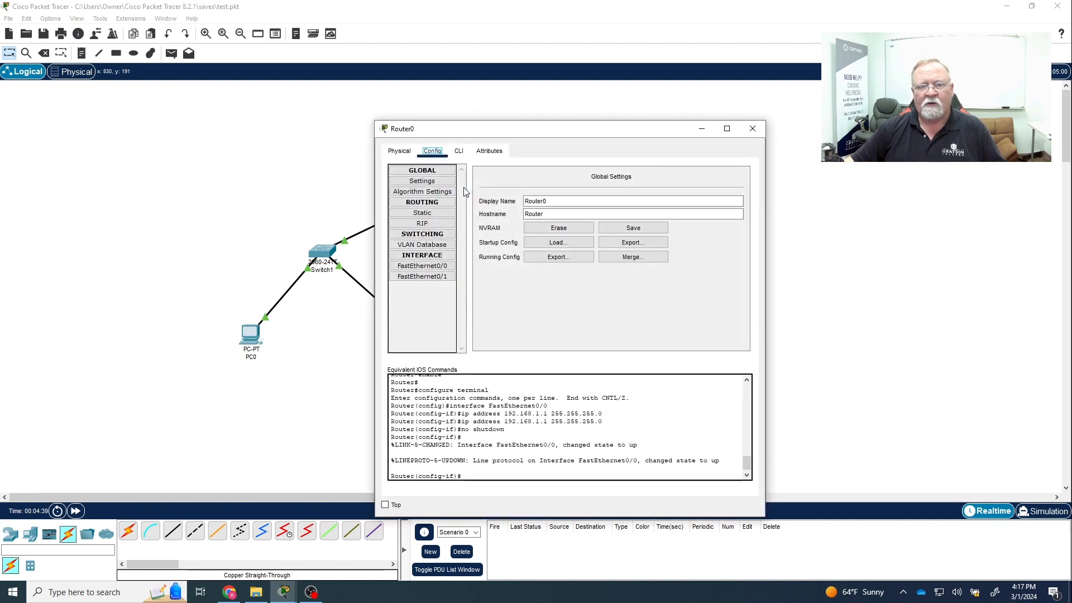
click(418, 278)
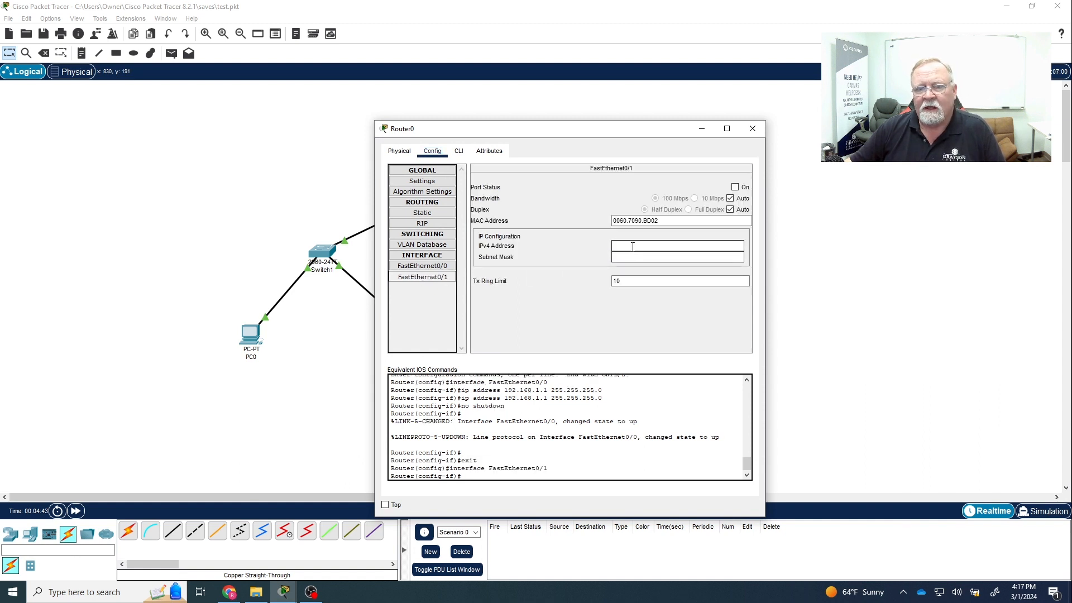
click(633, 247)
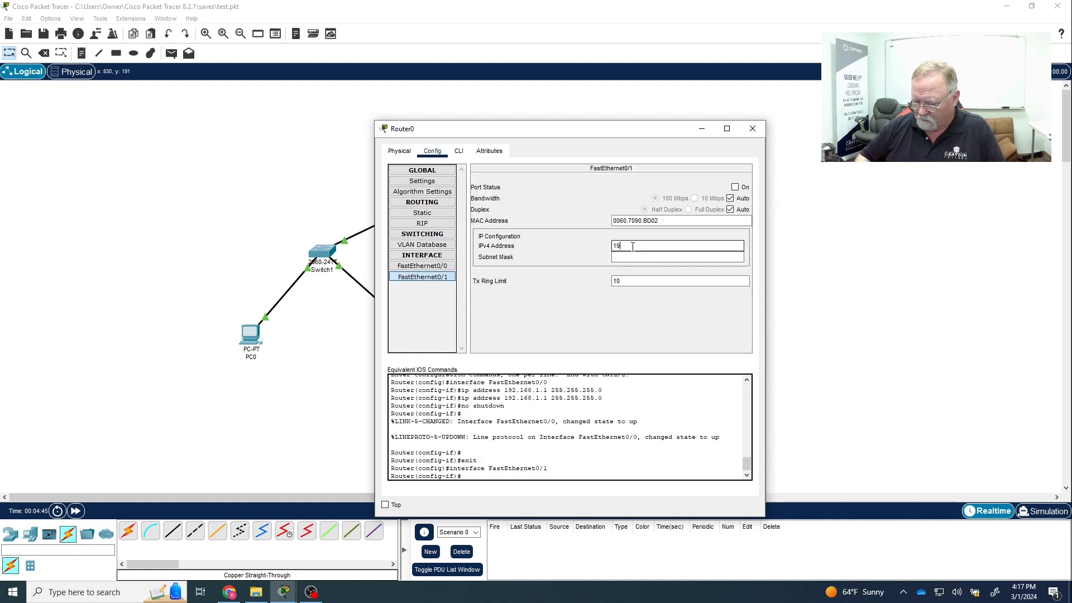
text(192.168.2)
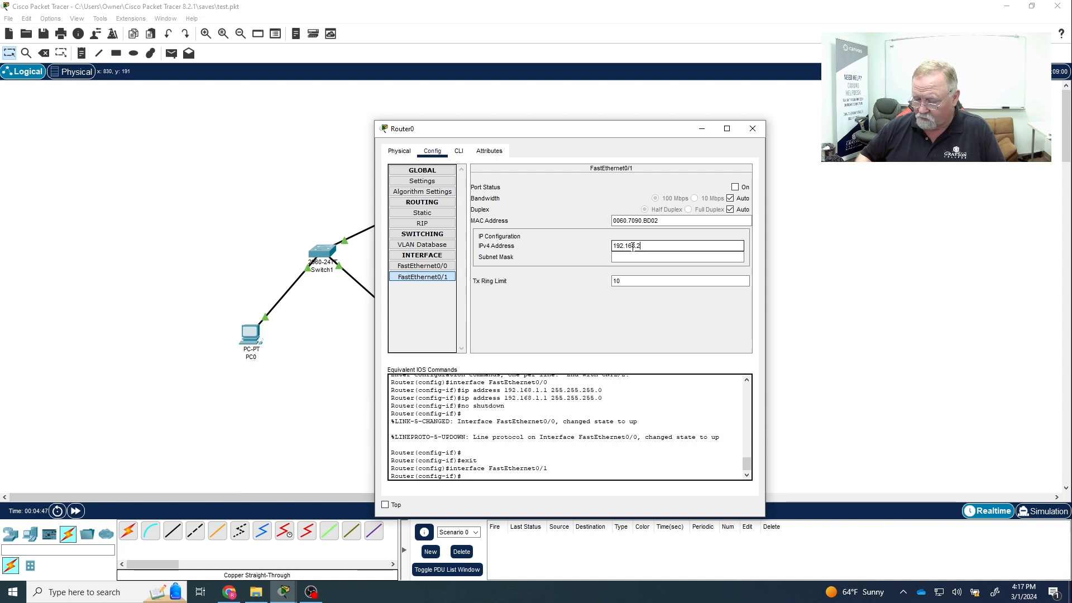
text(.1)
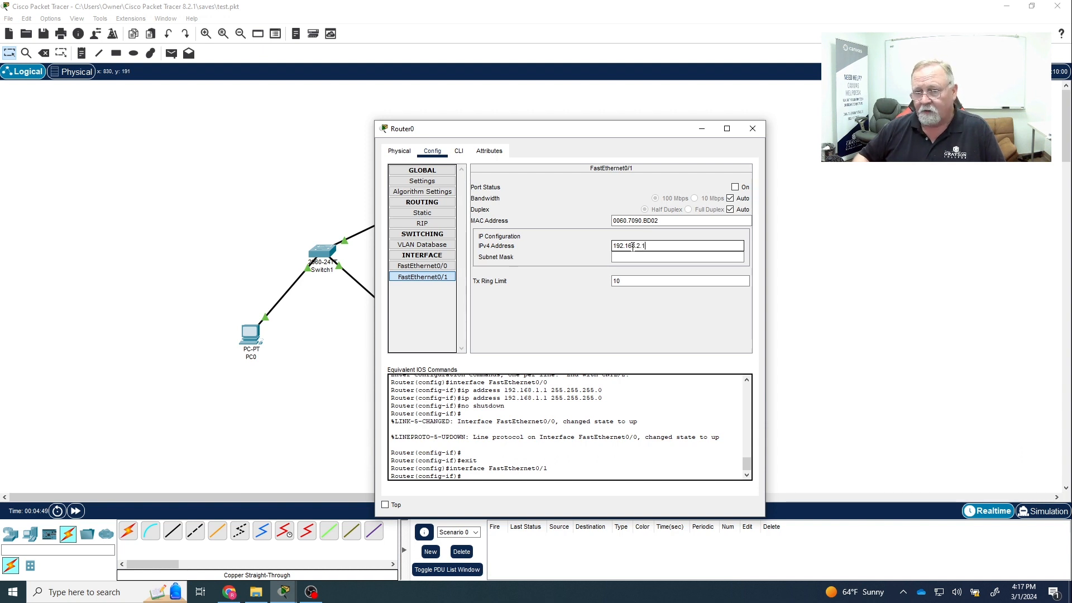
click(650, 257)
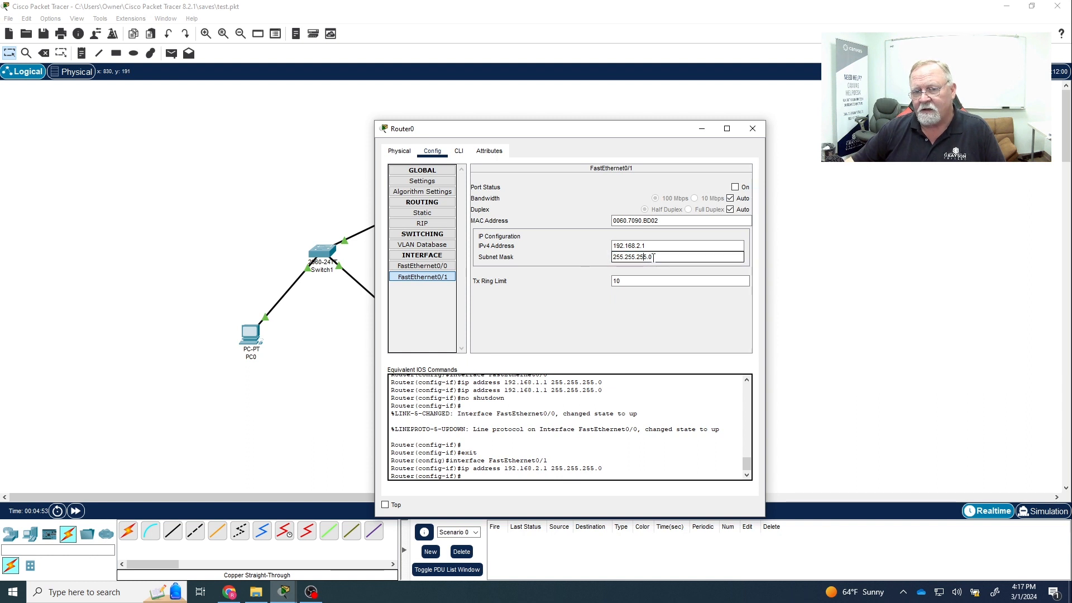
click(735, 188)
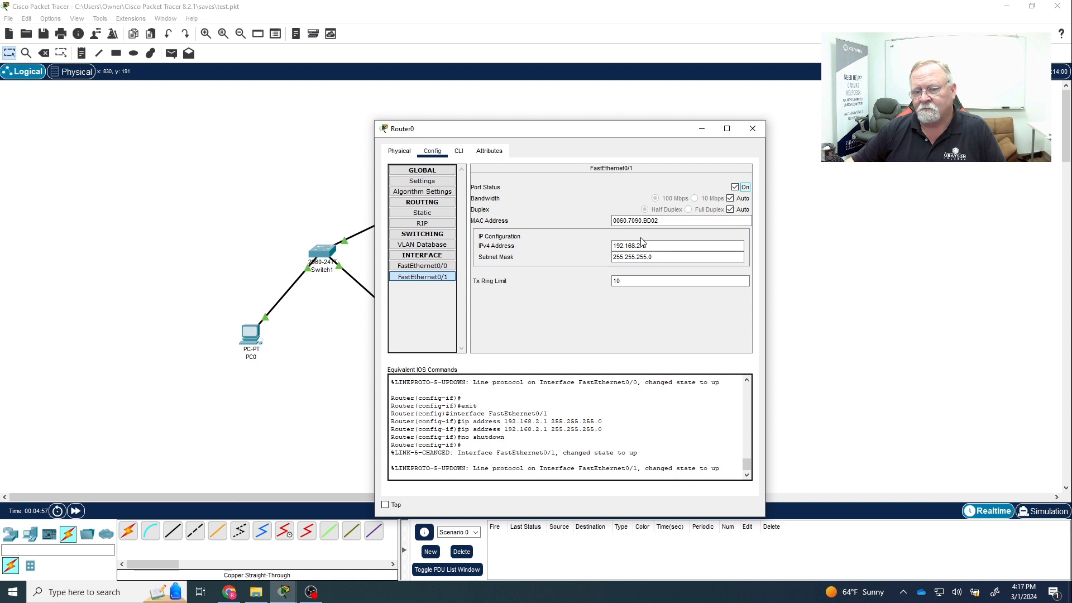
click(753, 129)
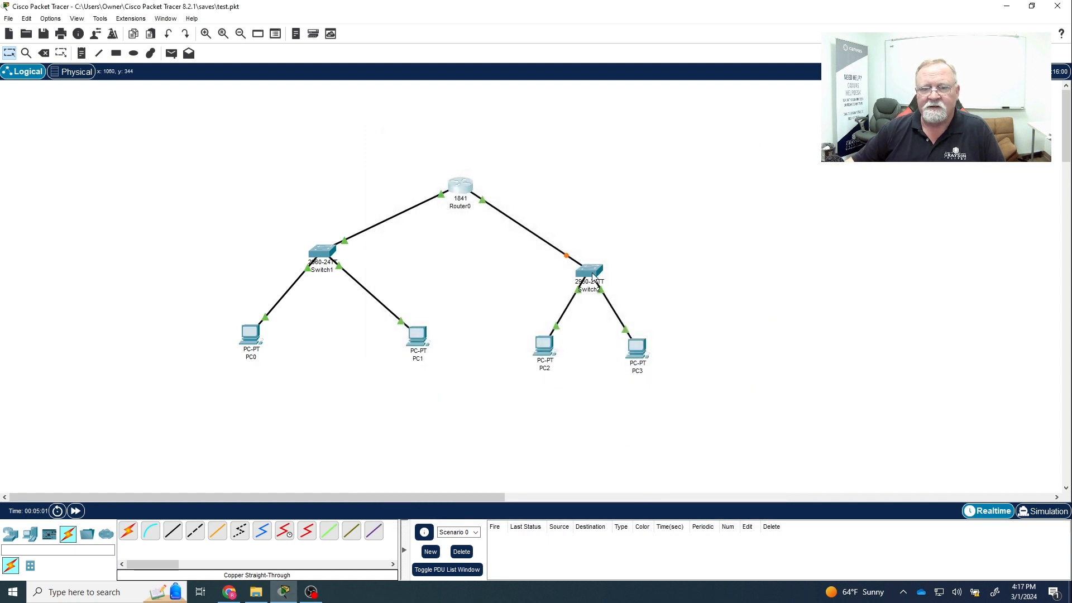
Review PC3's IP configuration, checking its default gateway against the router's FastEthernet0/1 address
click(642, 348)
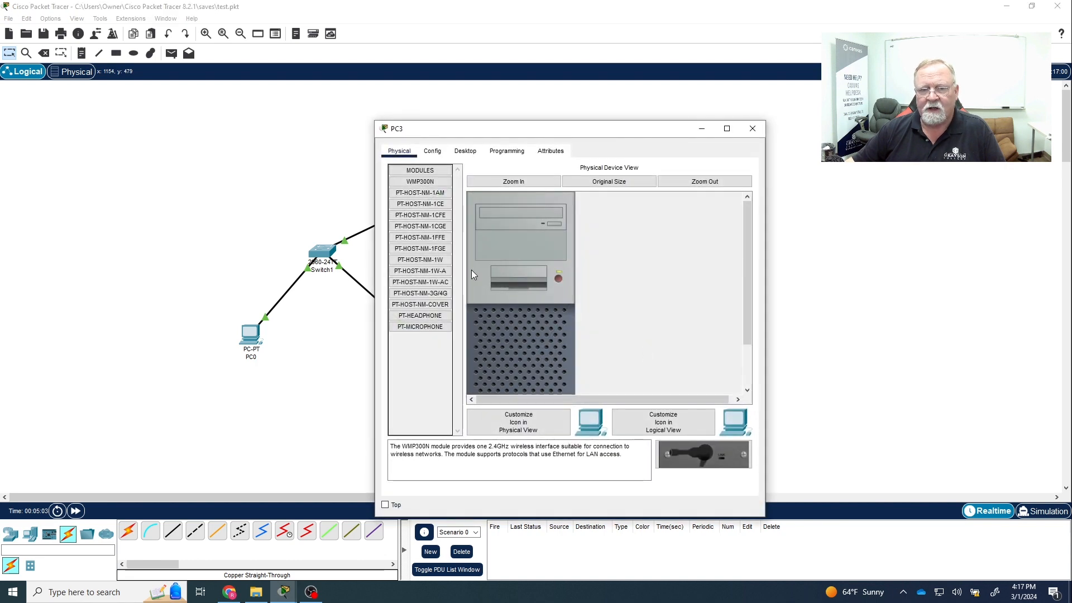
click(466, 151)
click(423, 183)
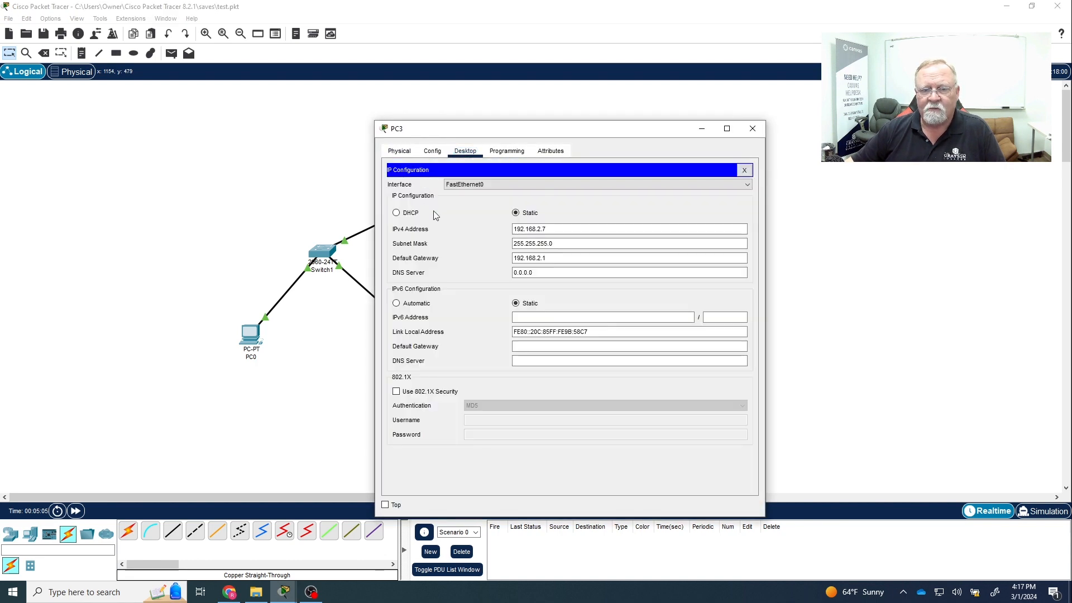
click(516, 258)
drag(516, 257, 541, 258)
click(537, 258)
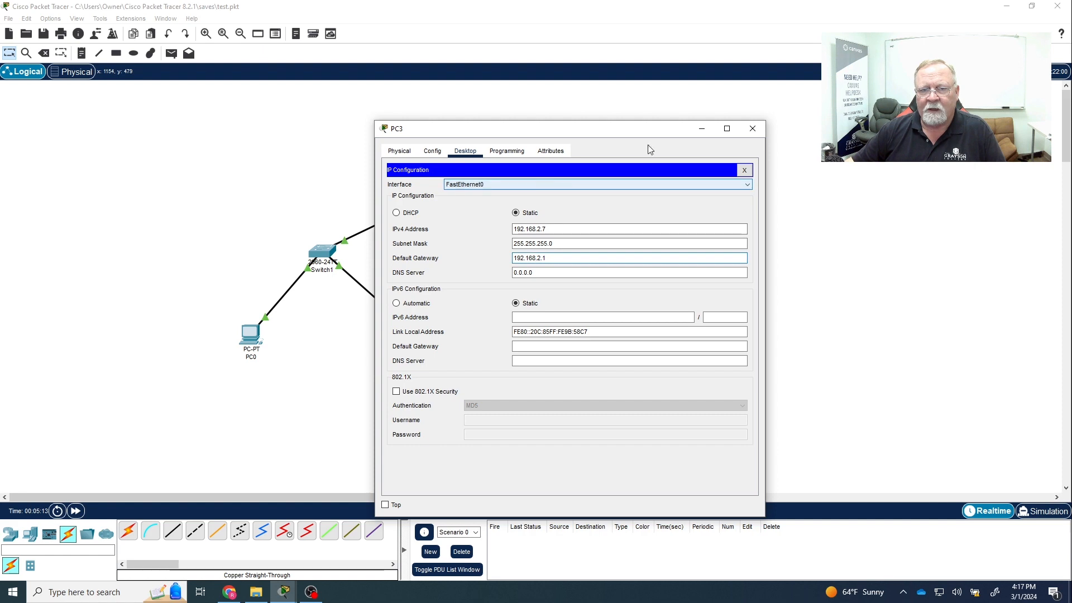
click(753, 129)
Review PC2's IP configuration, checking its IPv4 address and default gateway, and close its window
click(542, 348)
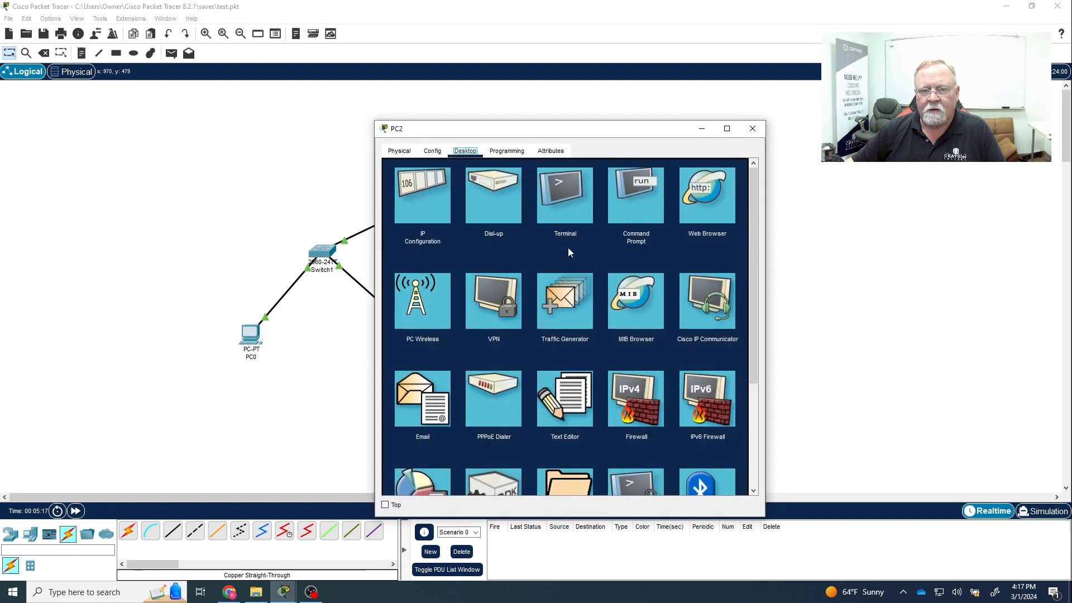
click(424, 185)
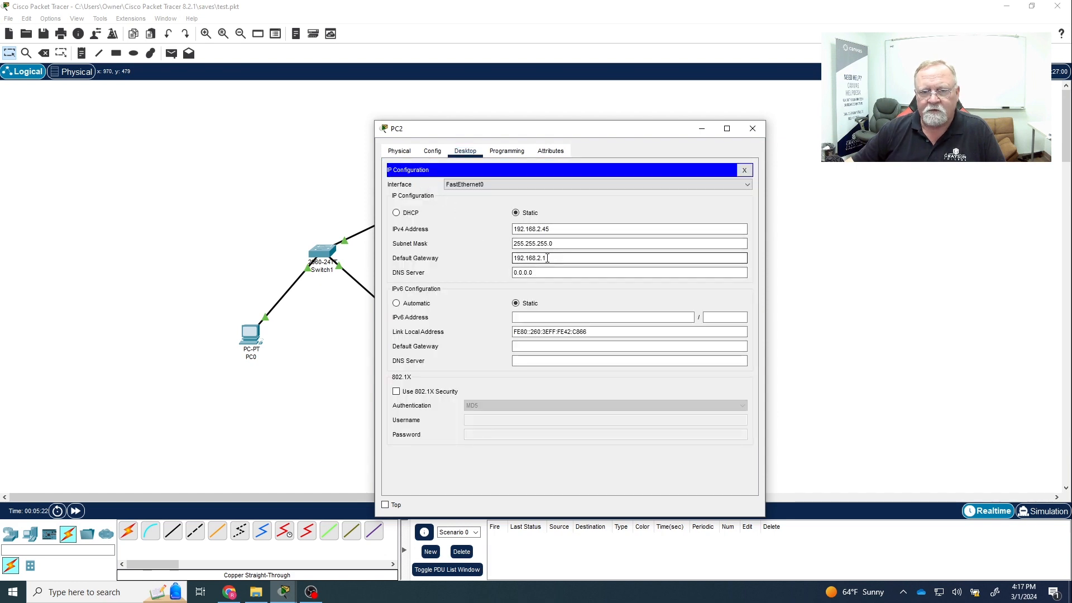
click(753, 128)
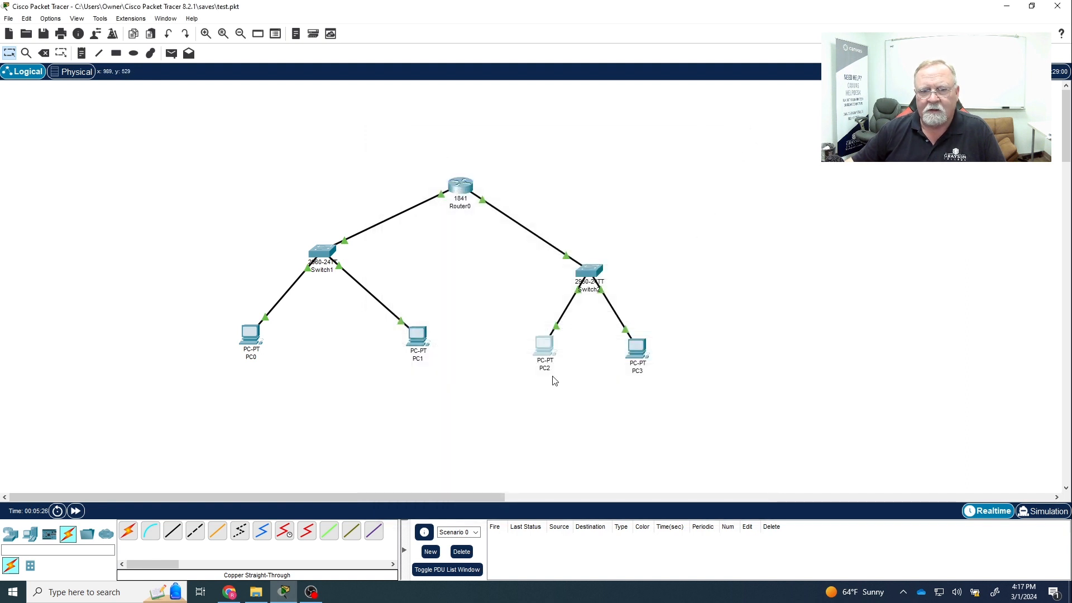
Rename PC2 with its IP address, 192.168.2.45
click(546, 363)
drag(548, 364, 512, 368)
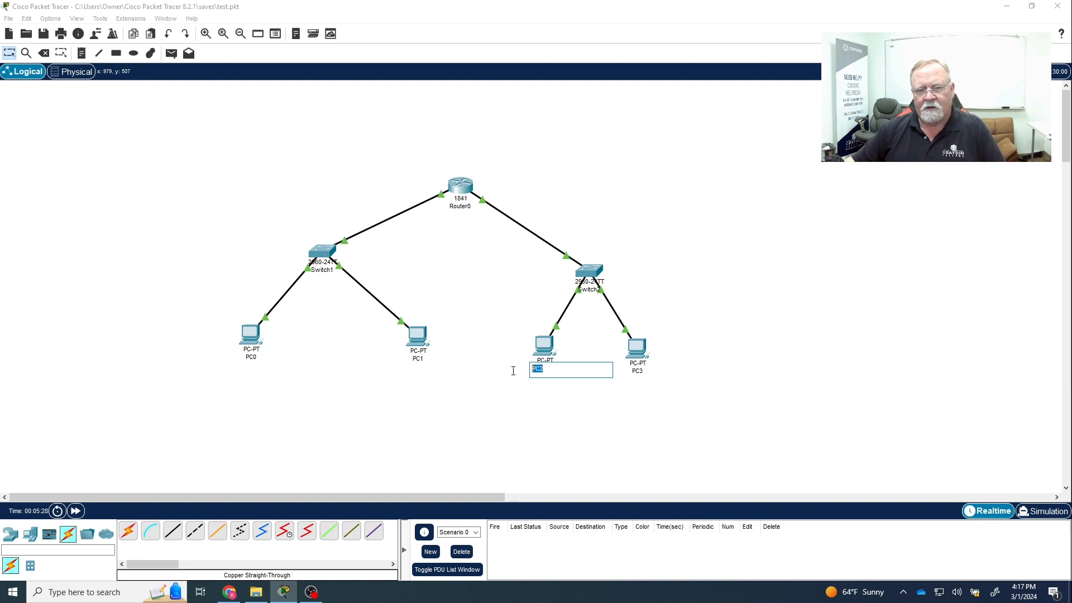
text(192)
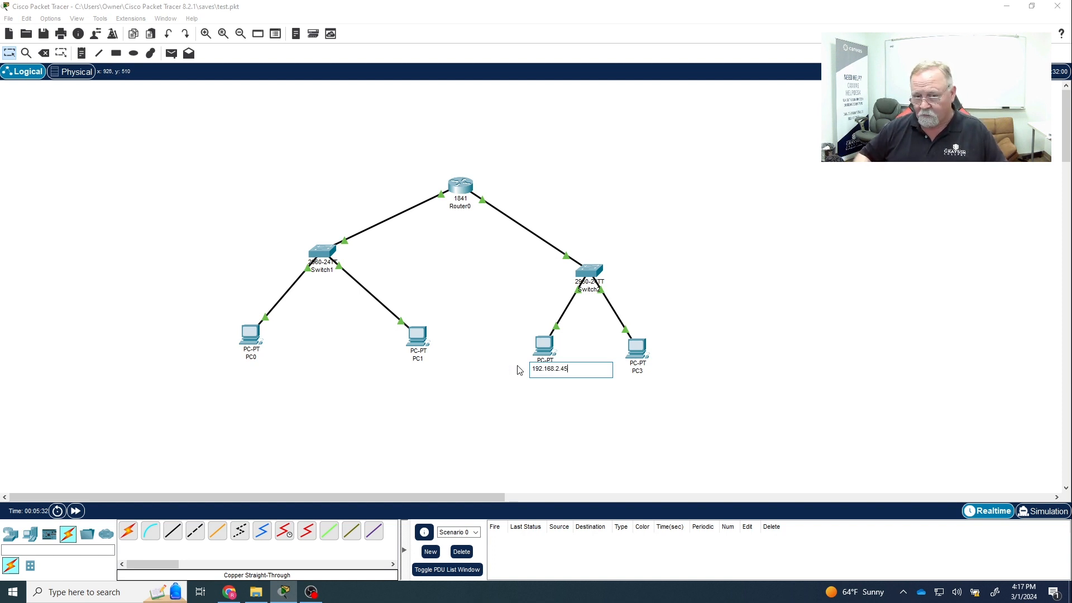
text(.168.2.450)
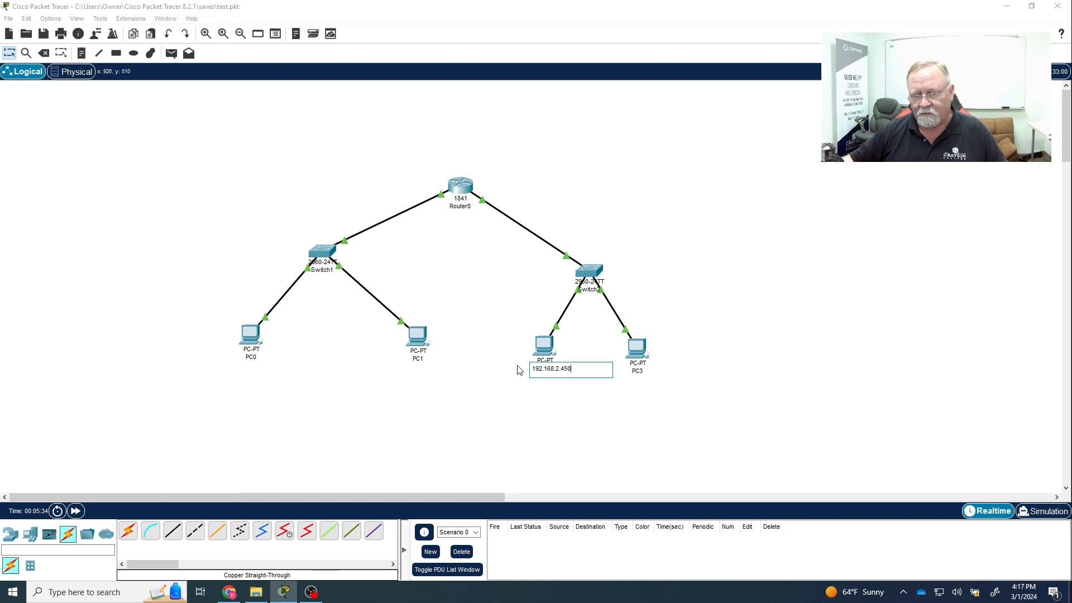
key(BackSpace)
key(Return)
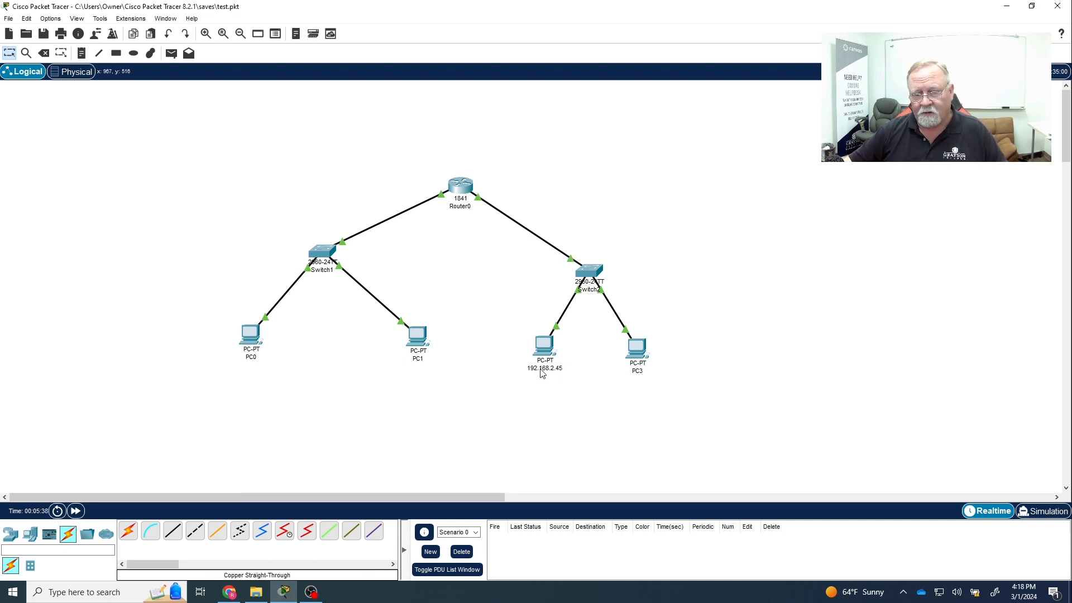
Check PC3's IPv4 address in its IP configuration, and close its window
click(640, 372)
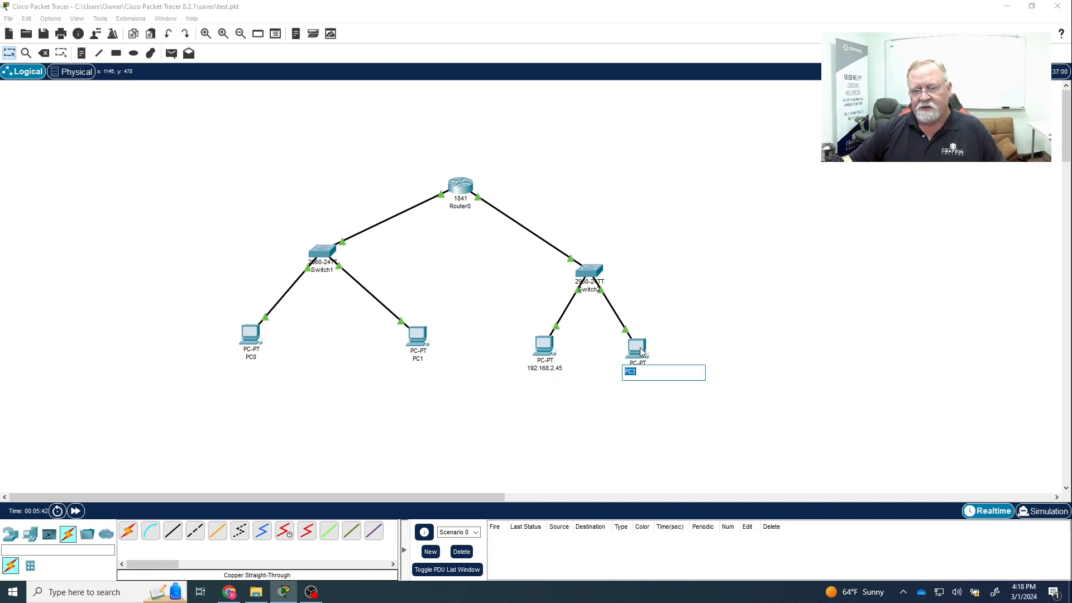
click(692, 420)
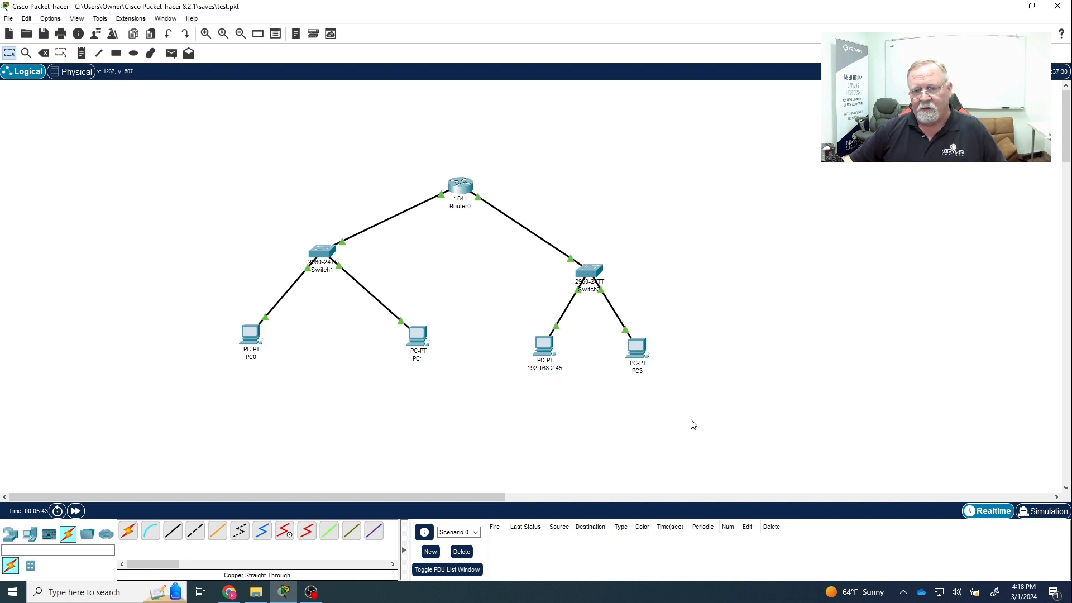
click(642, 351)
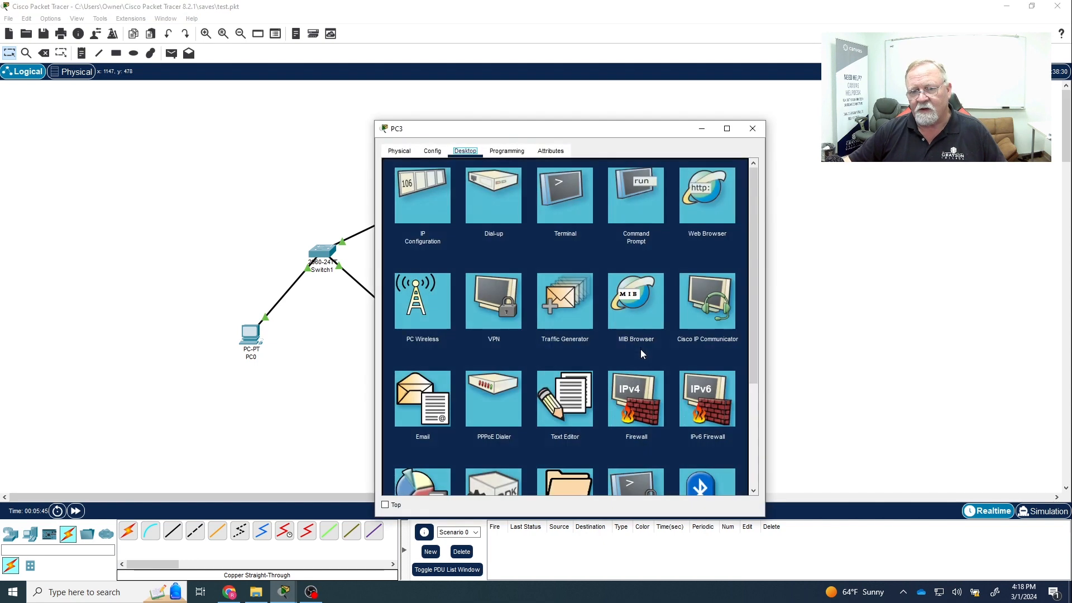
click(426, 197)
click(531, 229)
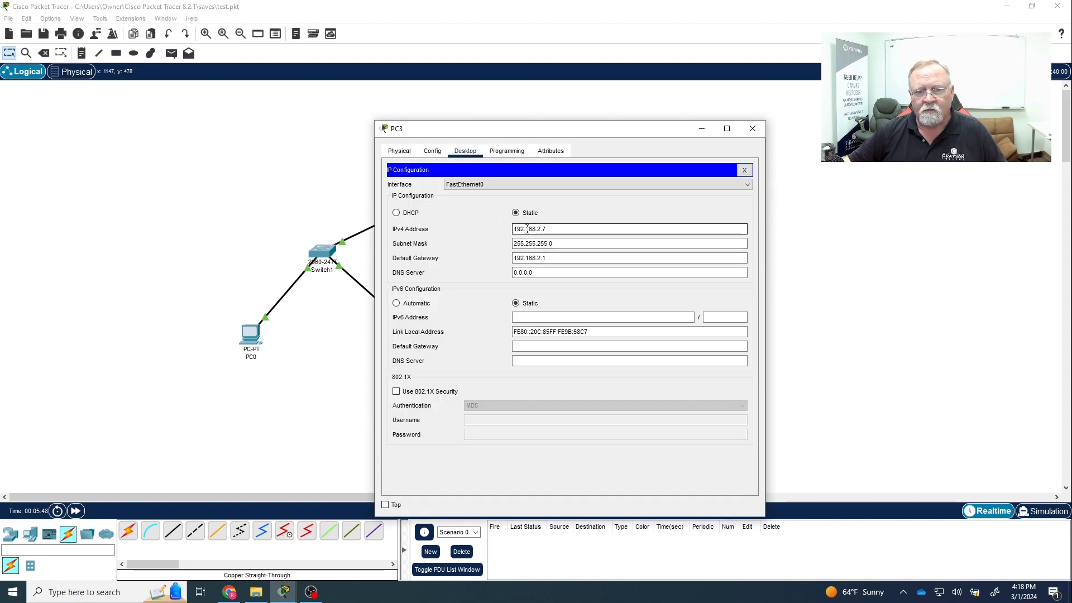
click(753, 129)
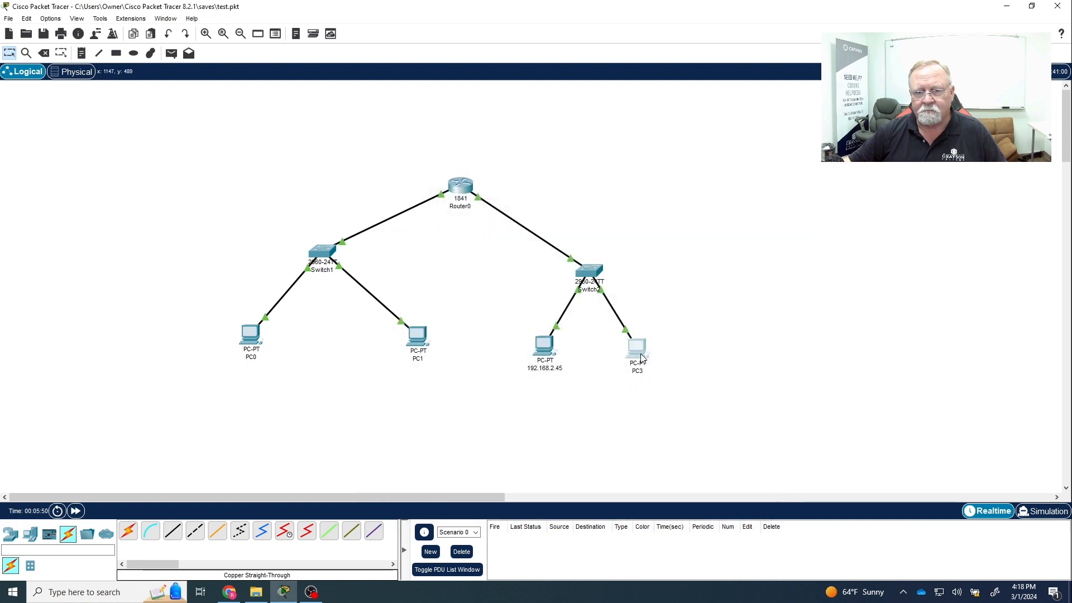
Rename PC3 with its IP address, 192.168.2.7
click(638, 349)
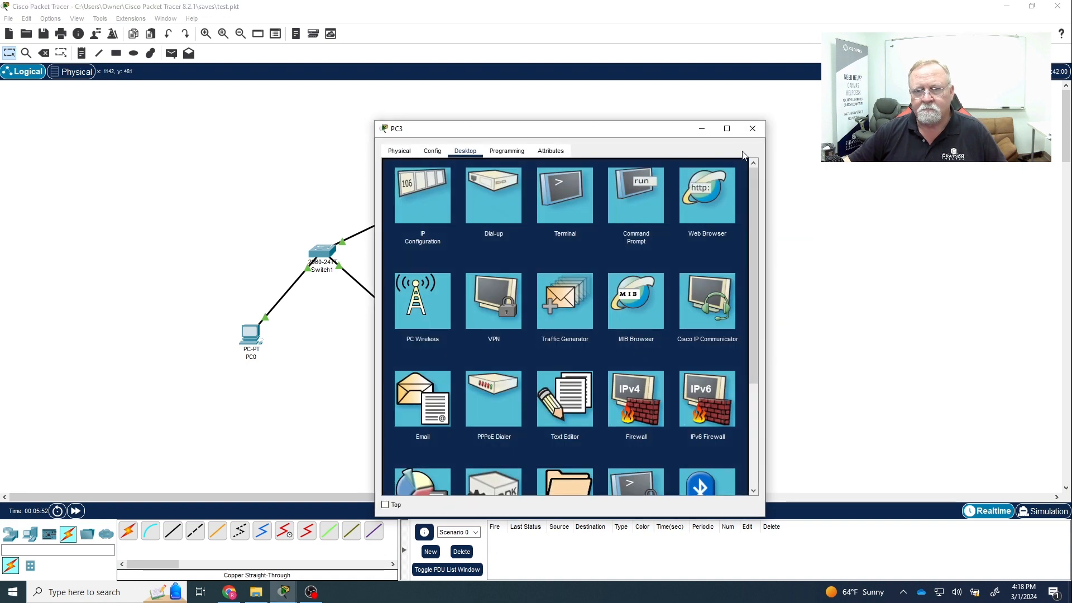
click(753, 129)
click(641, 371)
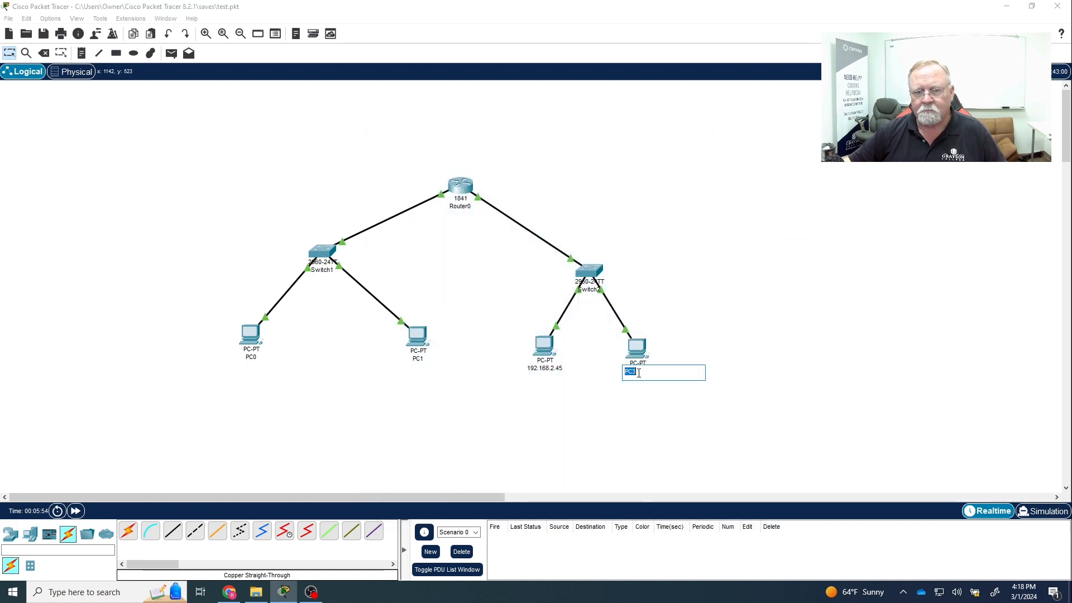
text(192)
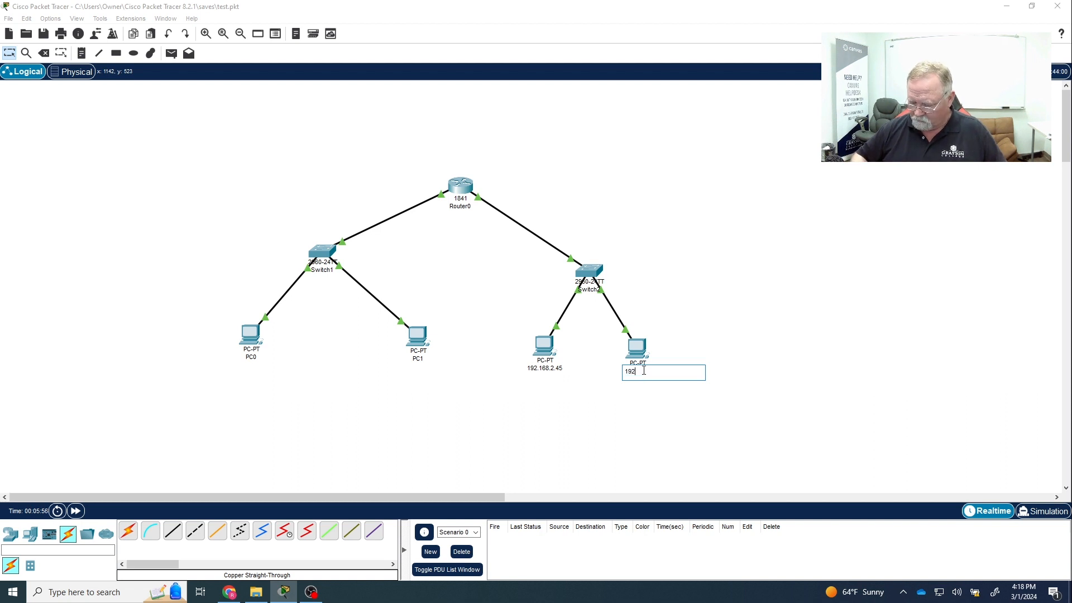
text(.168.2.)
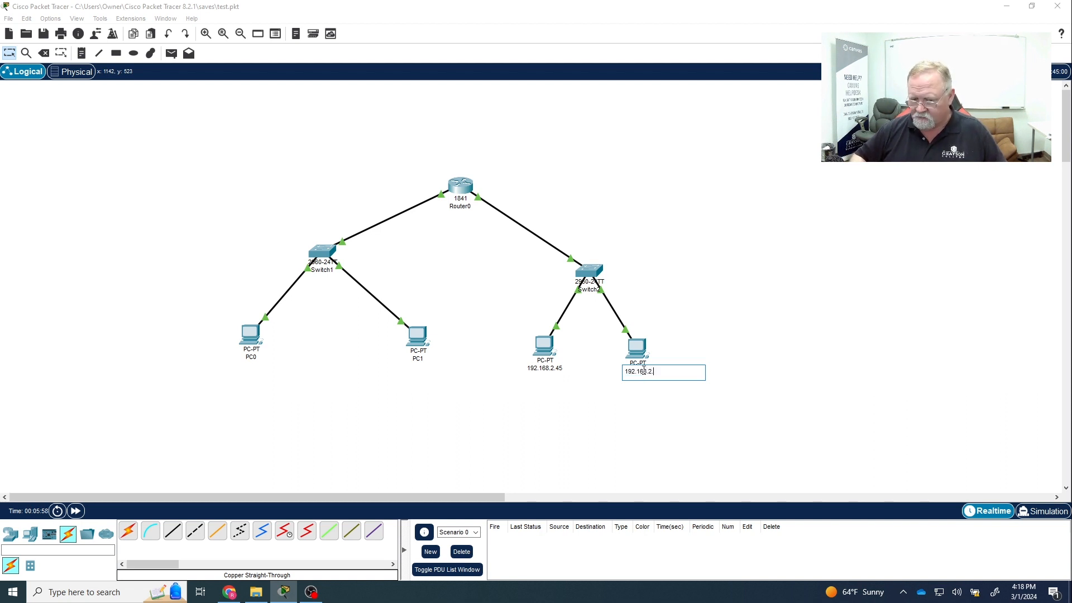
text(7)
key(Return)
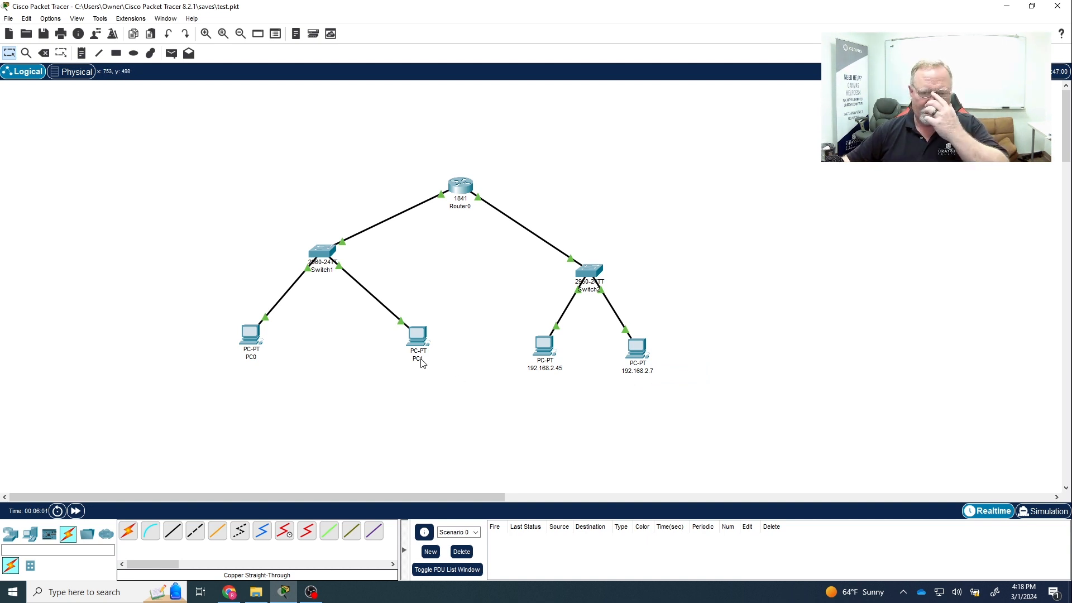
Rename PC1 with its IP address, 192.168.1.23
mouse_move(422, 341)
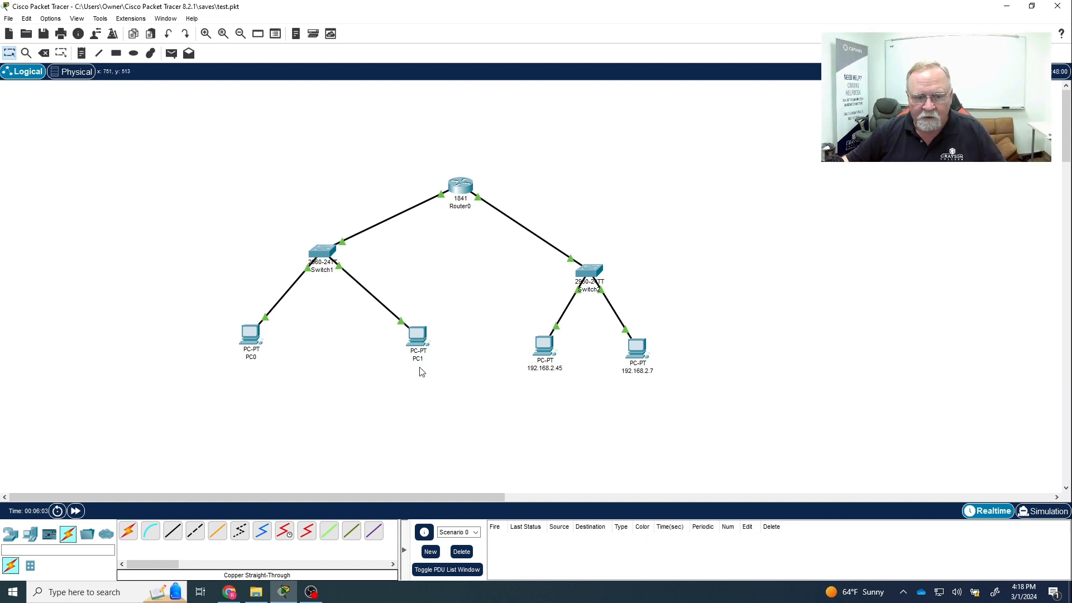
click(417, 358)
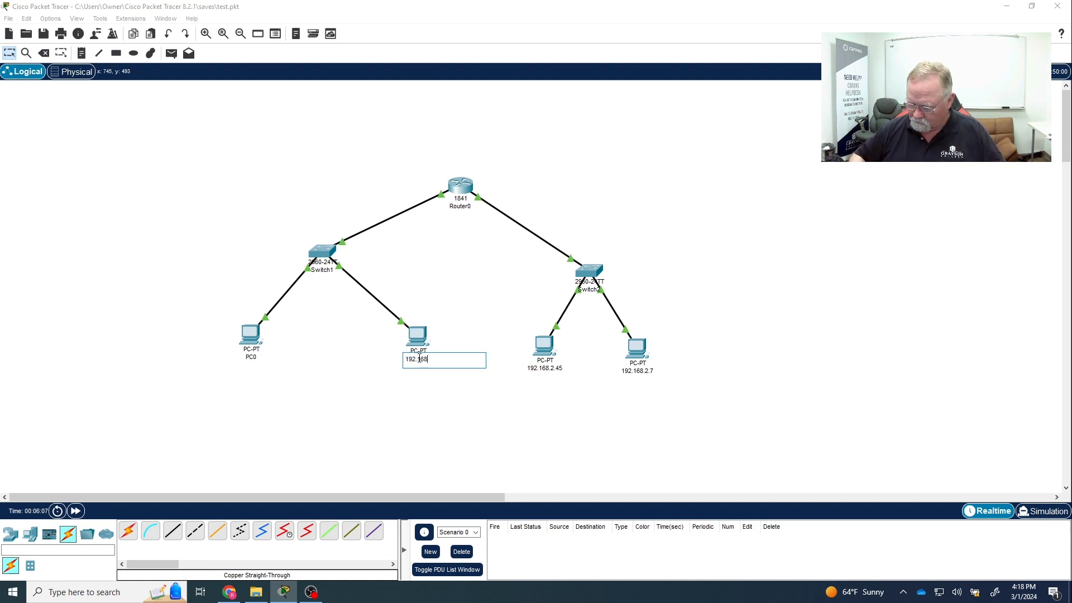
key(Return)
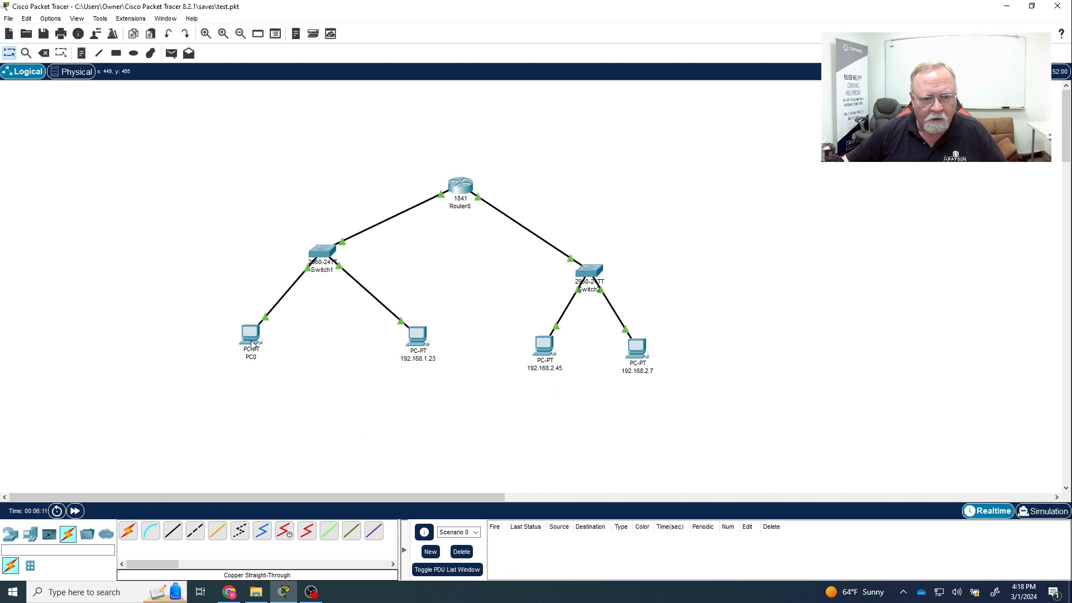
Check PC0's IP address and rename the PC as 192.168.1.22
mouse_move(252, 344)
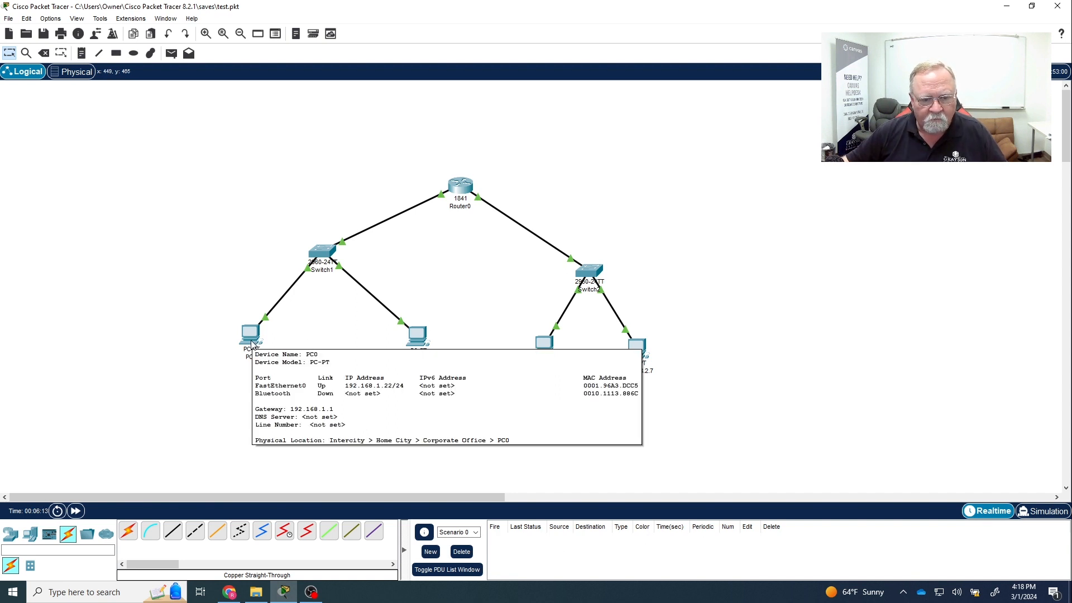
click(249, 358)
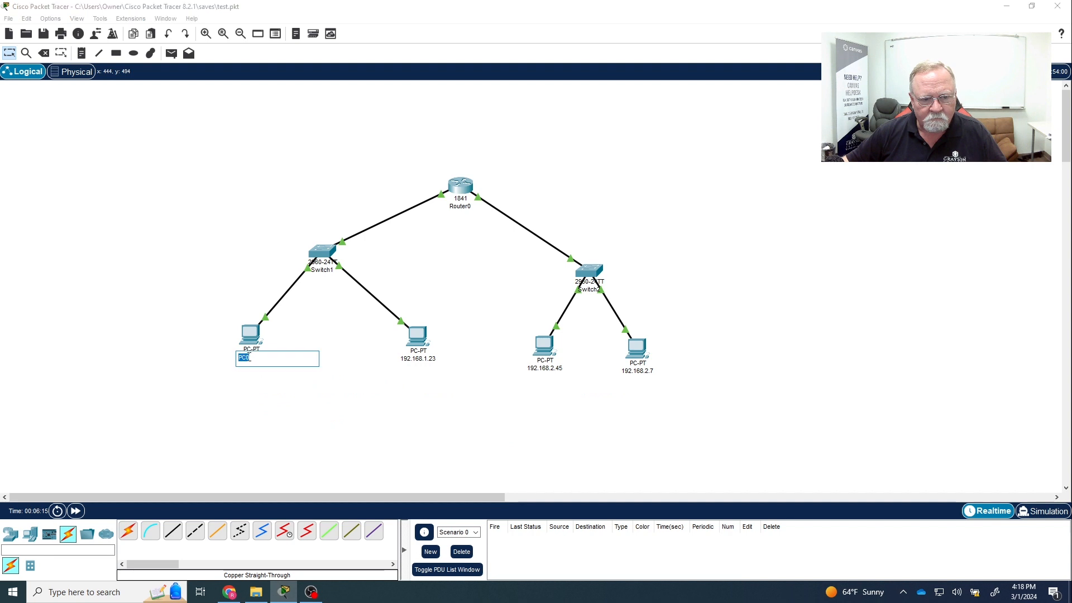
text(192.168.1.22)
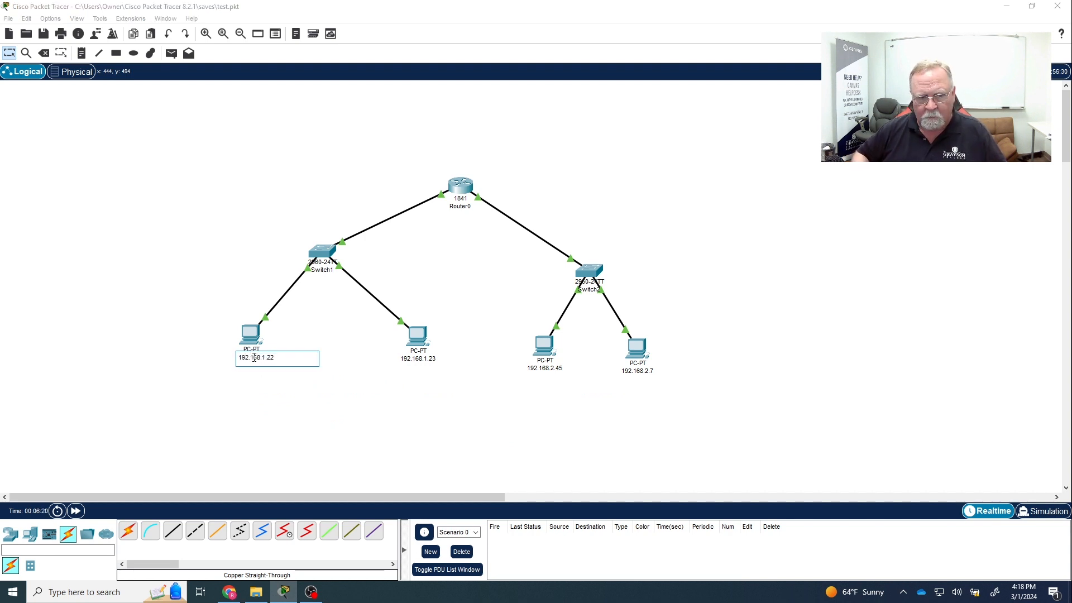
key(Return)
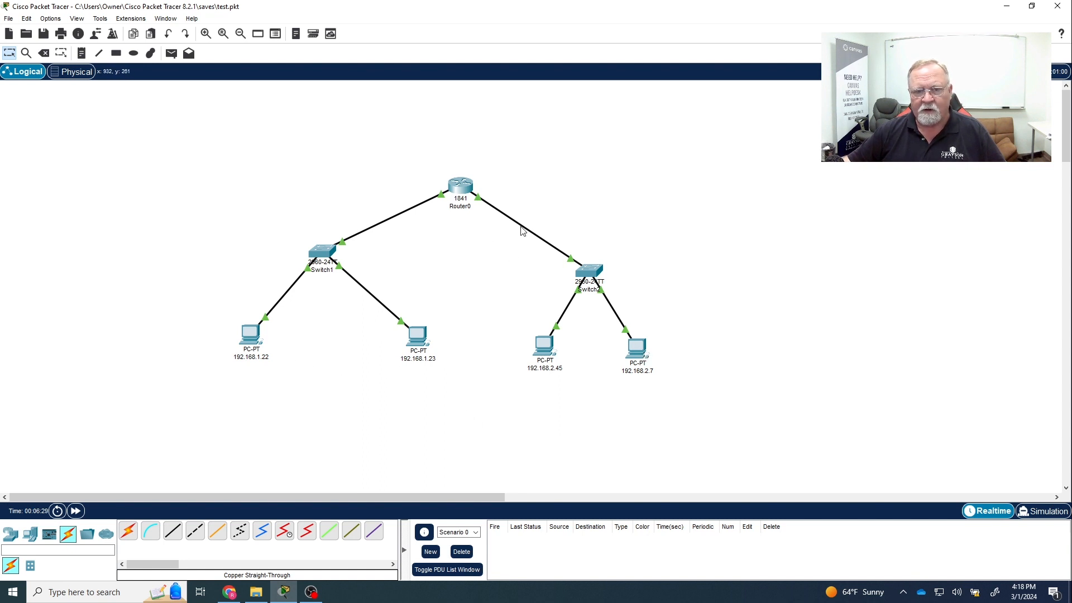
Ping the gateway 192.168.2.1 from the Command Prompt of the PC named 192.168.2.7, and close its window
click(641, 351)
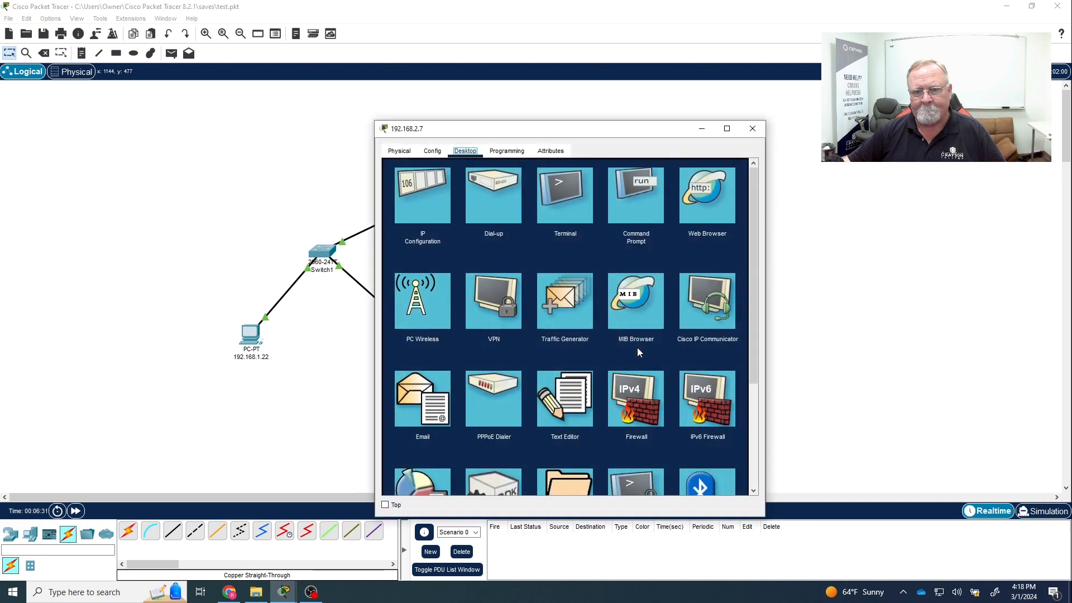
click(641, 182)
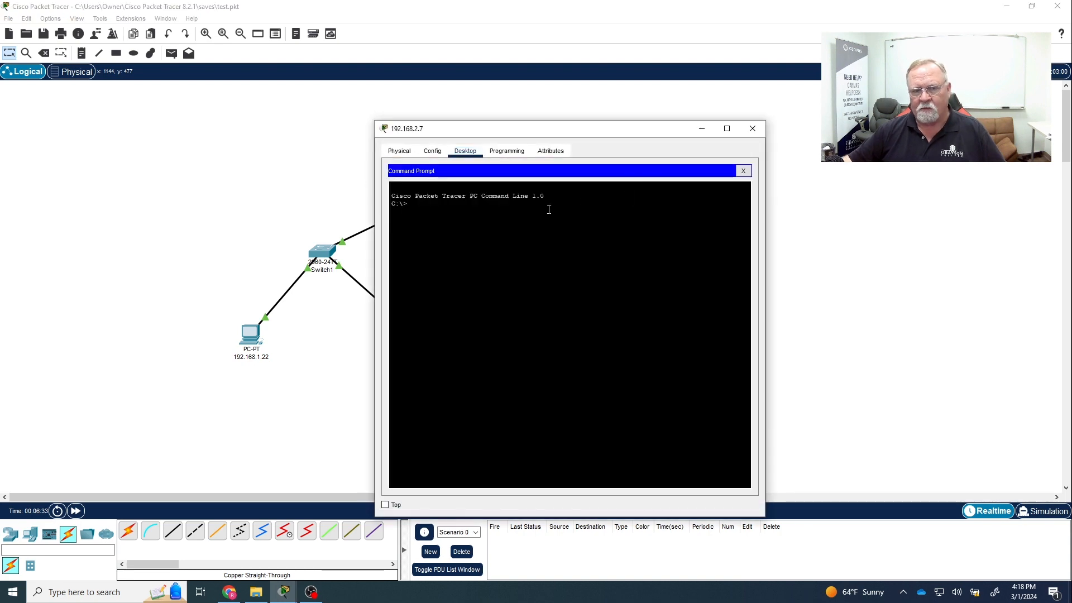
text(ping)
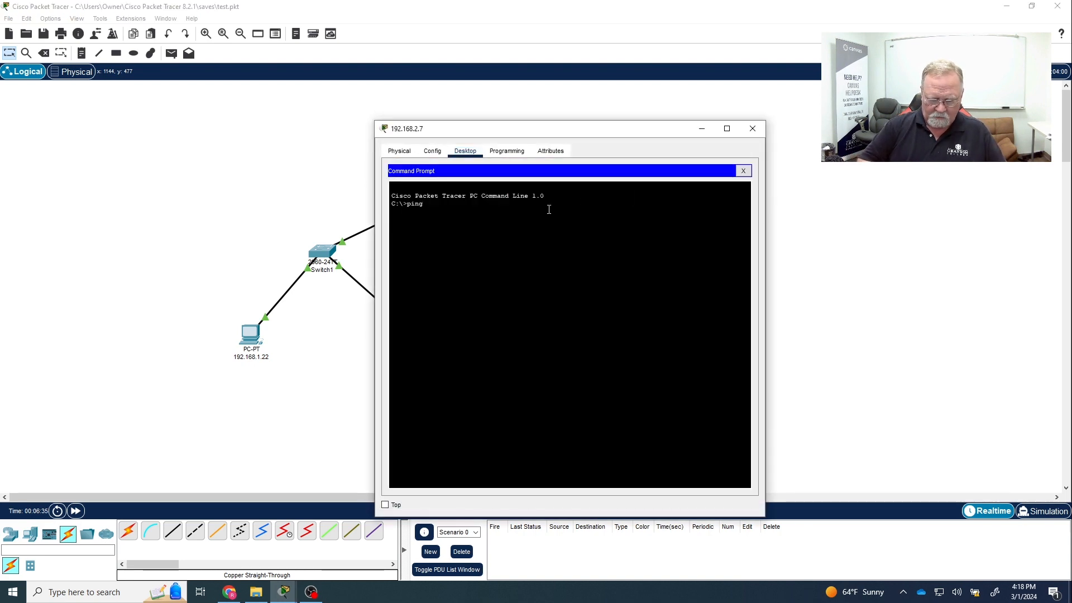
text( 192.168.2.1)
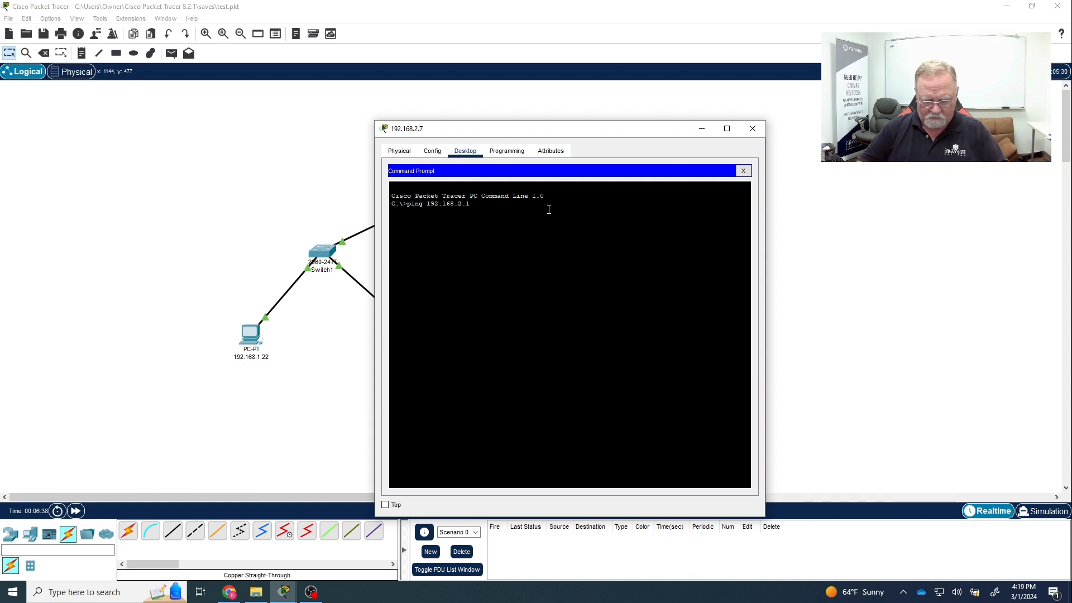
key(Return)
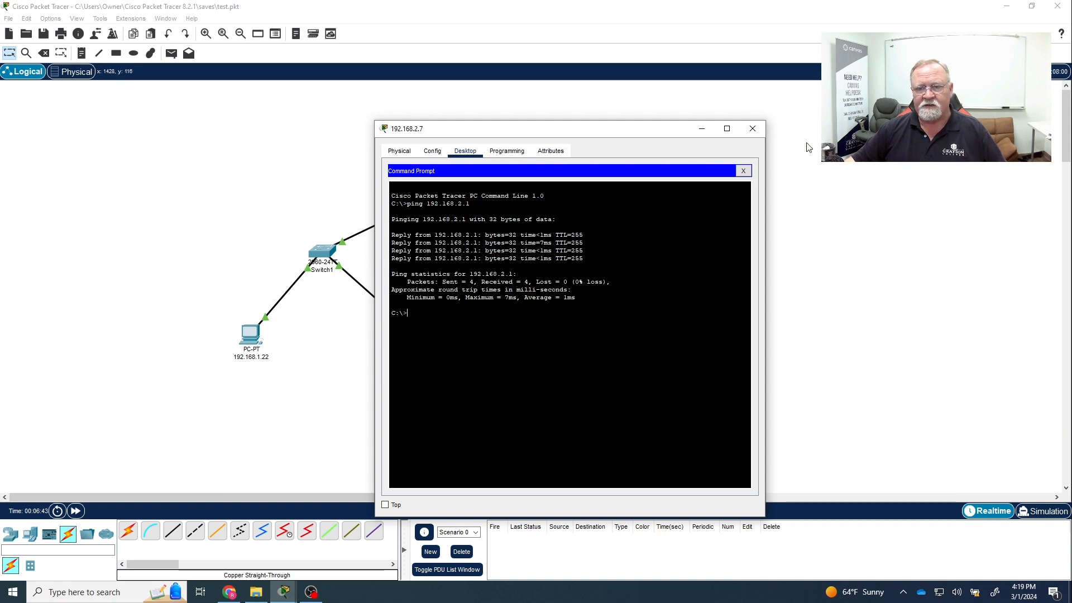
click(753, 128)
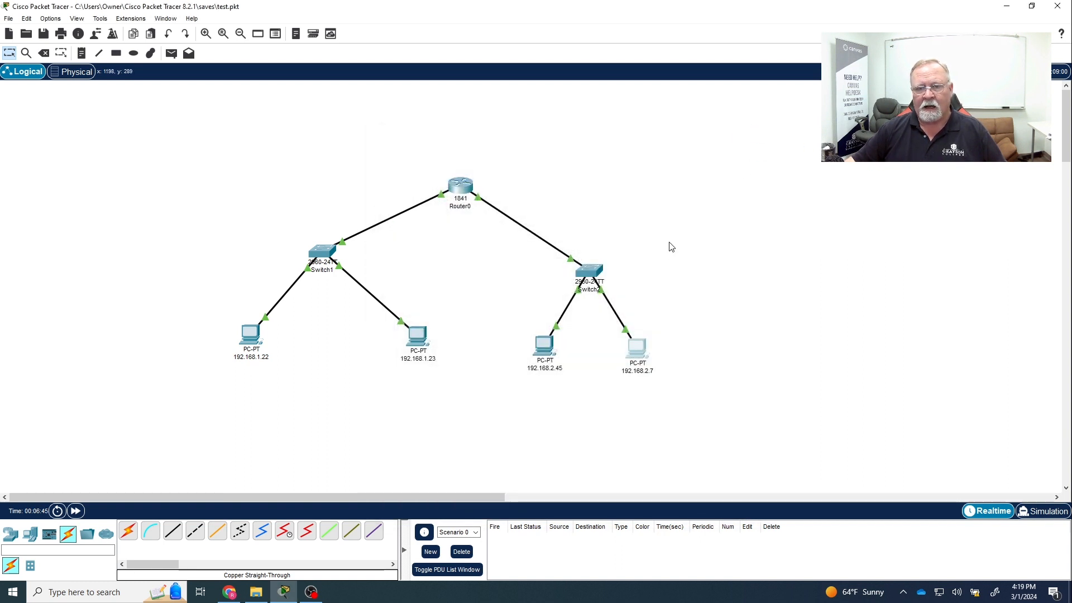
Create a simple PDU from the PC 192.168.1.22 to 192.168.2.7 in Simulation mode, and play the simulation until it succeeds before pausing it
mouse_move(249, 336)
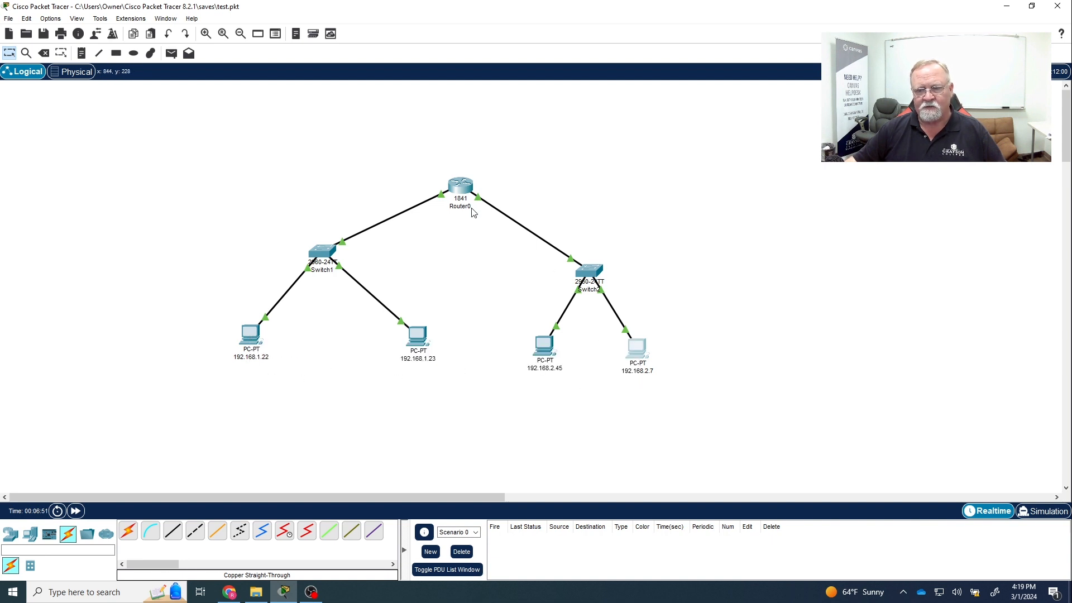
mouse_move(473, 212)
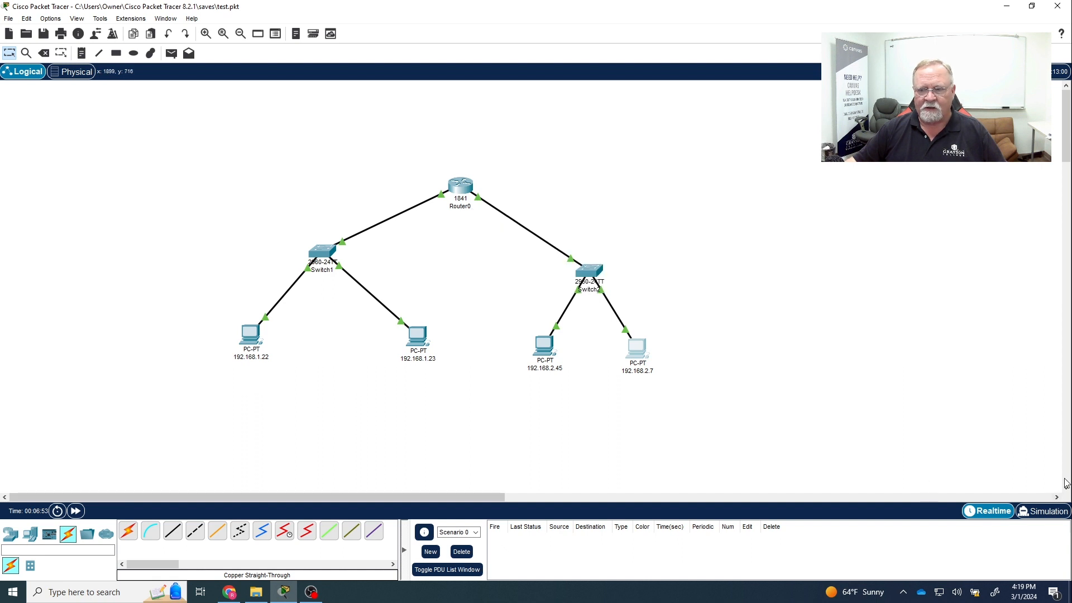
click(1045, 512)
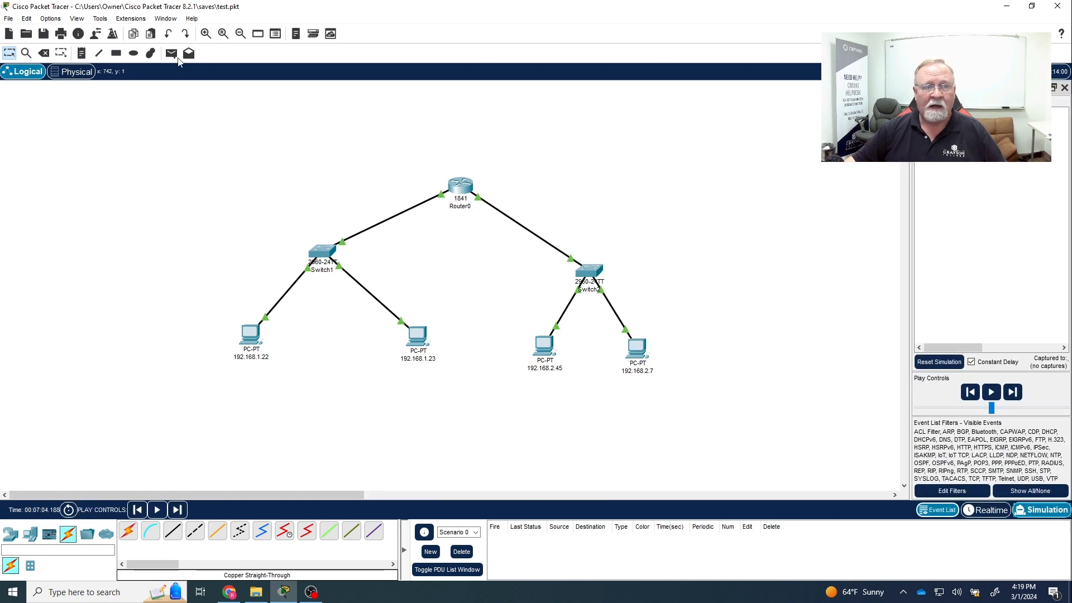
click(171, 53)
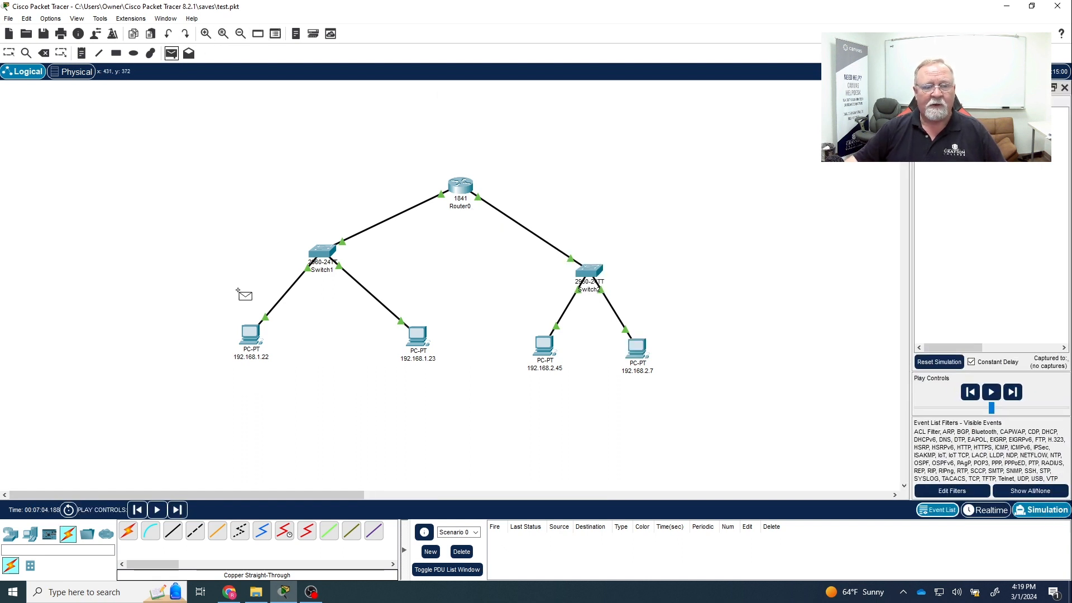
click(248, 336)
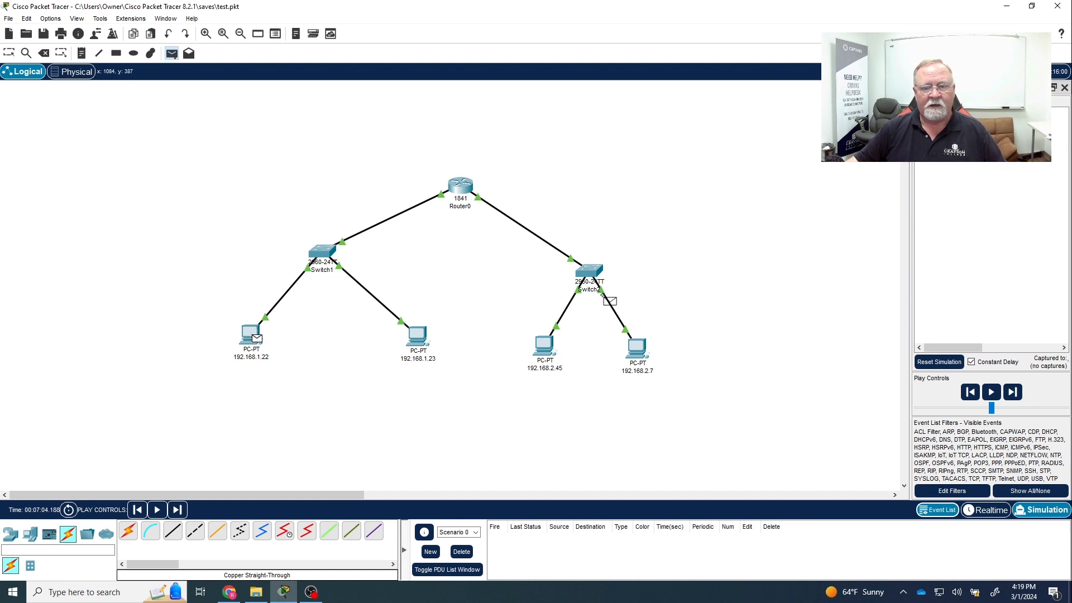
click(637, 347)
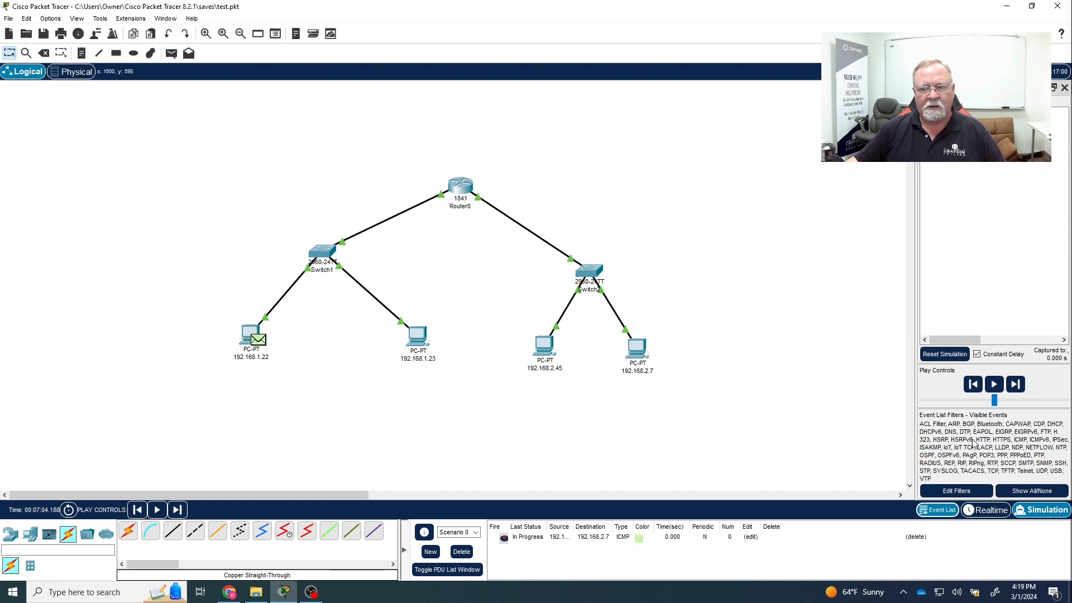
click(996, 384)
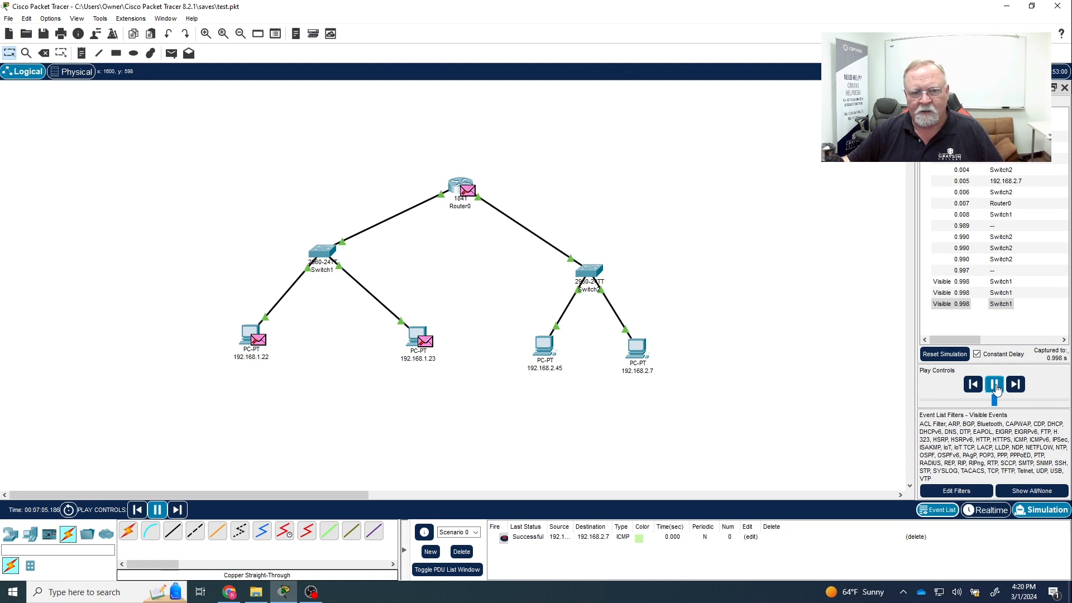
click(995, 384)
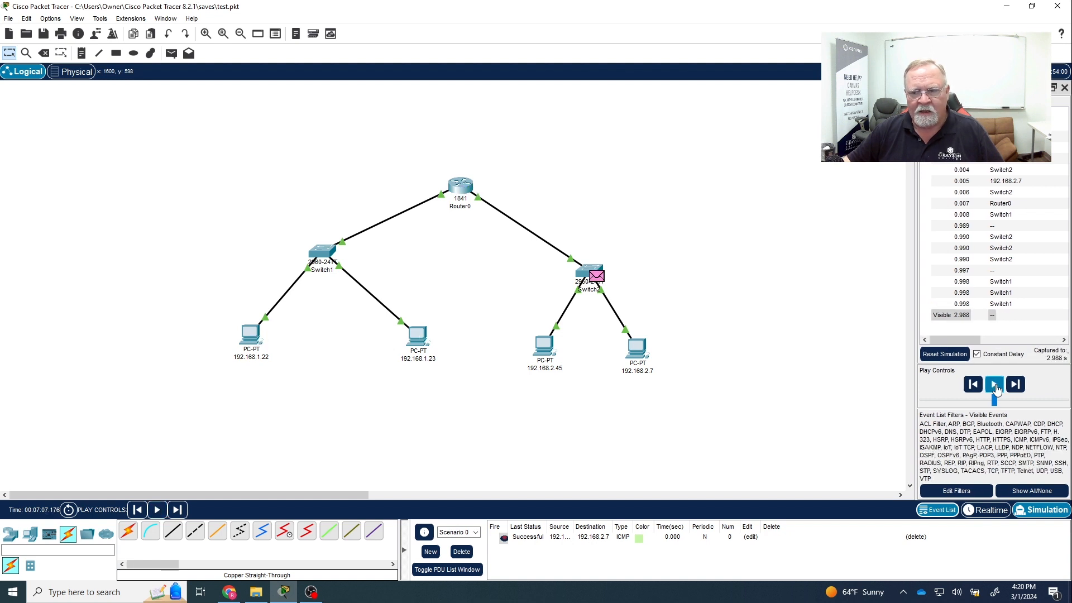
Delete the PDU between 192.168.1.22 and 192.168.2.7 from the scenario and return to Realtime mode
click(917, 537)
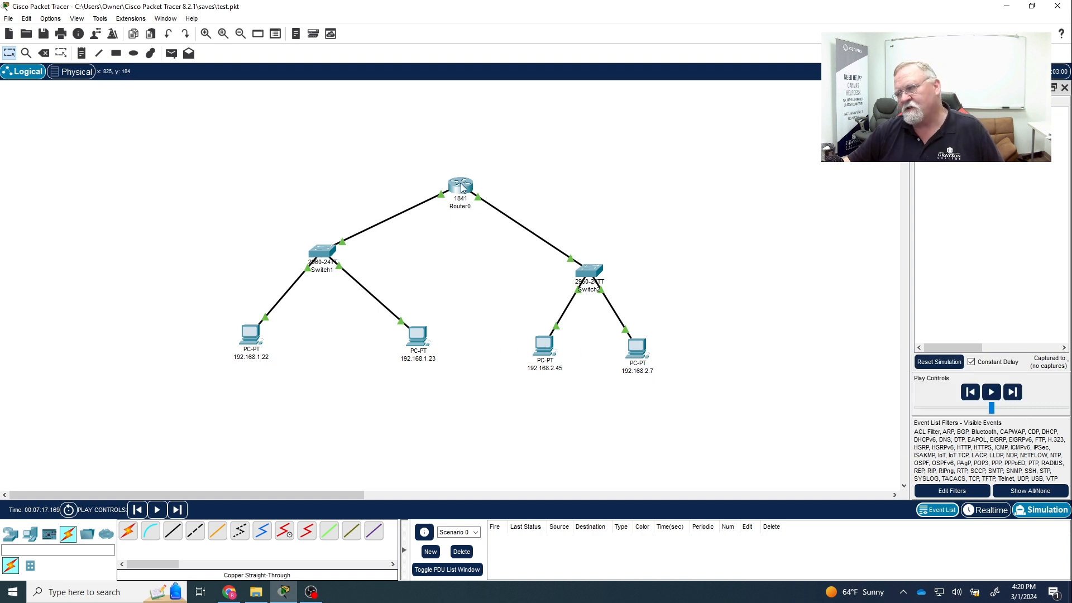
mouse_move(459, 194)
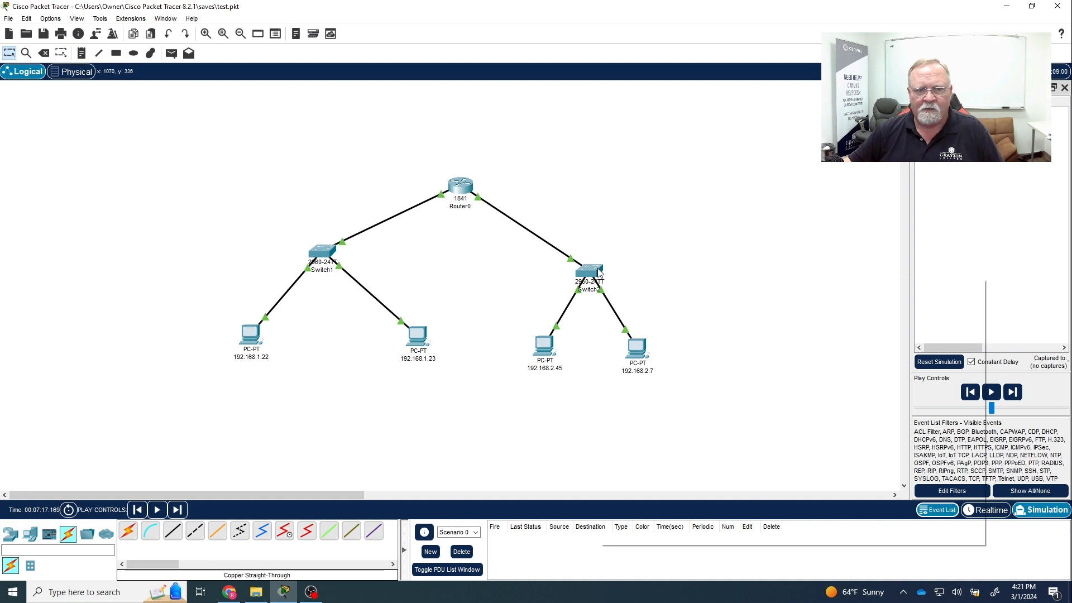
mouse_move(599, 272)
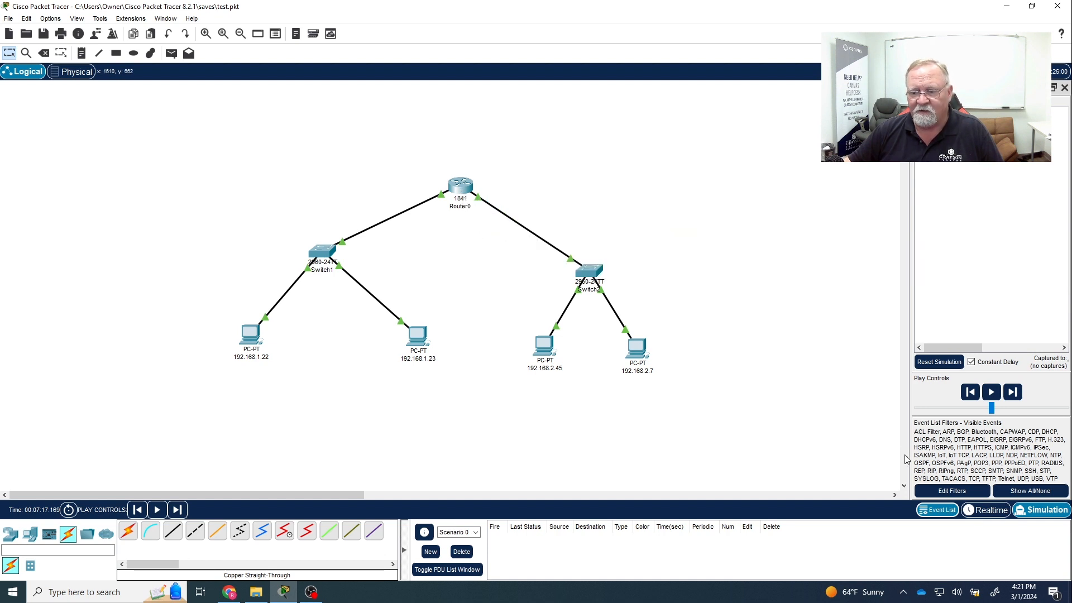
click(984, 514)
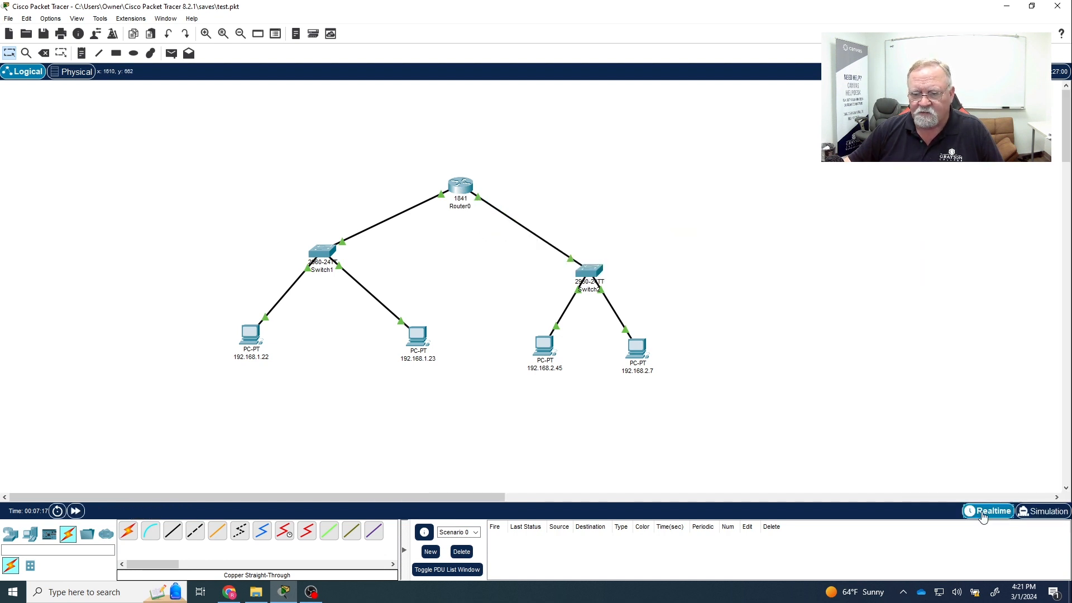
Ping 192.168.2.7 from the Command Prompt of the PC named 192.168.1.23, and close its window
click(424, 337)
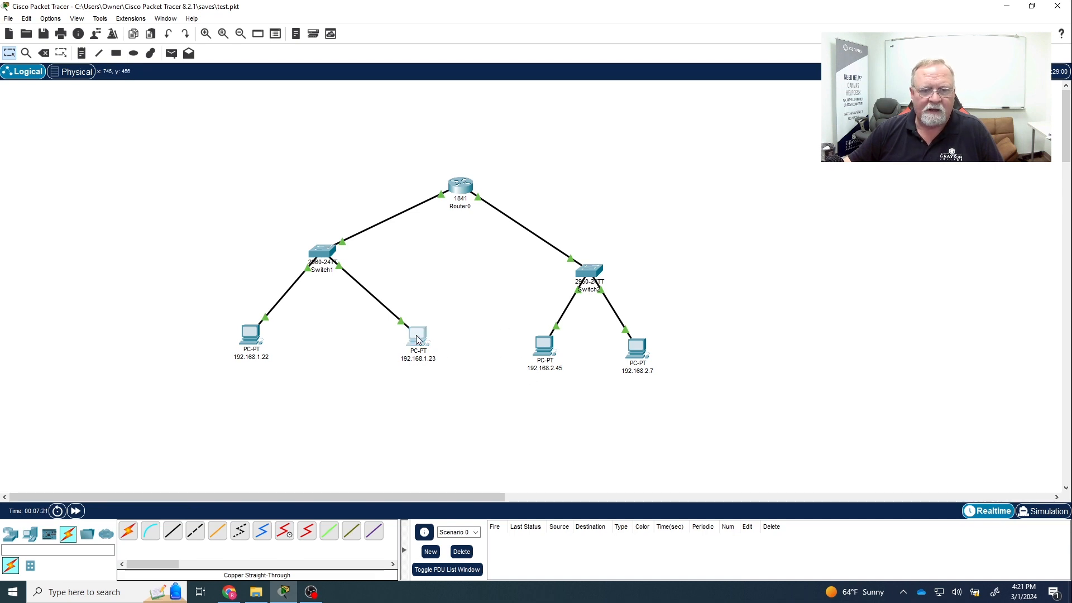
drag(544, 136, 274, 109)
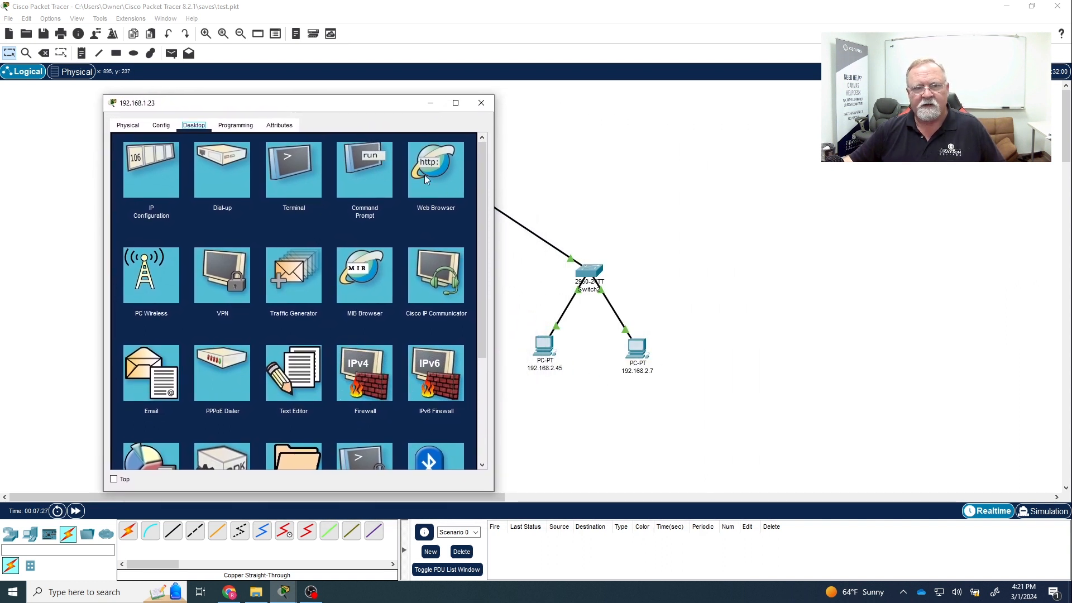
click(359, 158)
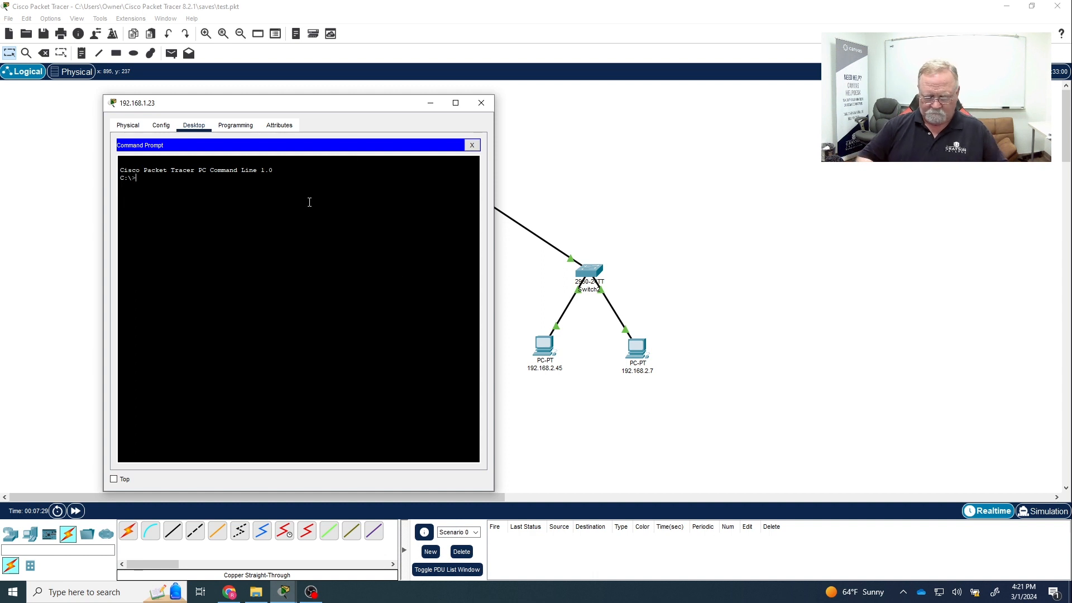
text(ping 19)
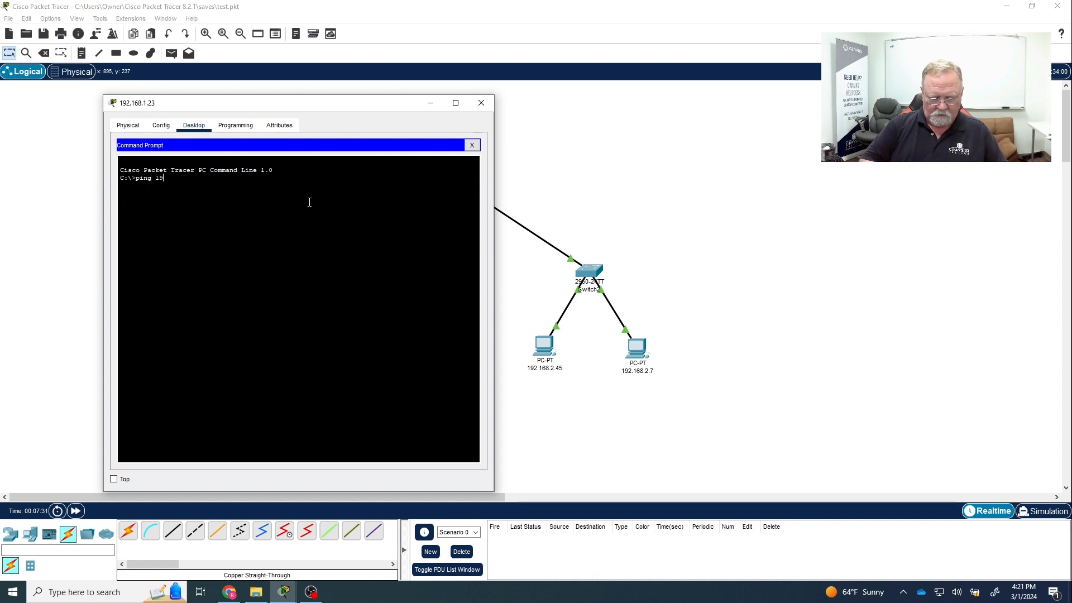
text(2.168.2.)
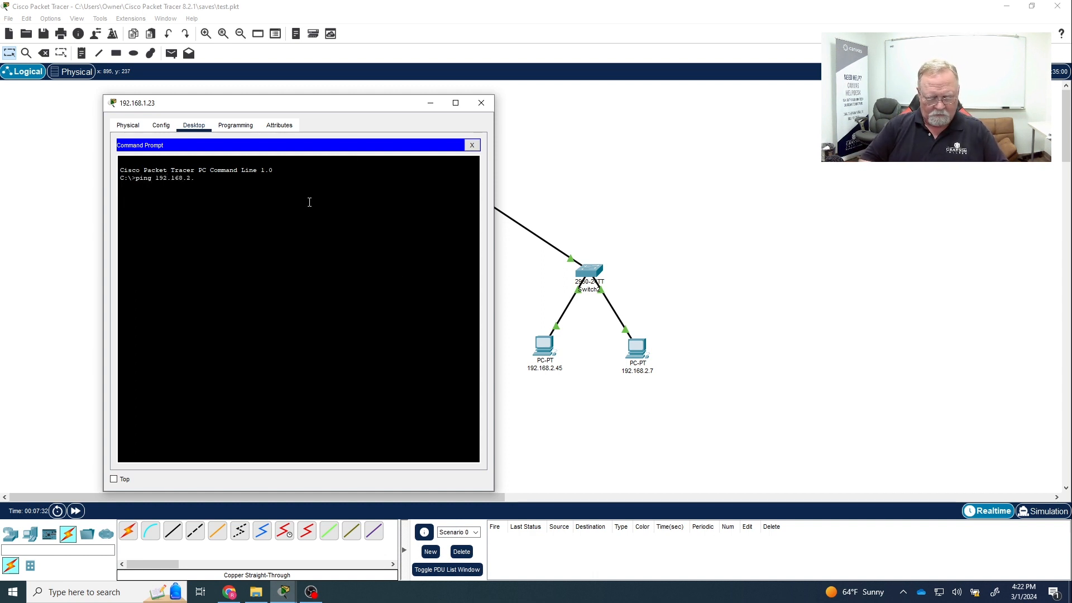
text(7)
key(Return)
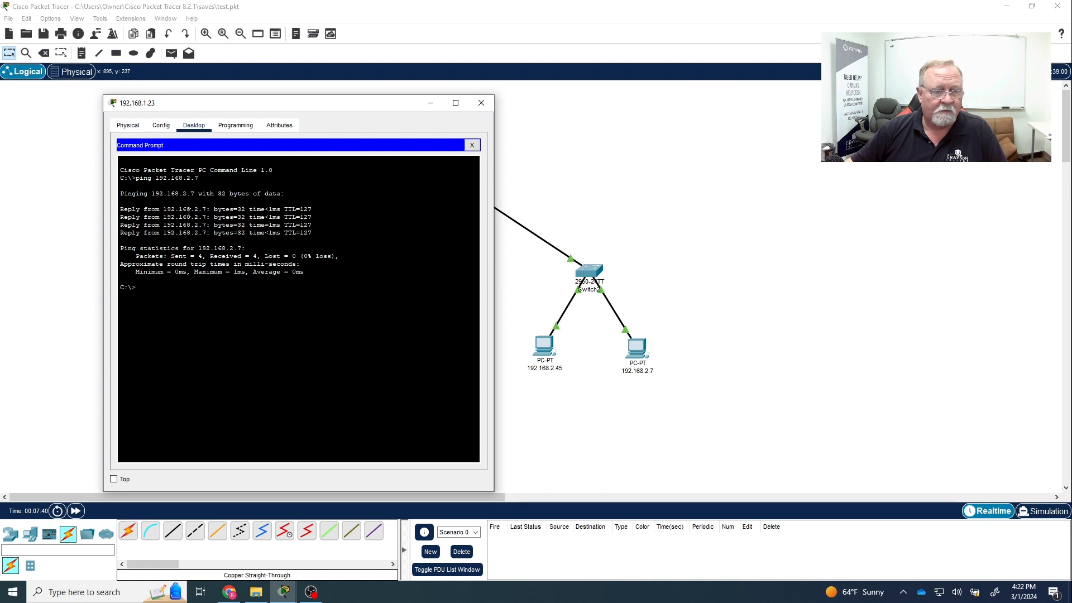
click(481, 103)
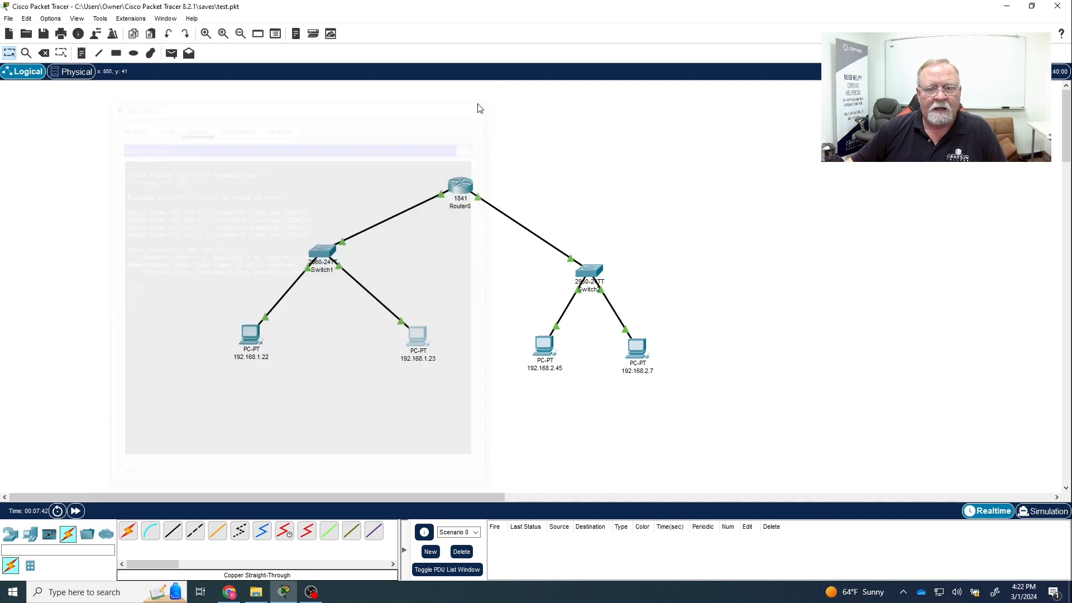
mouse_move(461, 186)
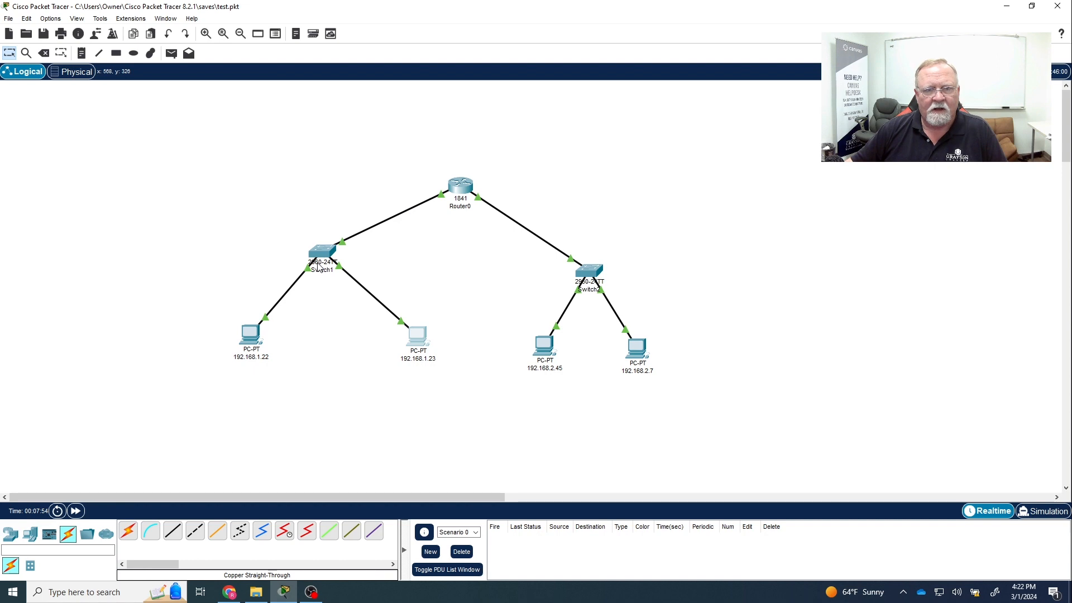
mouse_move(319, 268)
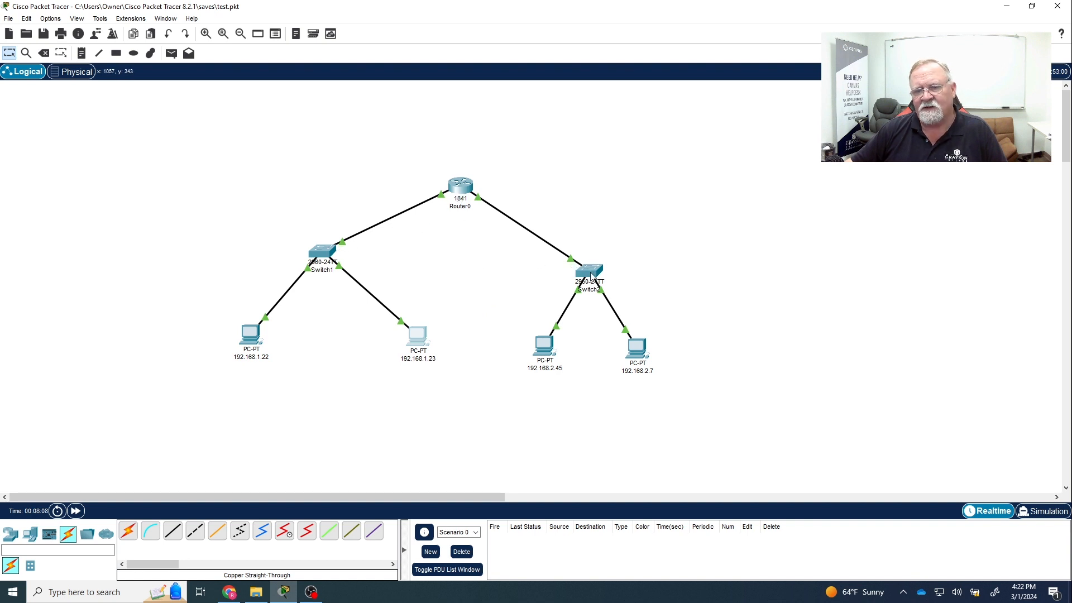
mouse_move(596, 276)
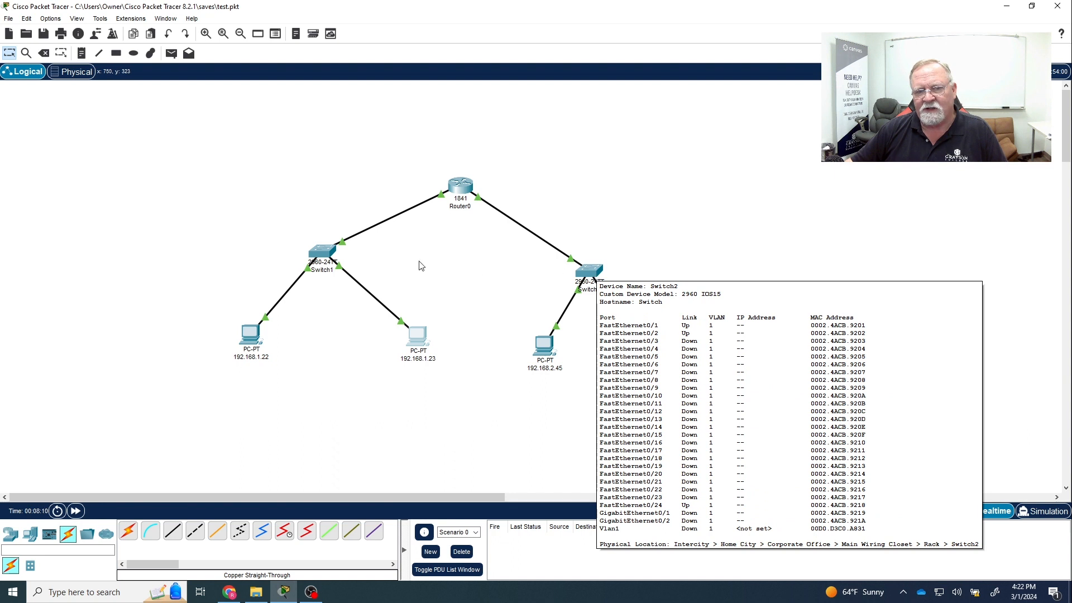